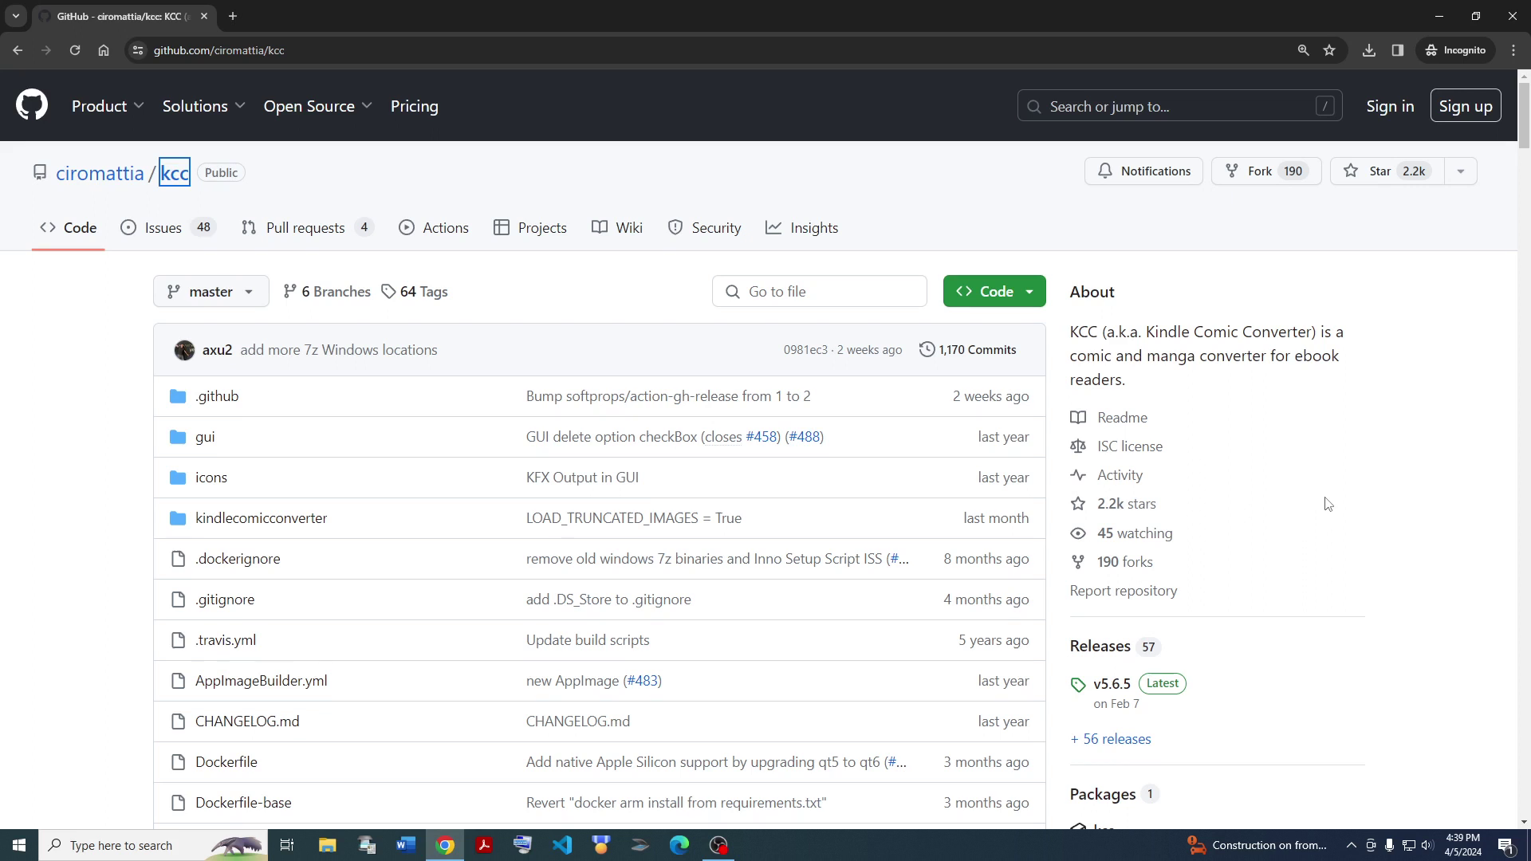
Open the kcc releases link from the README's DOWNLOADS section in a new tab
scroll(1328, 505, down, 12)
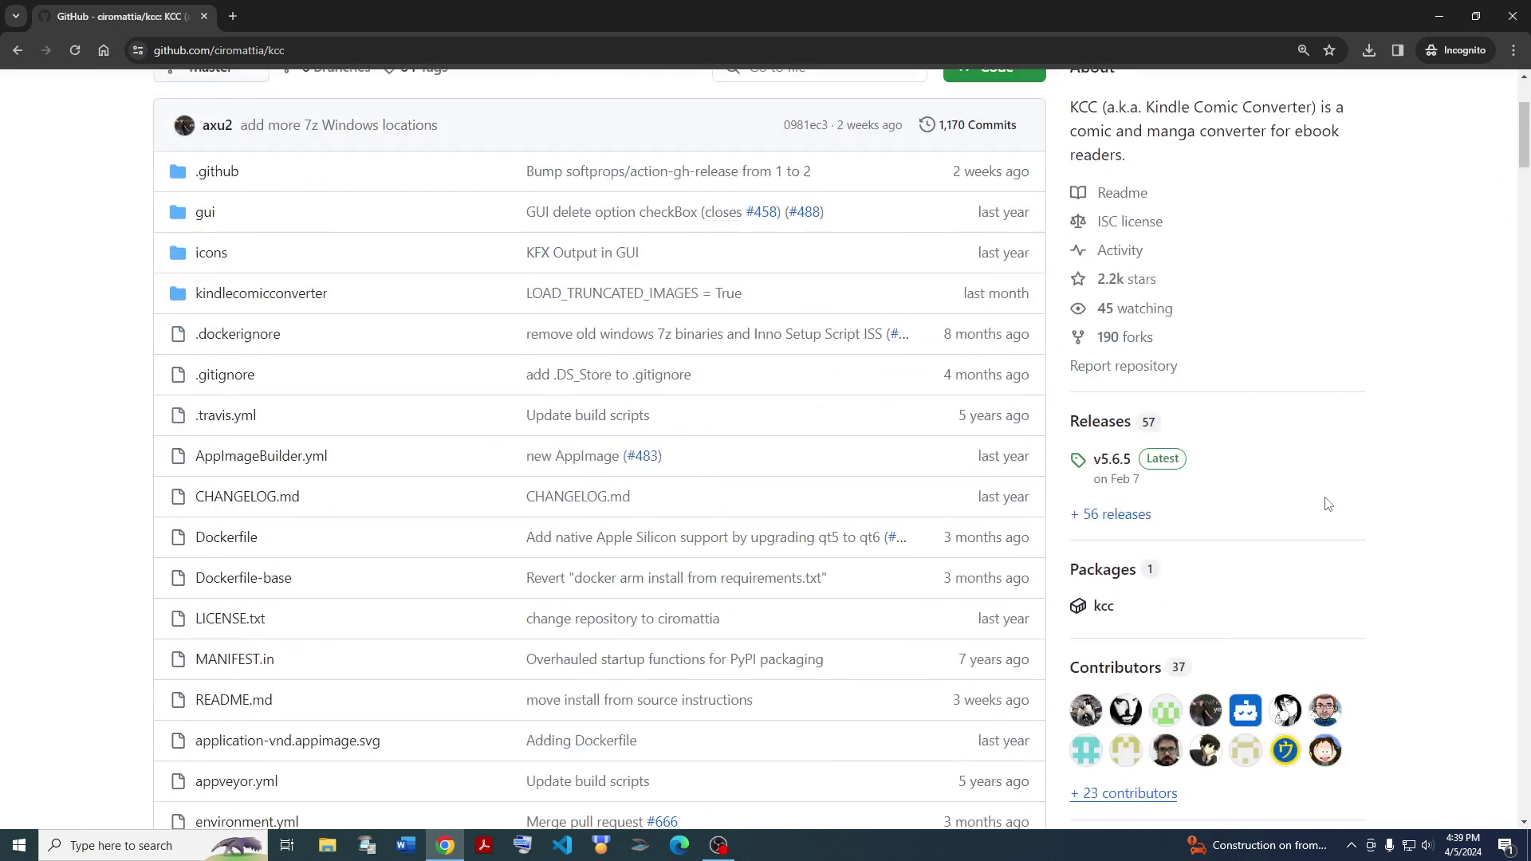
scroll(1268, 471, up, 7)
scroll(1253, 487, up, 5)
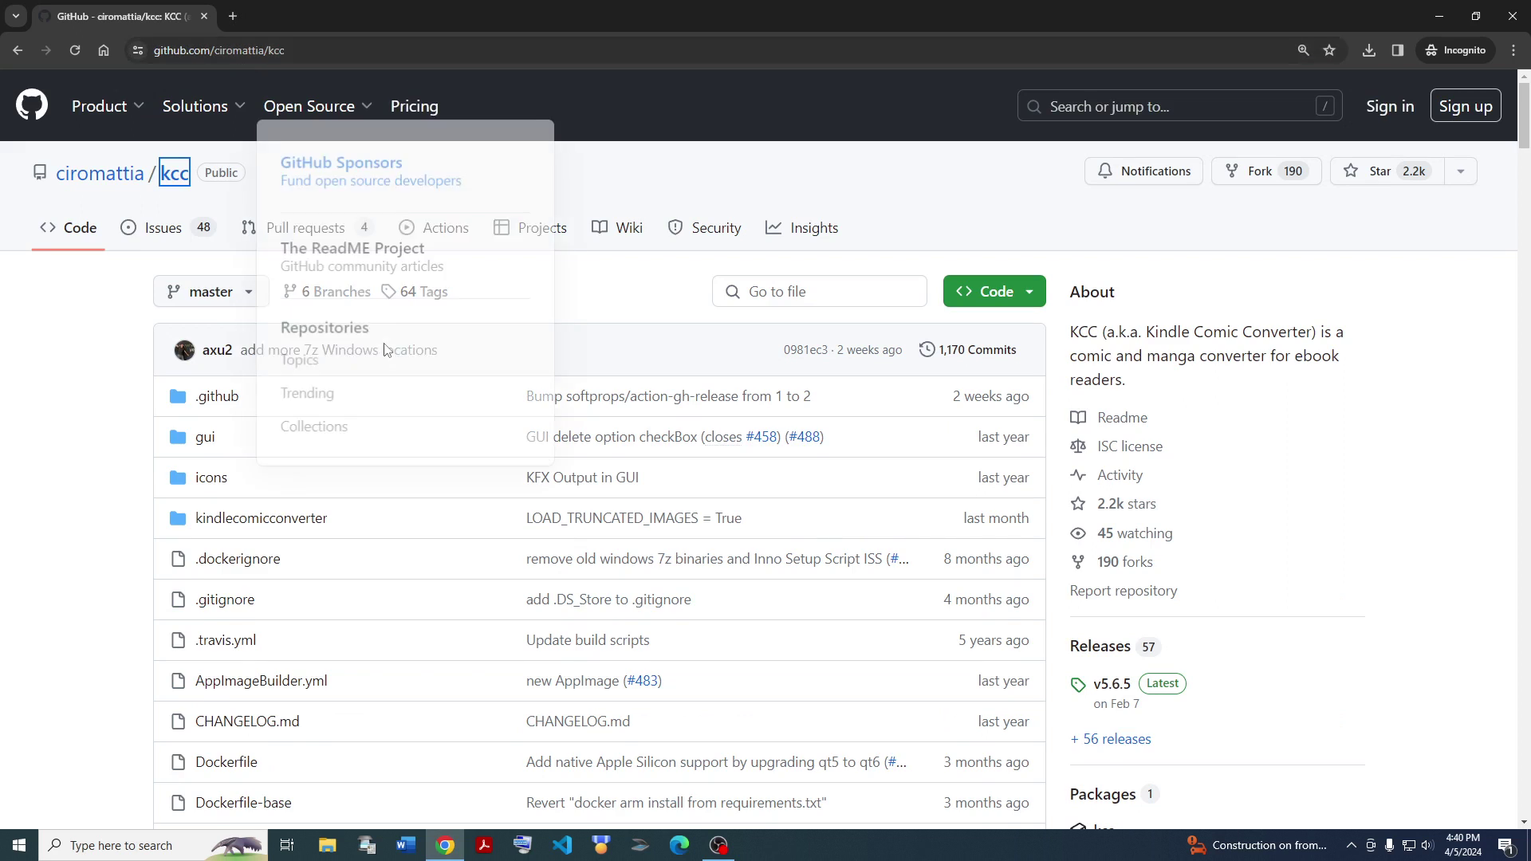
scroll(527, 351, down, 20)
scroll(527, 348, down, 8)
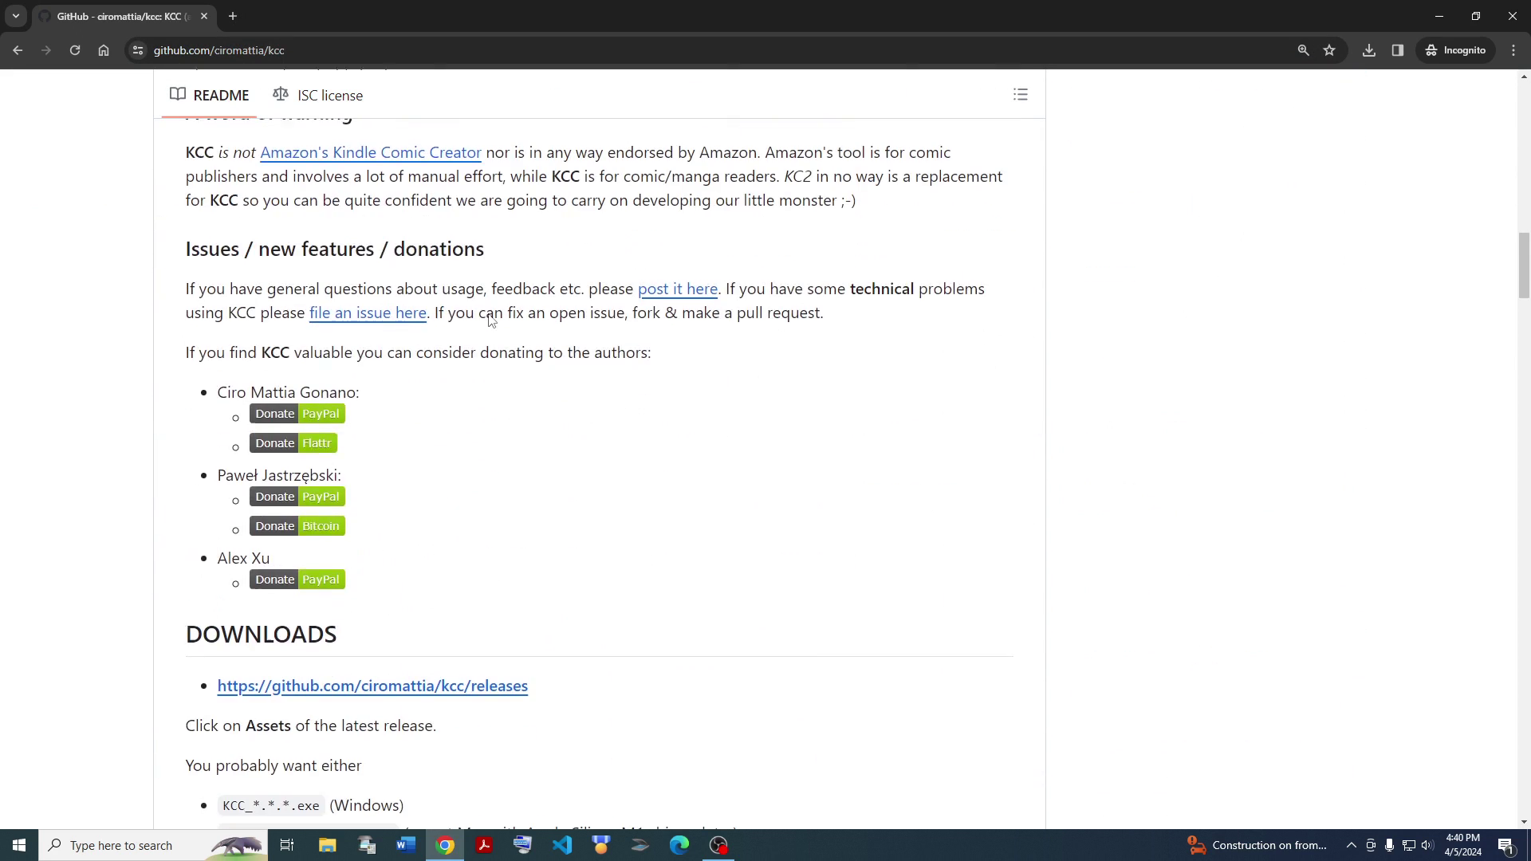
right_click(429, 282)
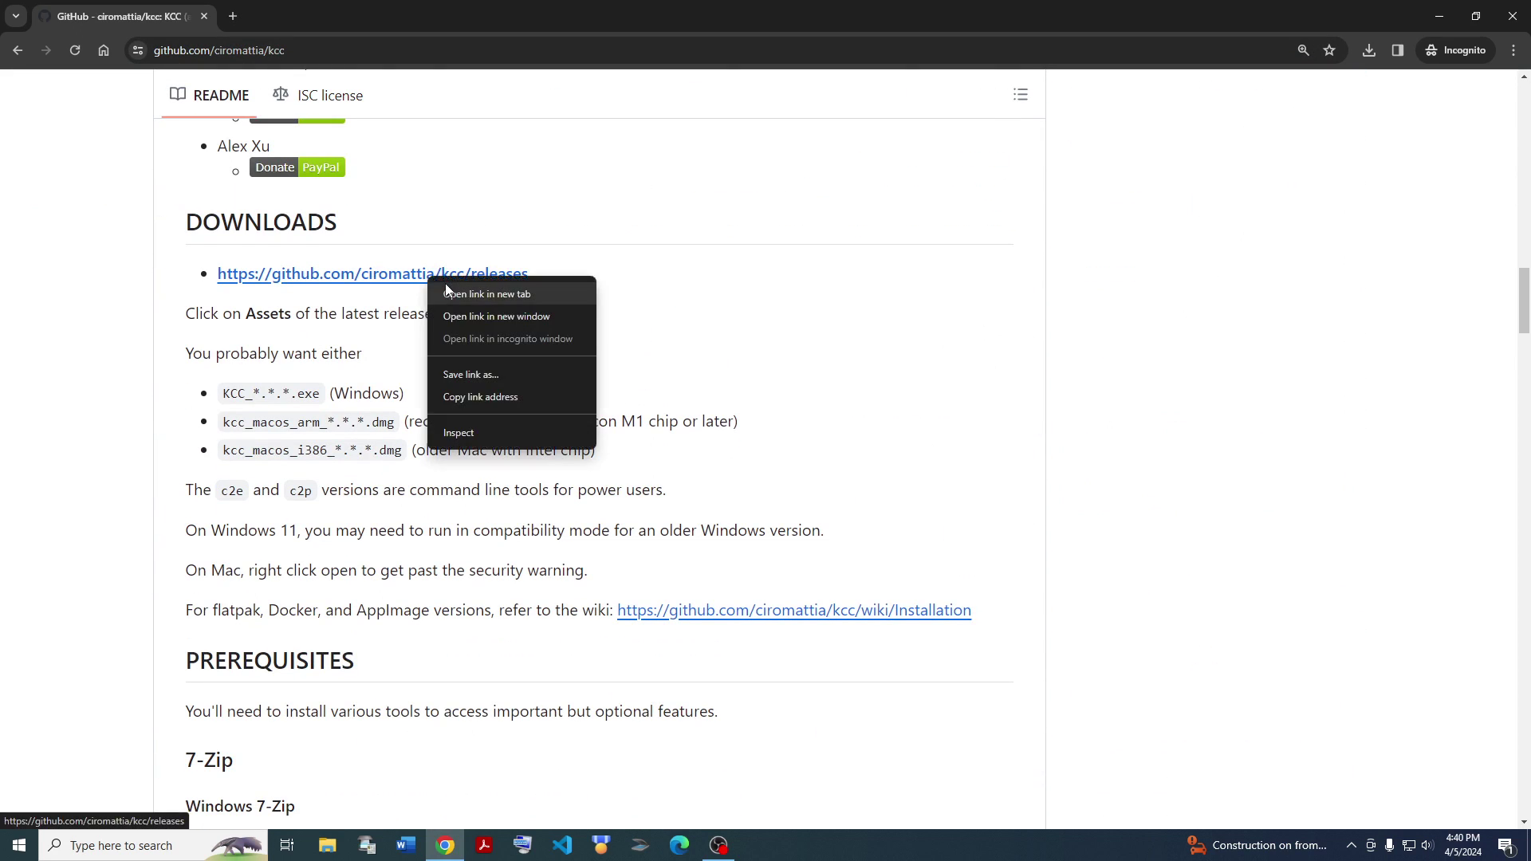
click(548, 293)
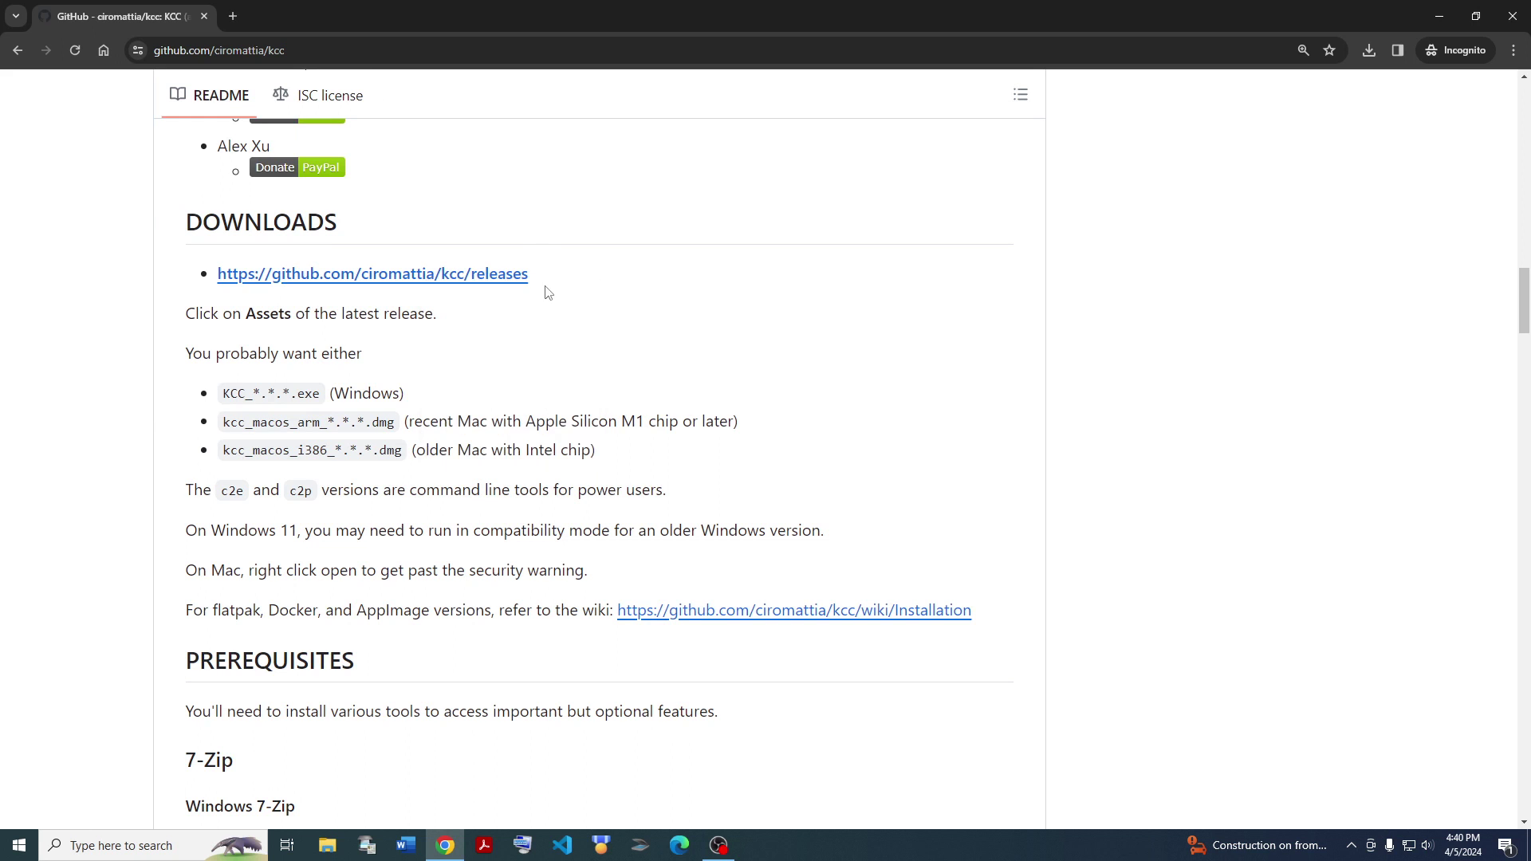
On the Releases tab, expand the v5.7.0 Assets list showing its 11 files
click(328, 19)
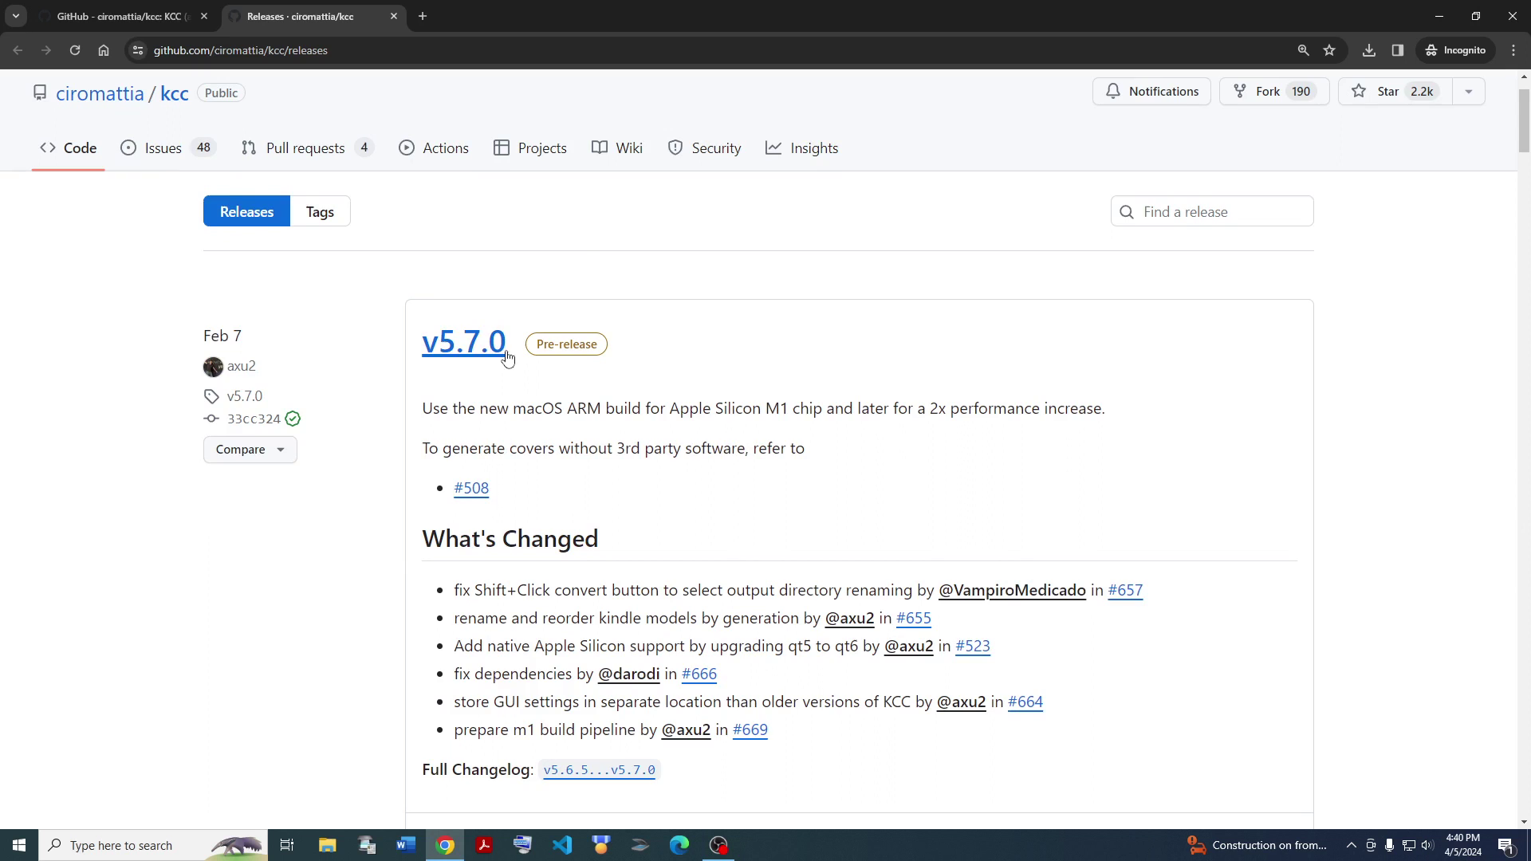
scroll(699, 325, down, 3)
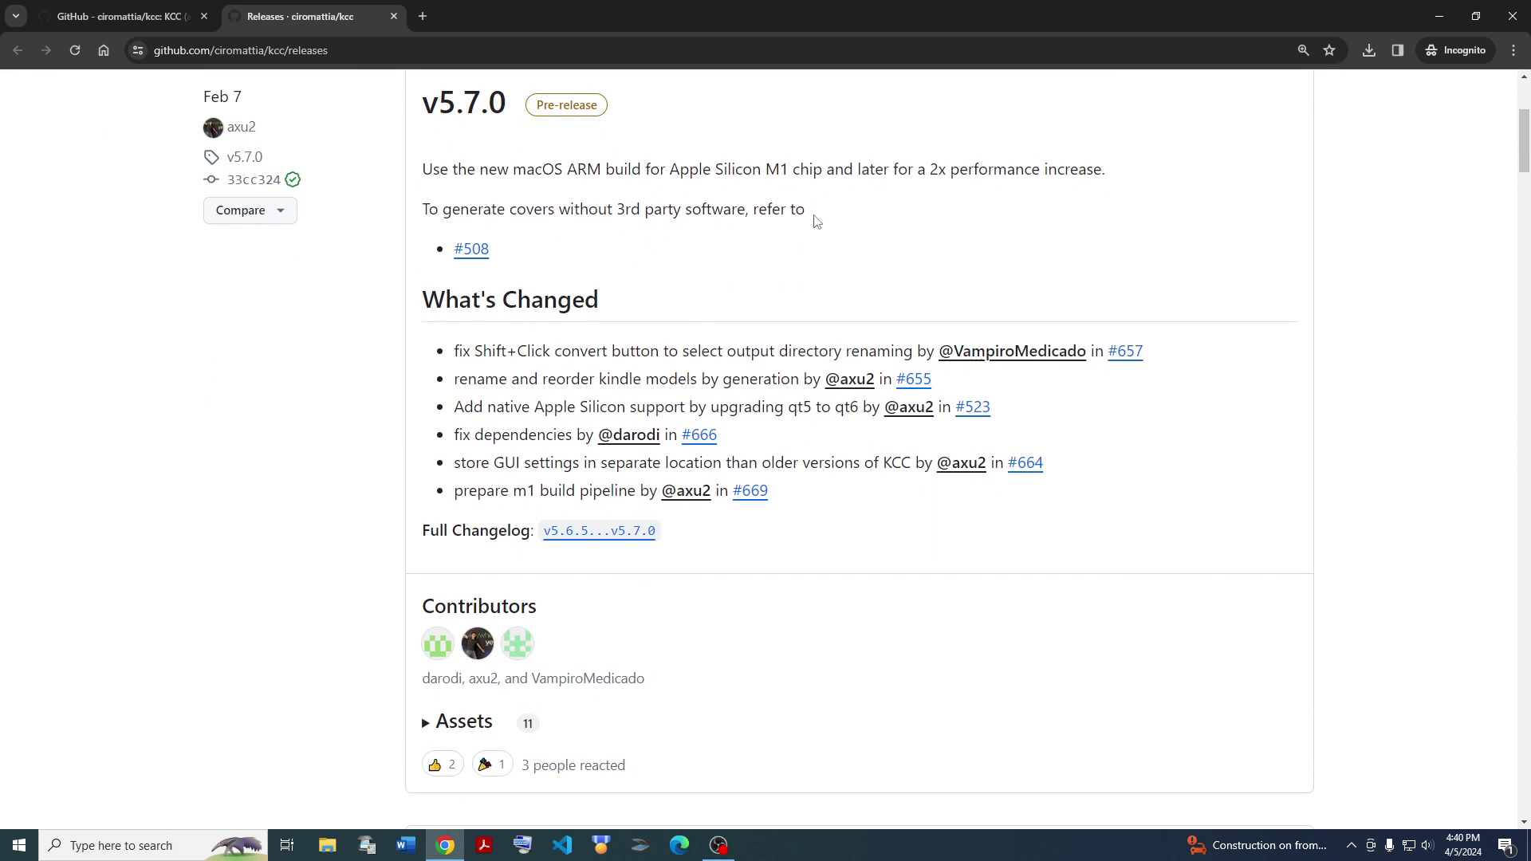
drag(843, 217, 410, 169)
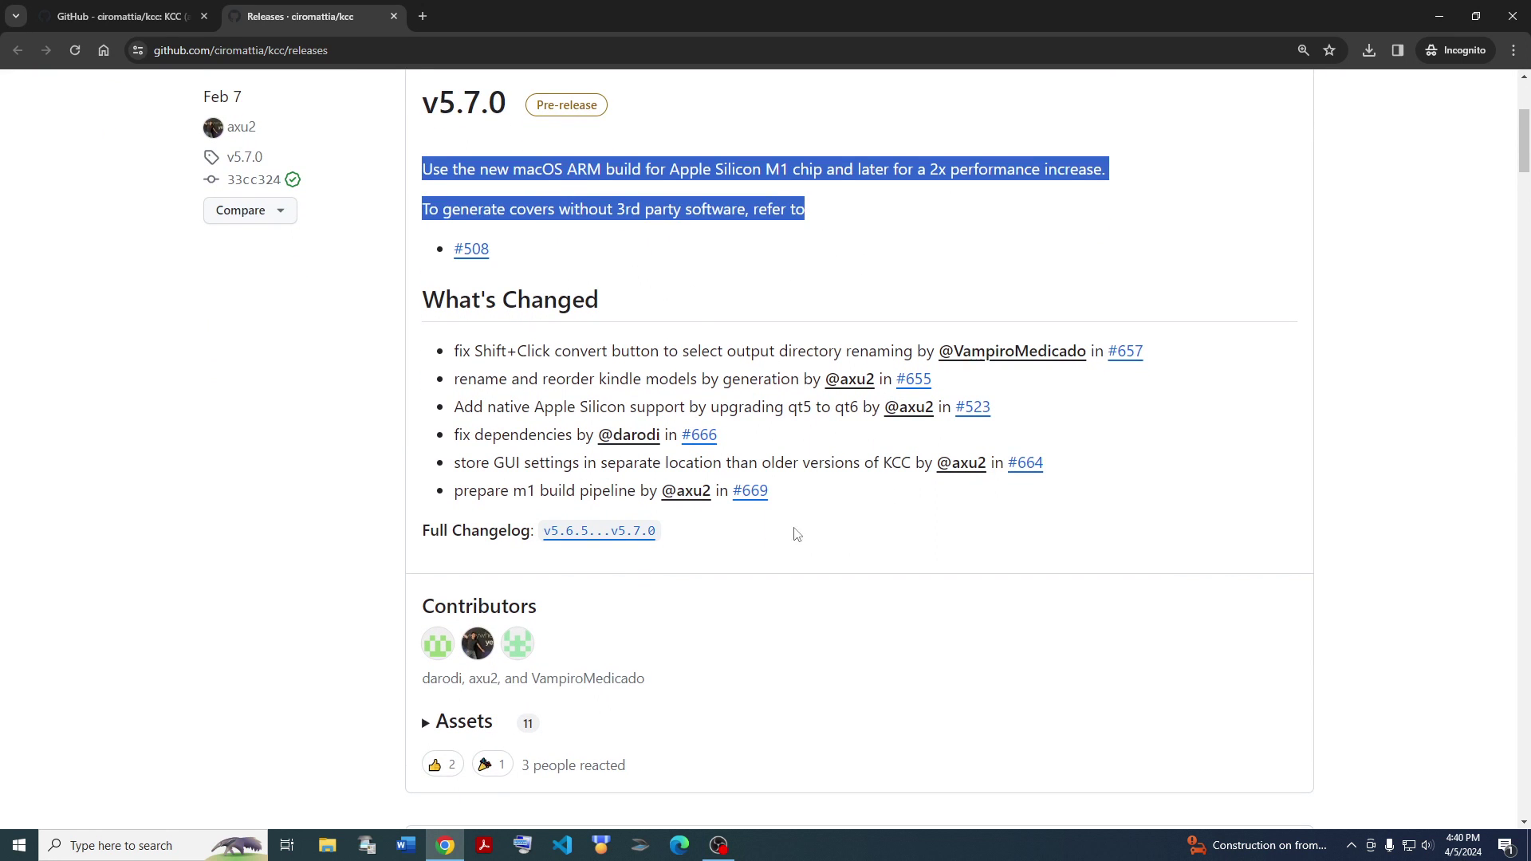
drag(797, 531, 353, 270)
scroll(671, 469, down, 3)
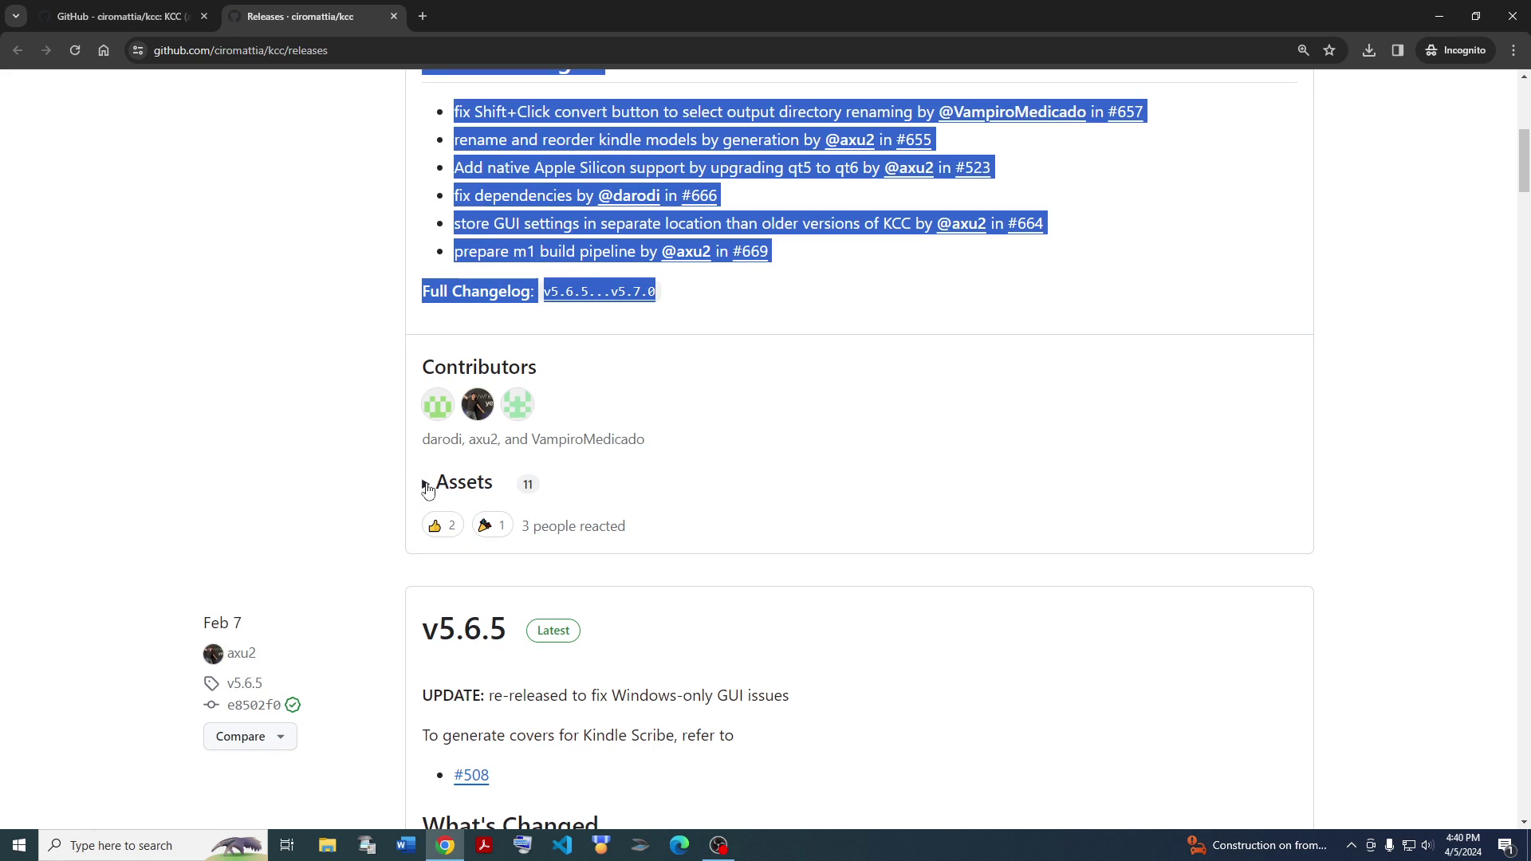
click(426, 483)
scroll(662, 512, down, 3)
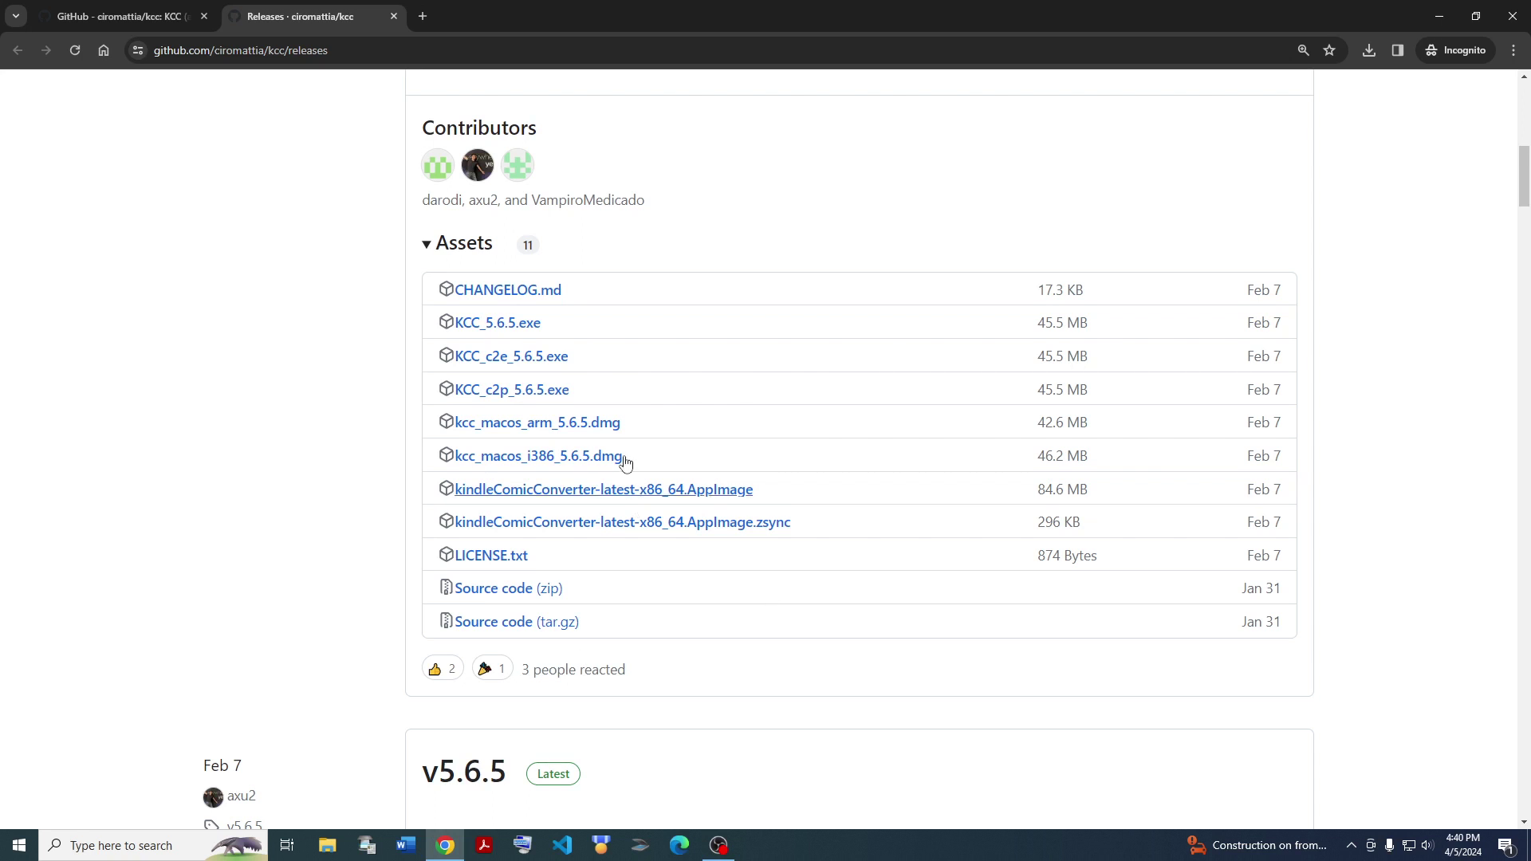
Check the KCC installer on the desktop, then return to the KCC README
key(super+d)
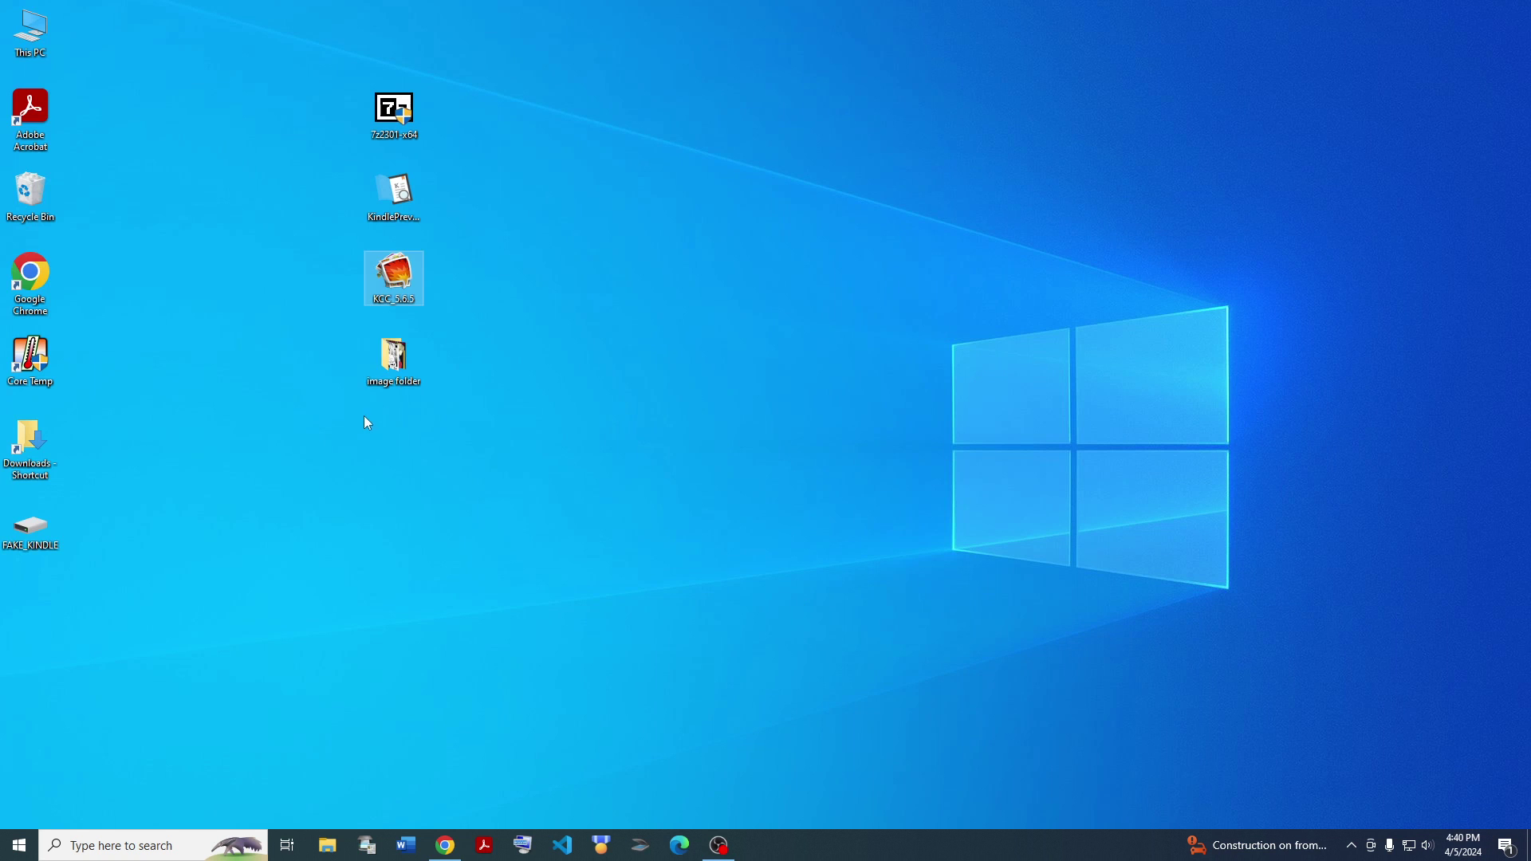
click(410, 281)
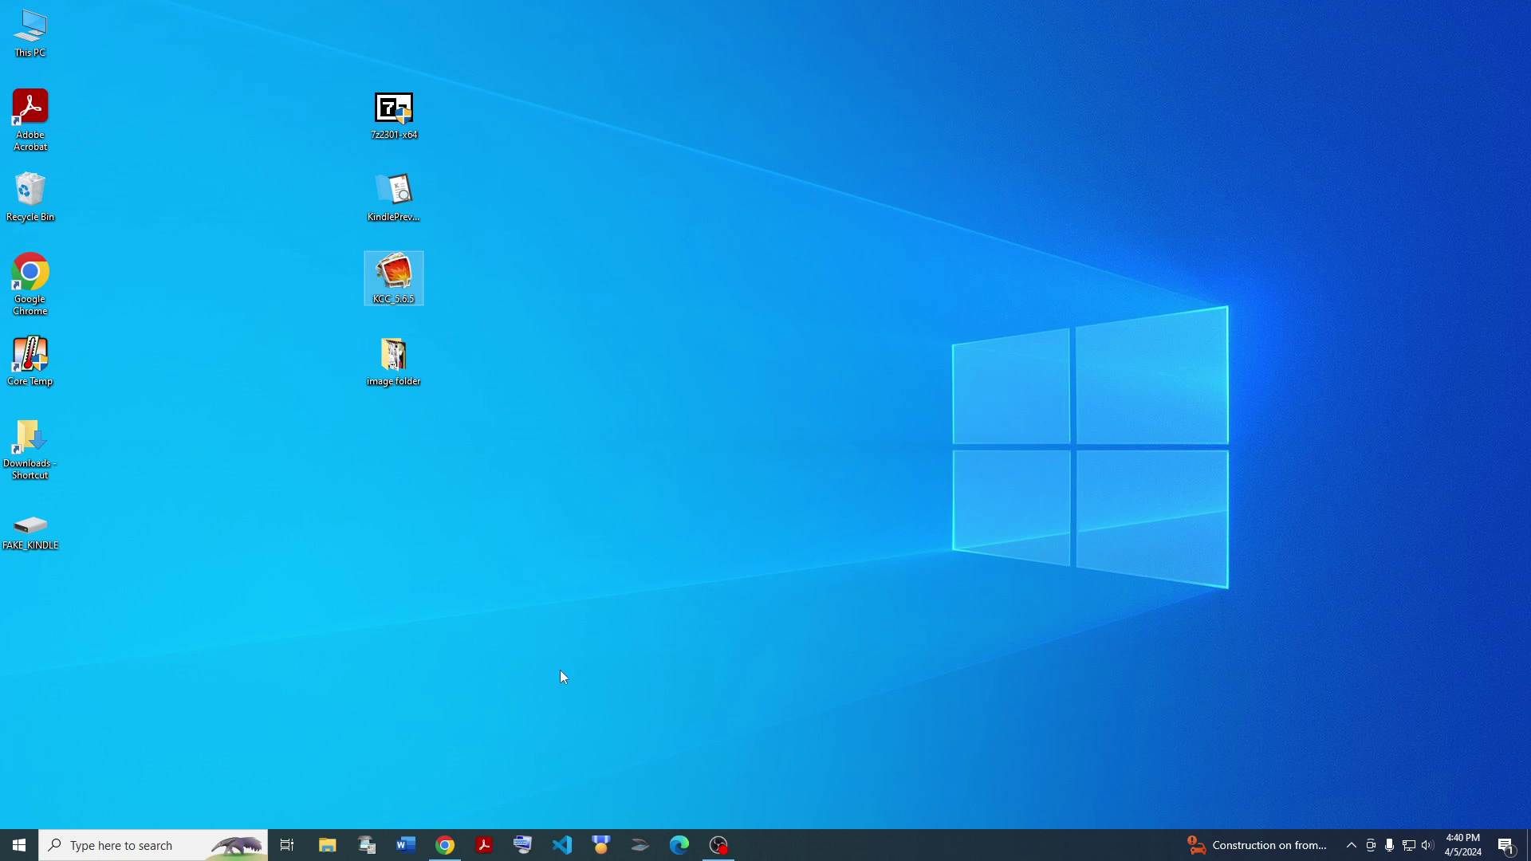
click(449, 853)
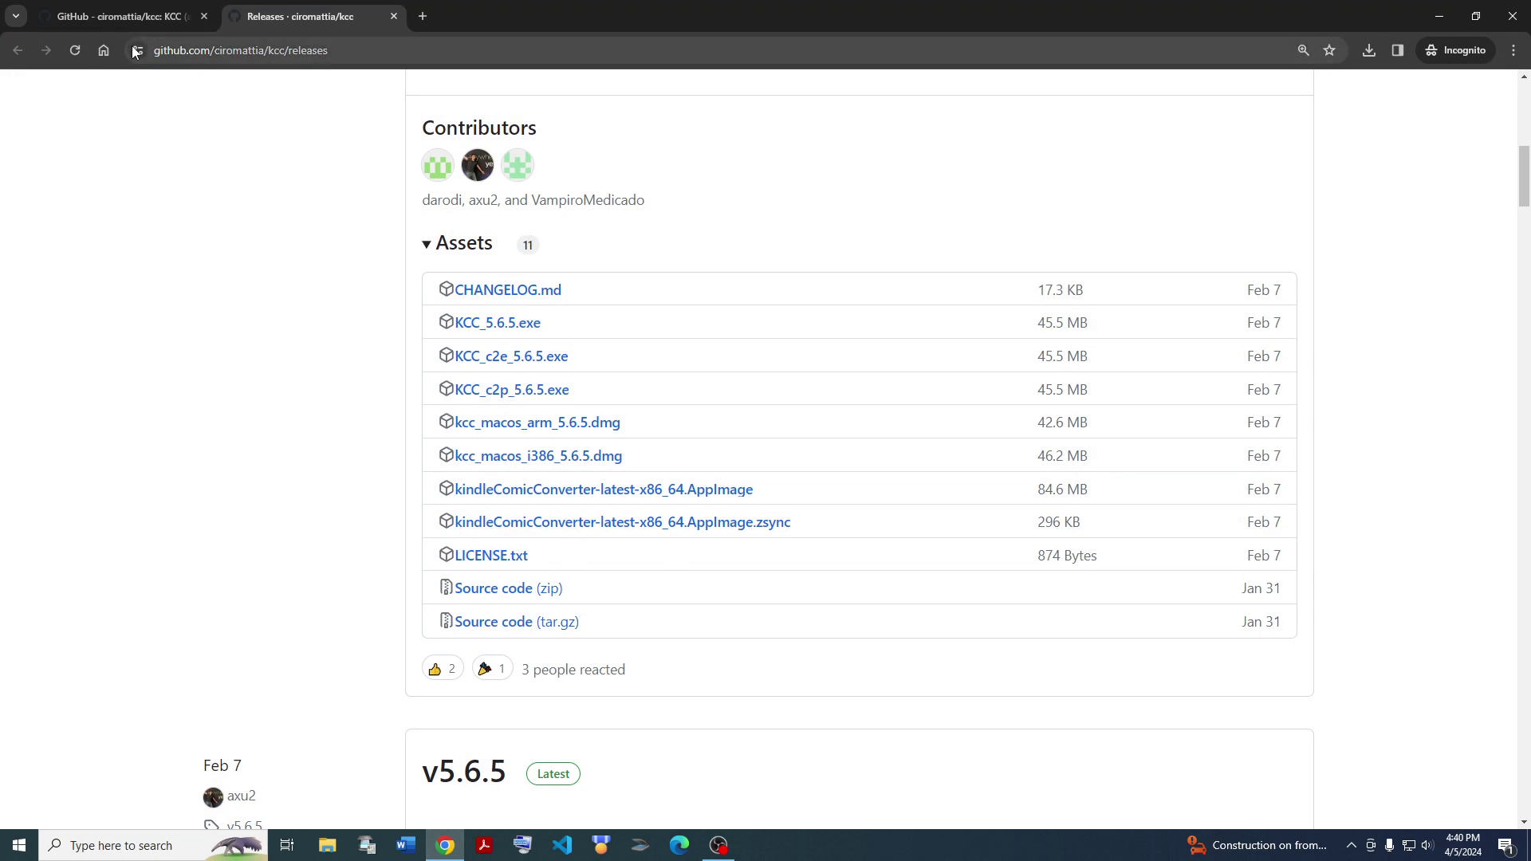
click(122, 18)
Open the 7-Zip website in a new tab and highlight its 64-bit x64 download
scroll(534, 319, down, 5)
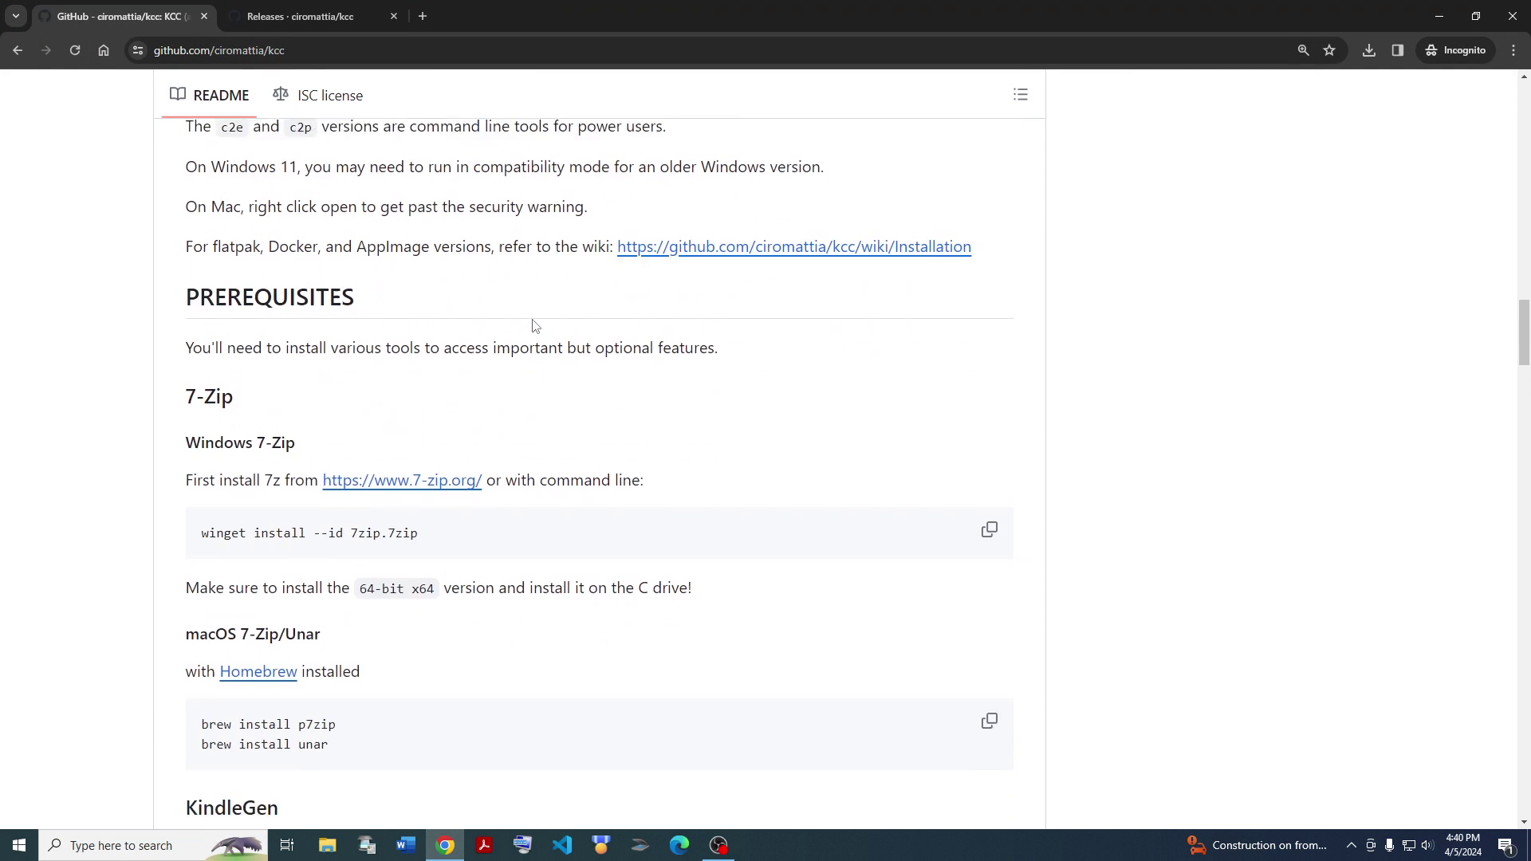
scroll(534, 319, down, 2)
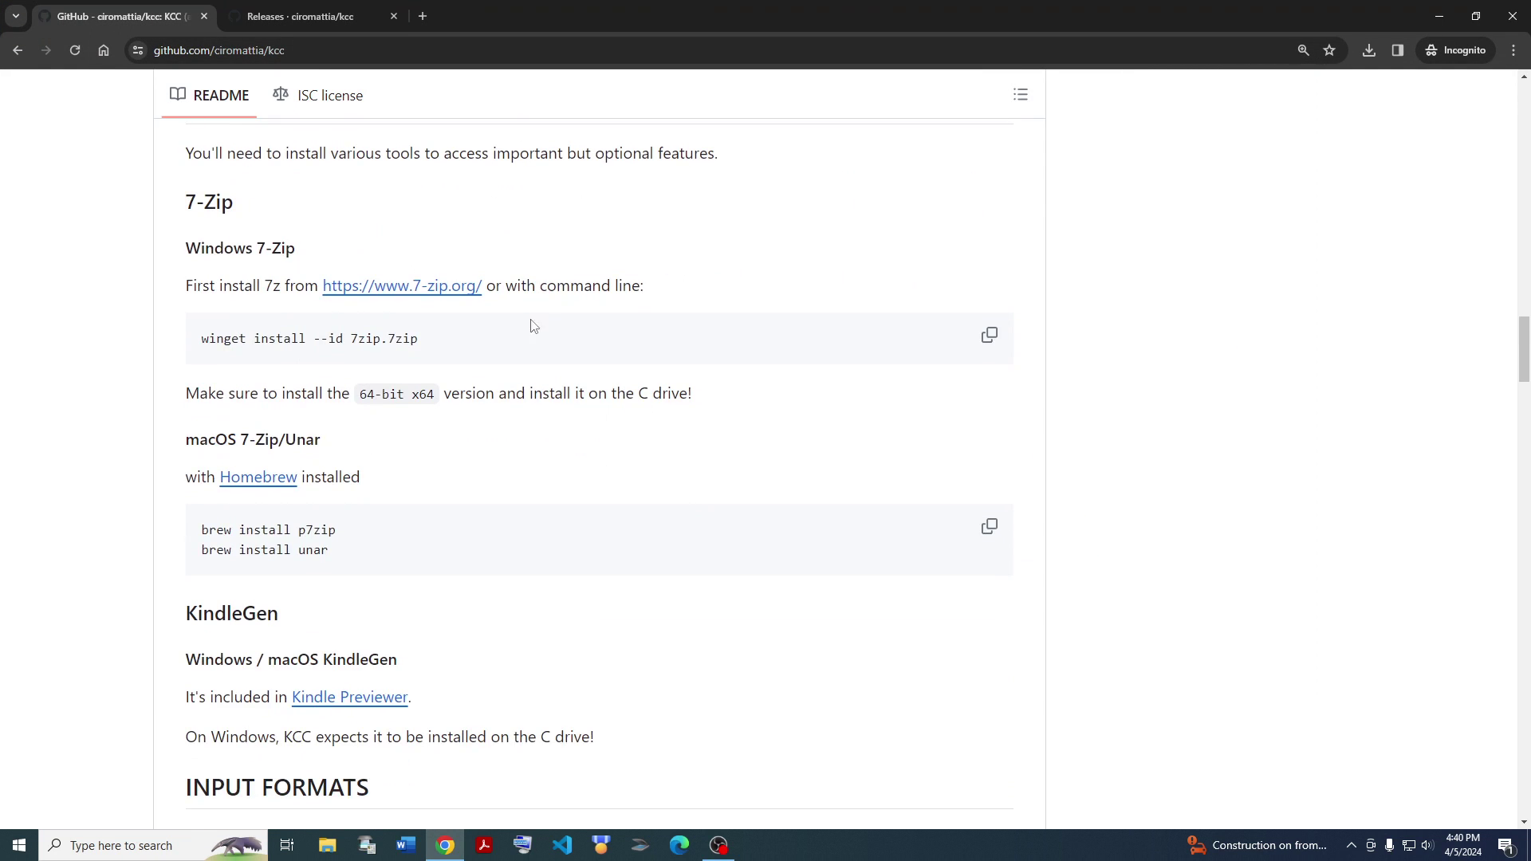
right_click(441, 294)
click(471, 300)
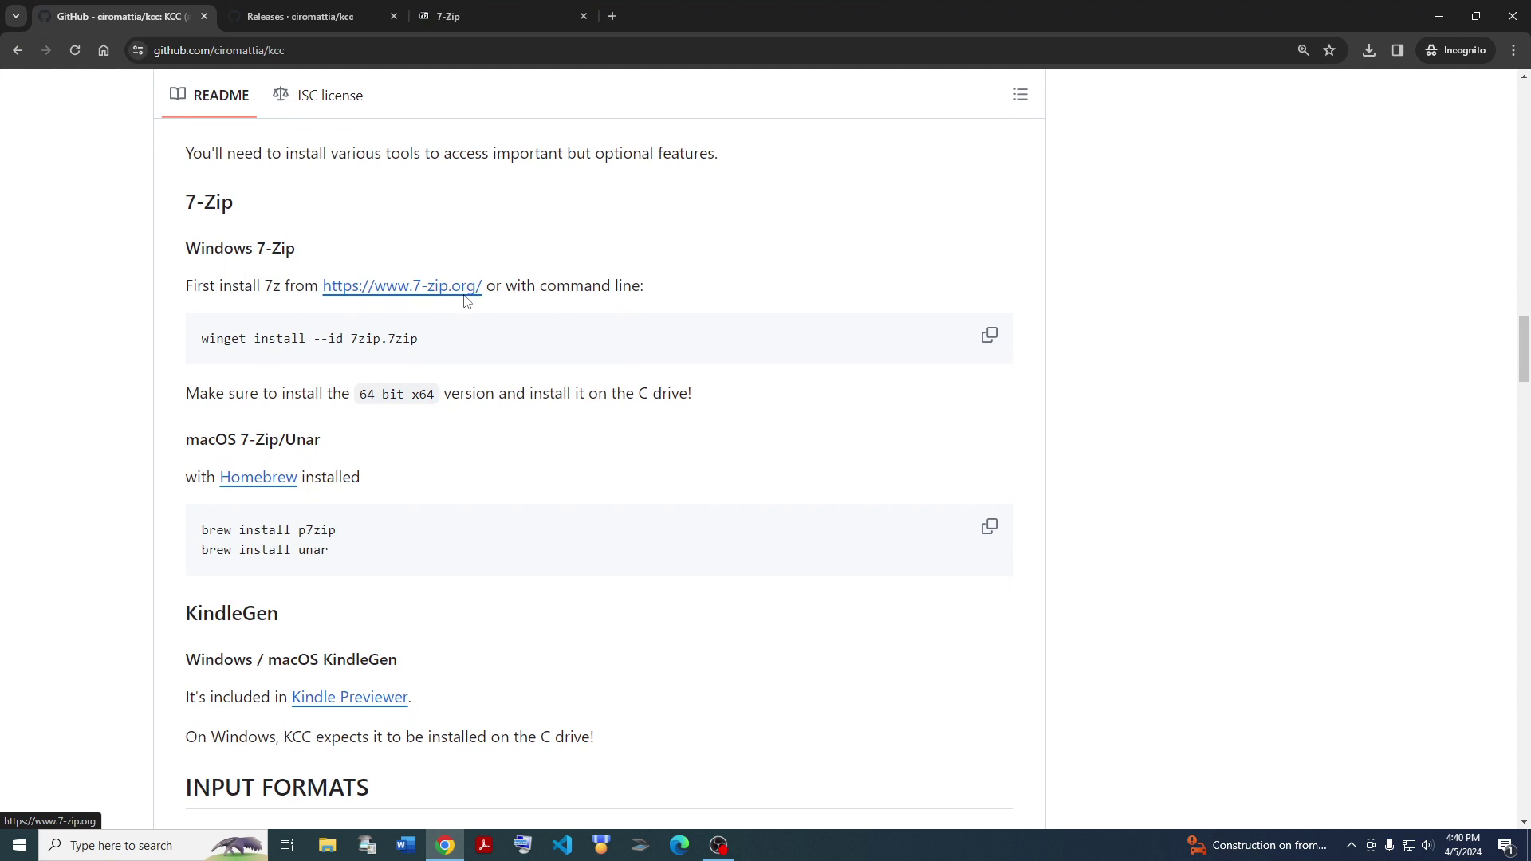
click(493, 19)
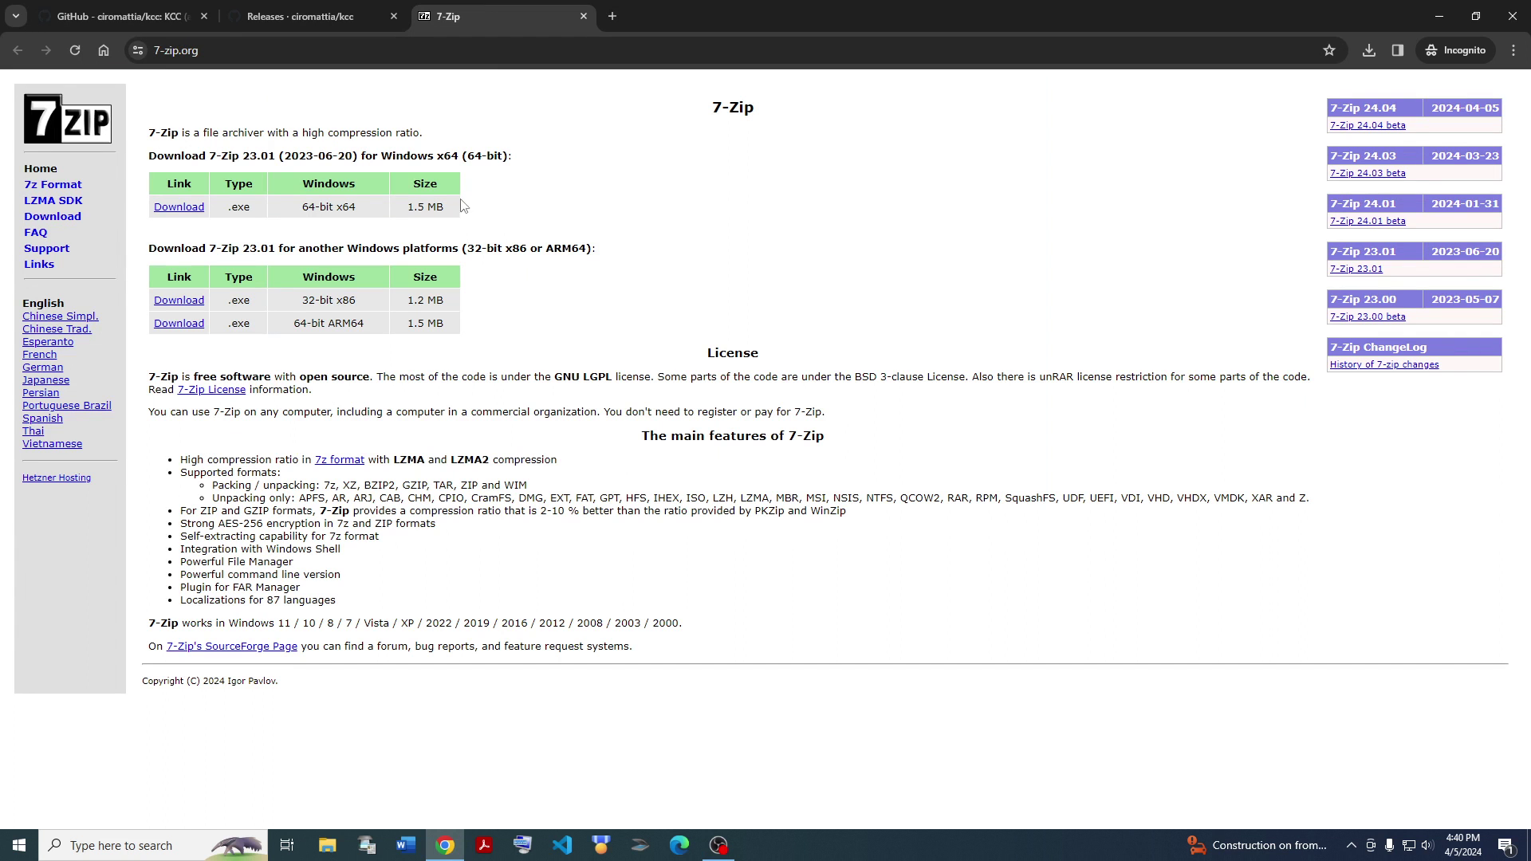
drag(442, 207, 310, 207)
triple_click(298, 211)
Highlight the README's winget install command and 64-bit C-drive install note
click(163, 17)
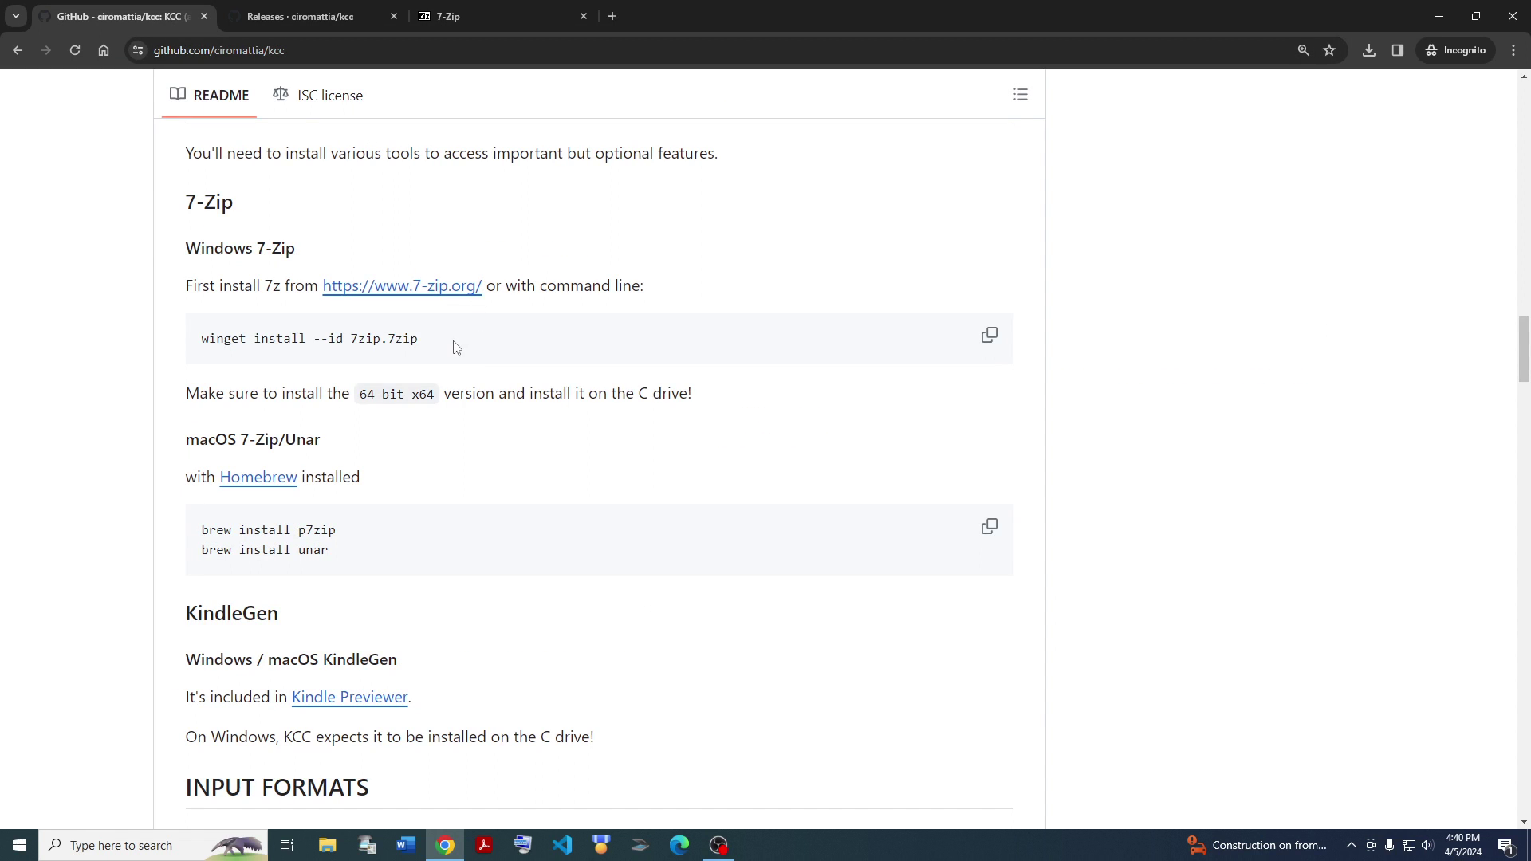
drag(455, 345, 189, 345)
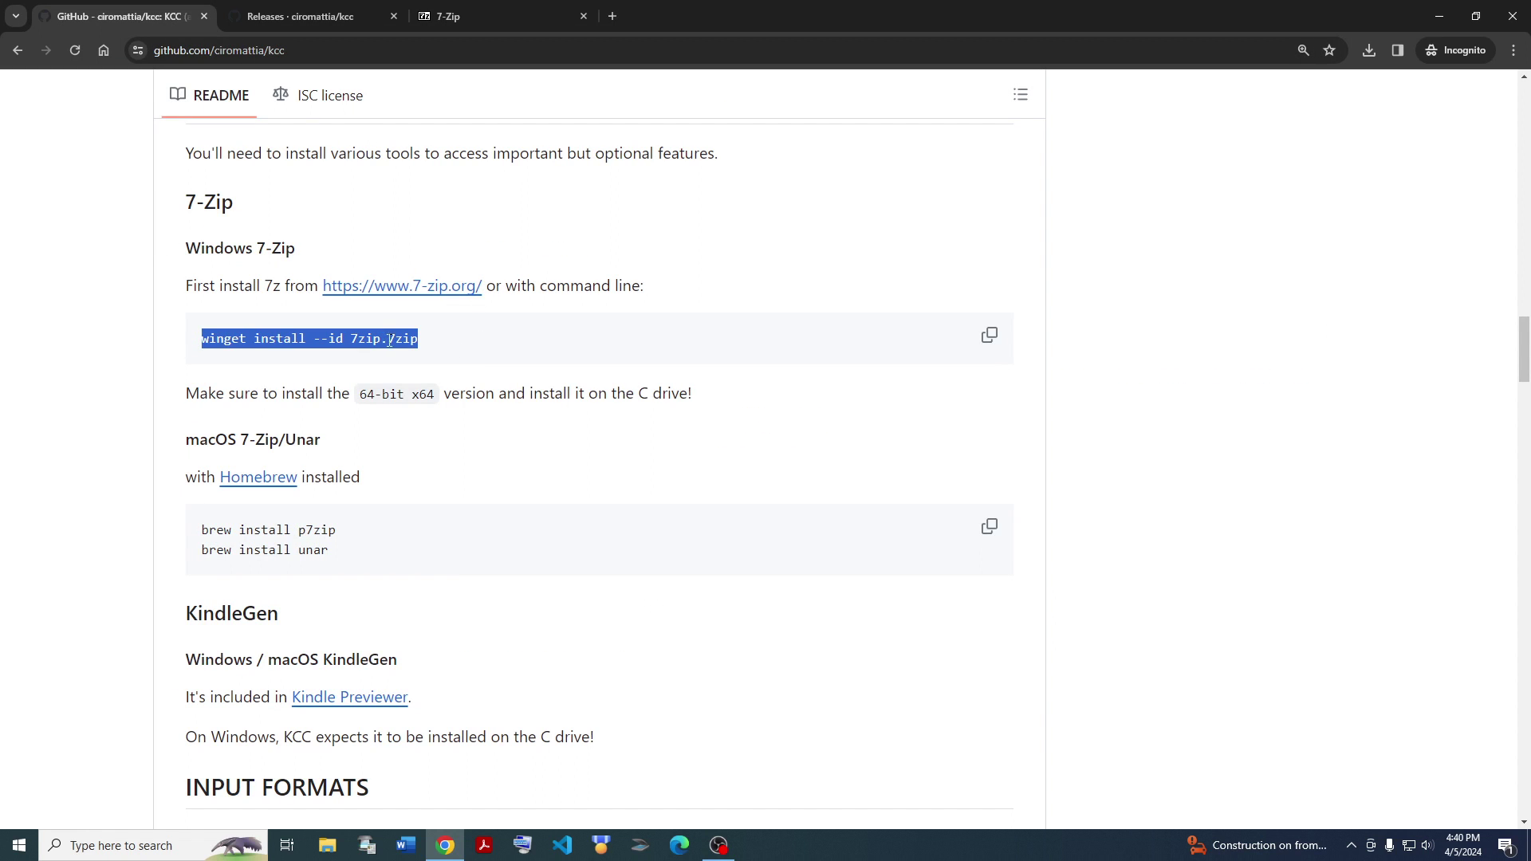
triple_click(364, 392)
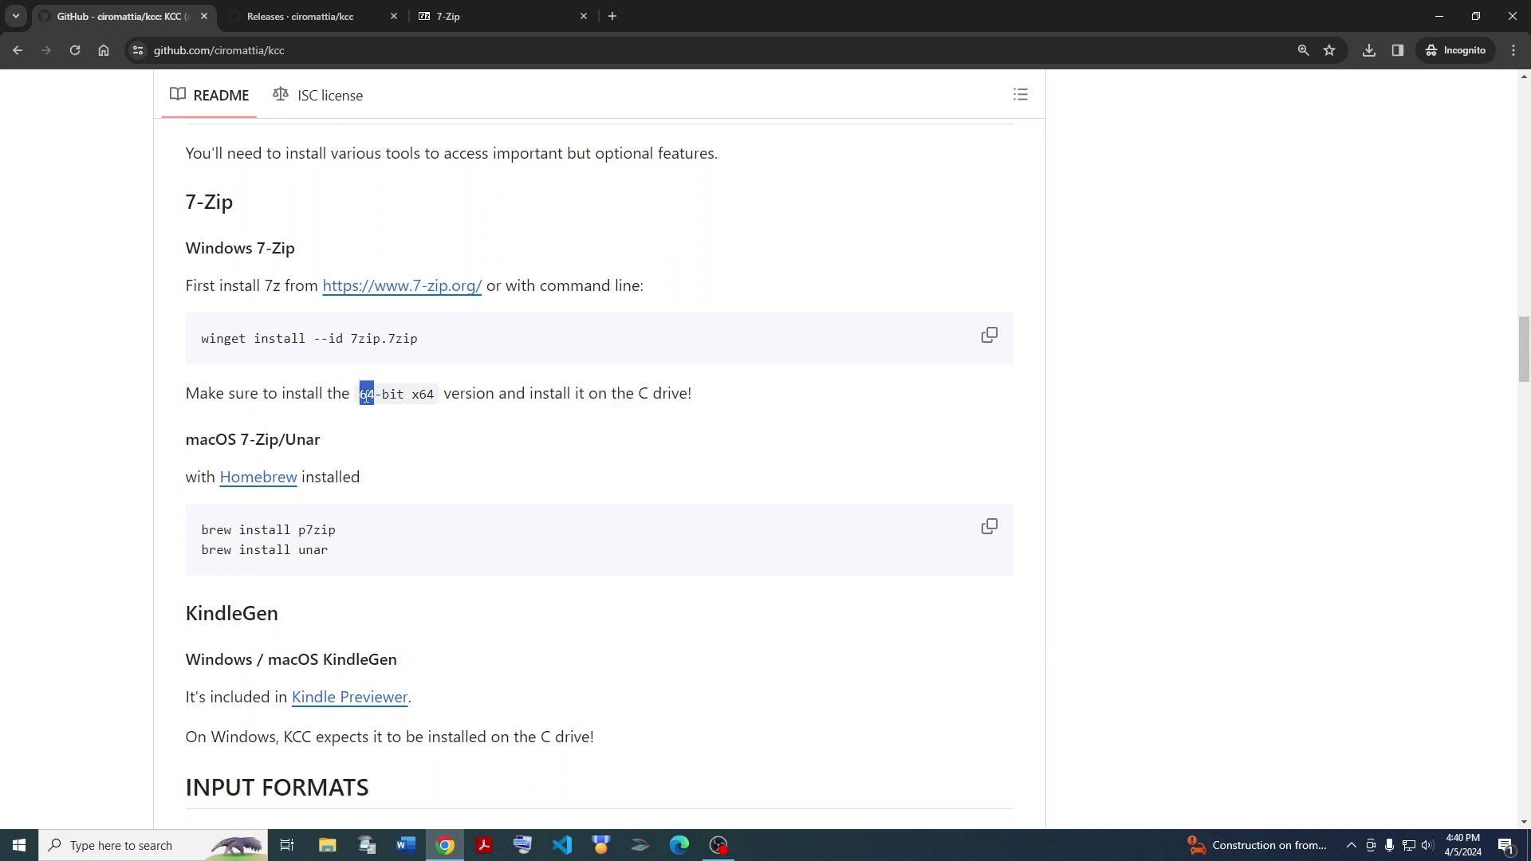
click(364, 391)
drag(363, 391, 746, 402)
triple_click(749, 401)
Open the Kindle Previewer page from the README in a new tab
scroll(734, 415, down, 2)
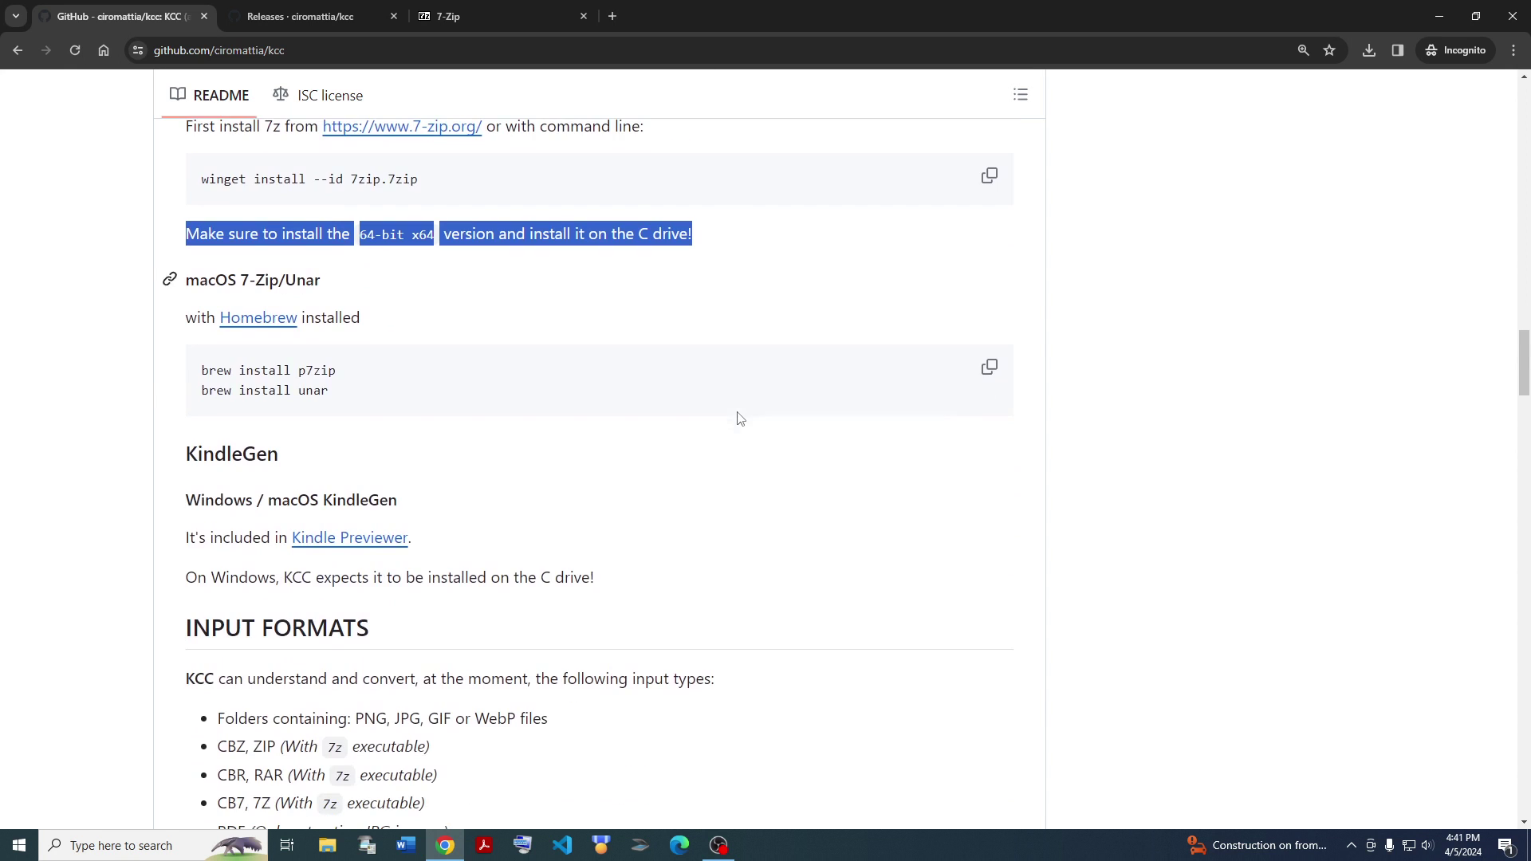
click(365, 479)
scroll(364, 479, down, 1)
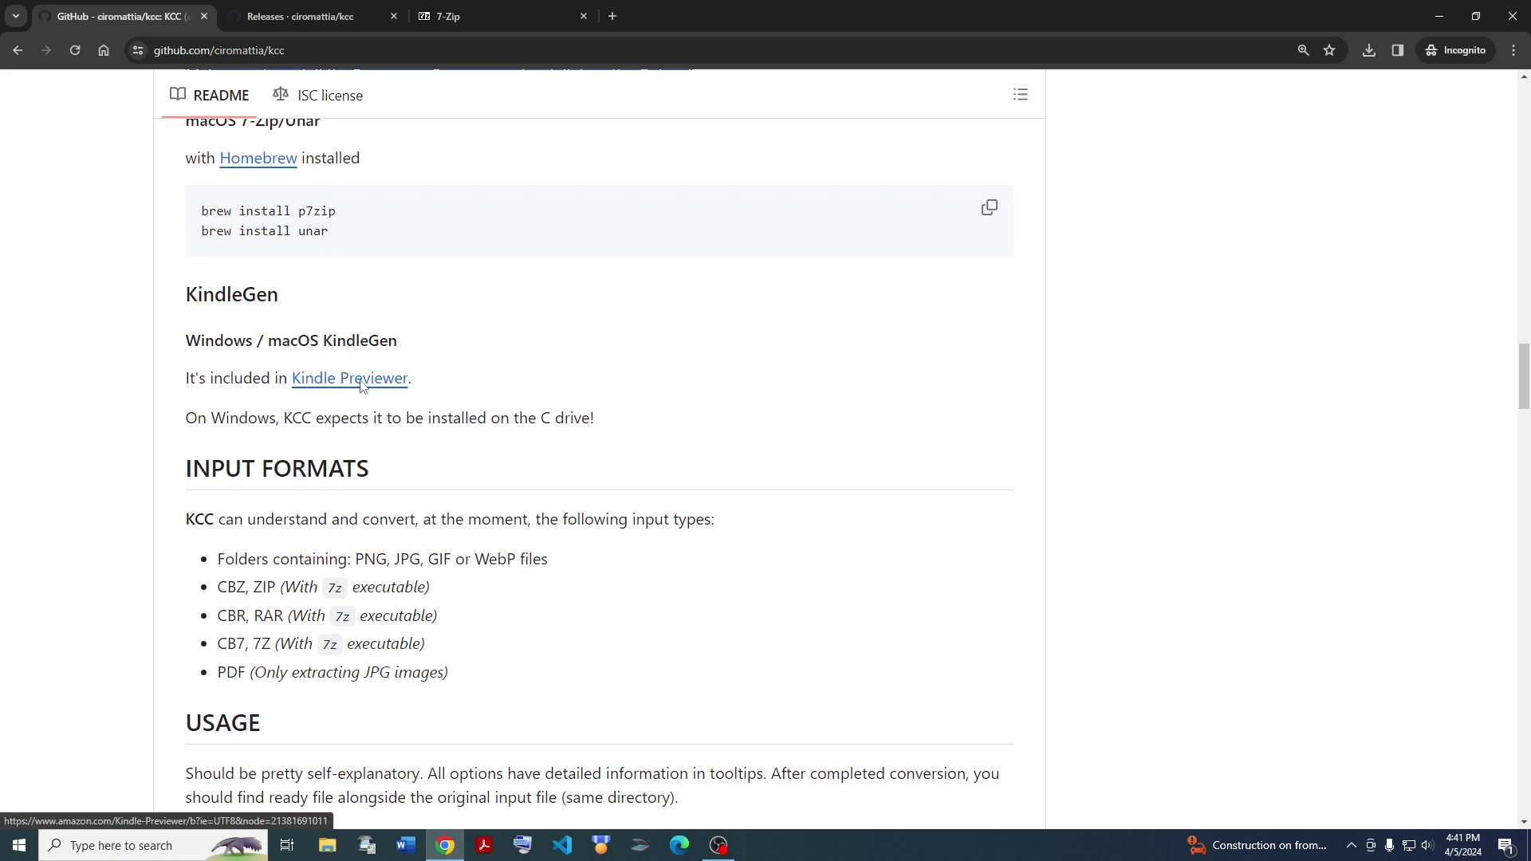
right_click(382, 383)
click(415, 396)
Look over the Kindle Previewer page, then highlight the README's C-drive install note
click(697, 17)
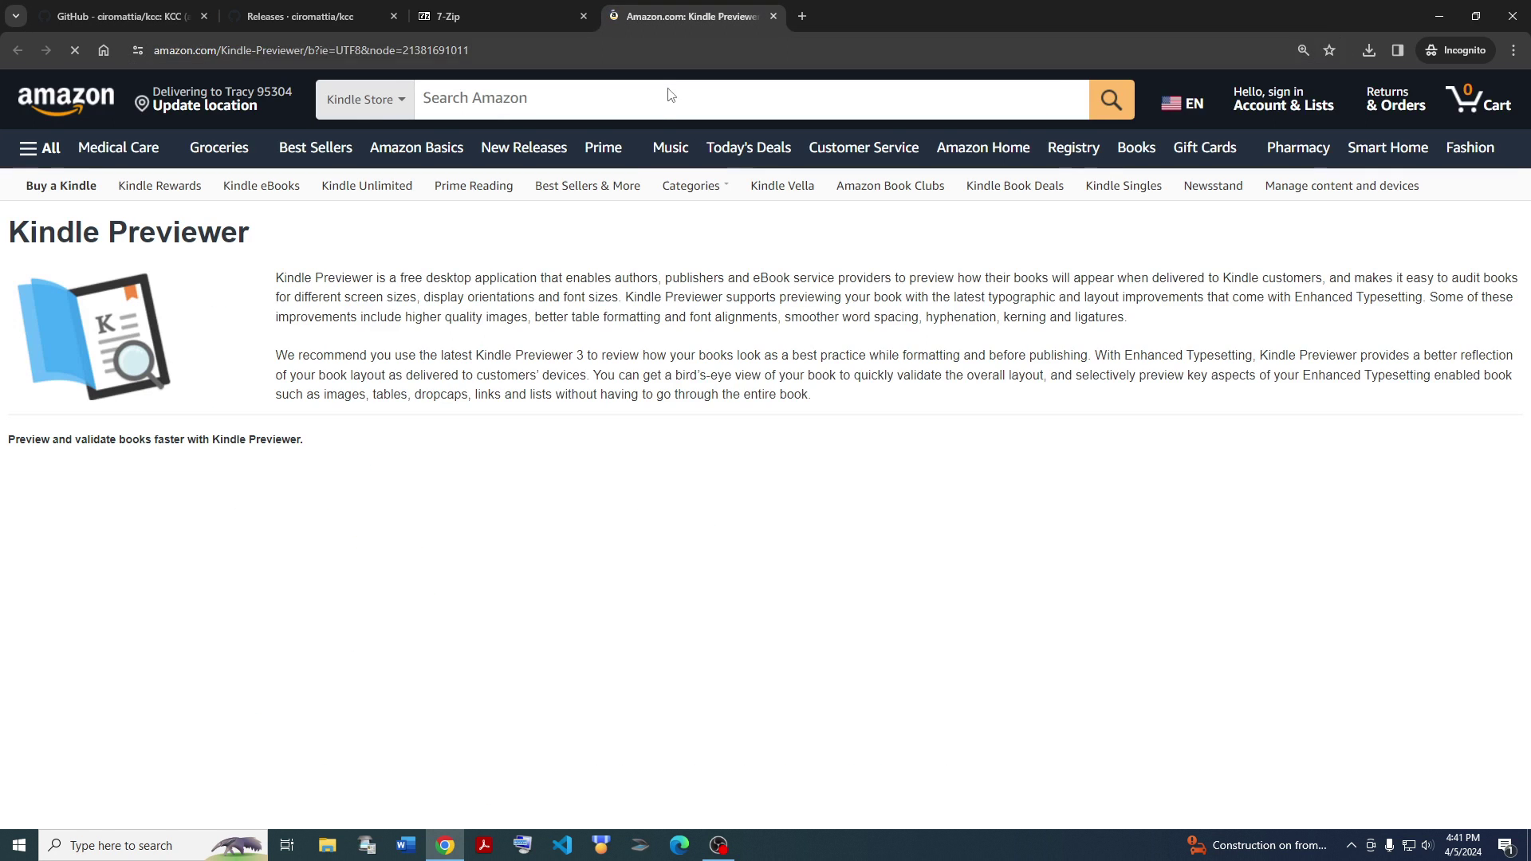
scroll(463, 332, down, 8)
scroll(462, 331, down, 20)
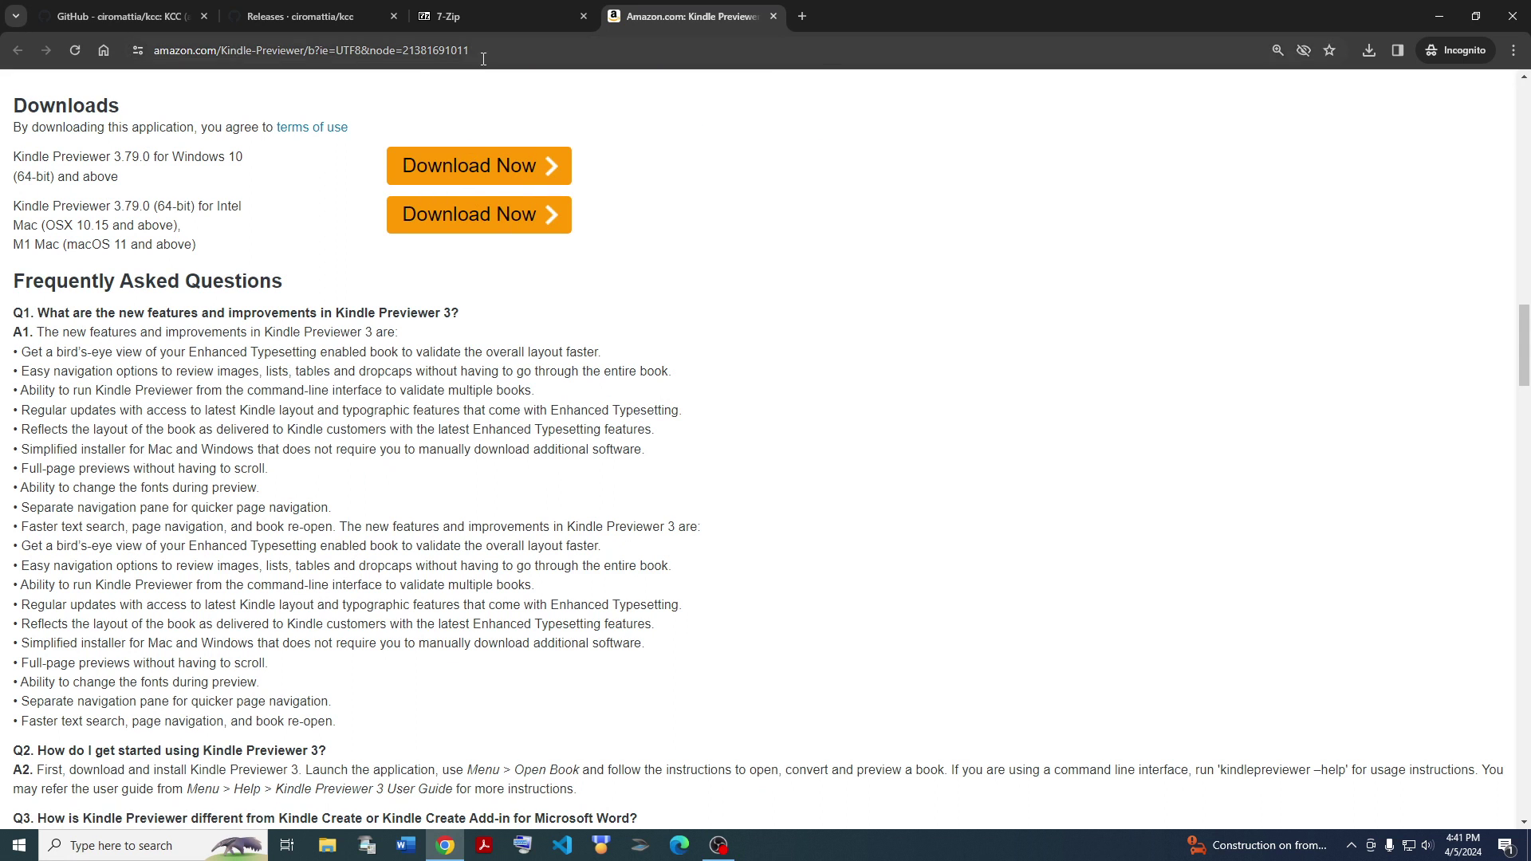
click(164, 22)
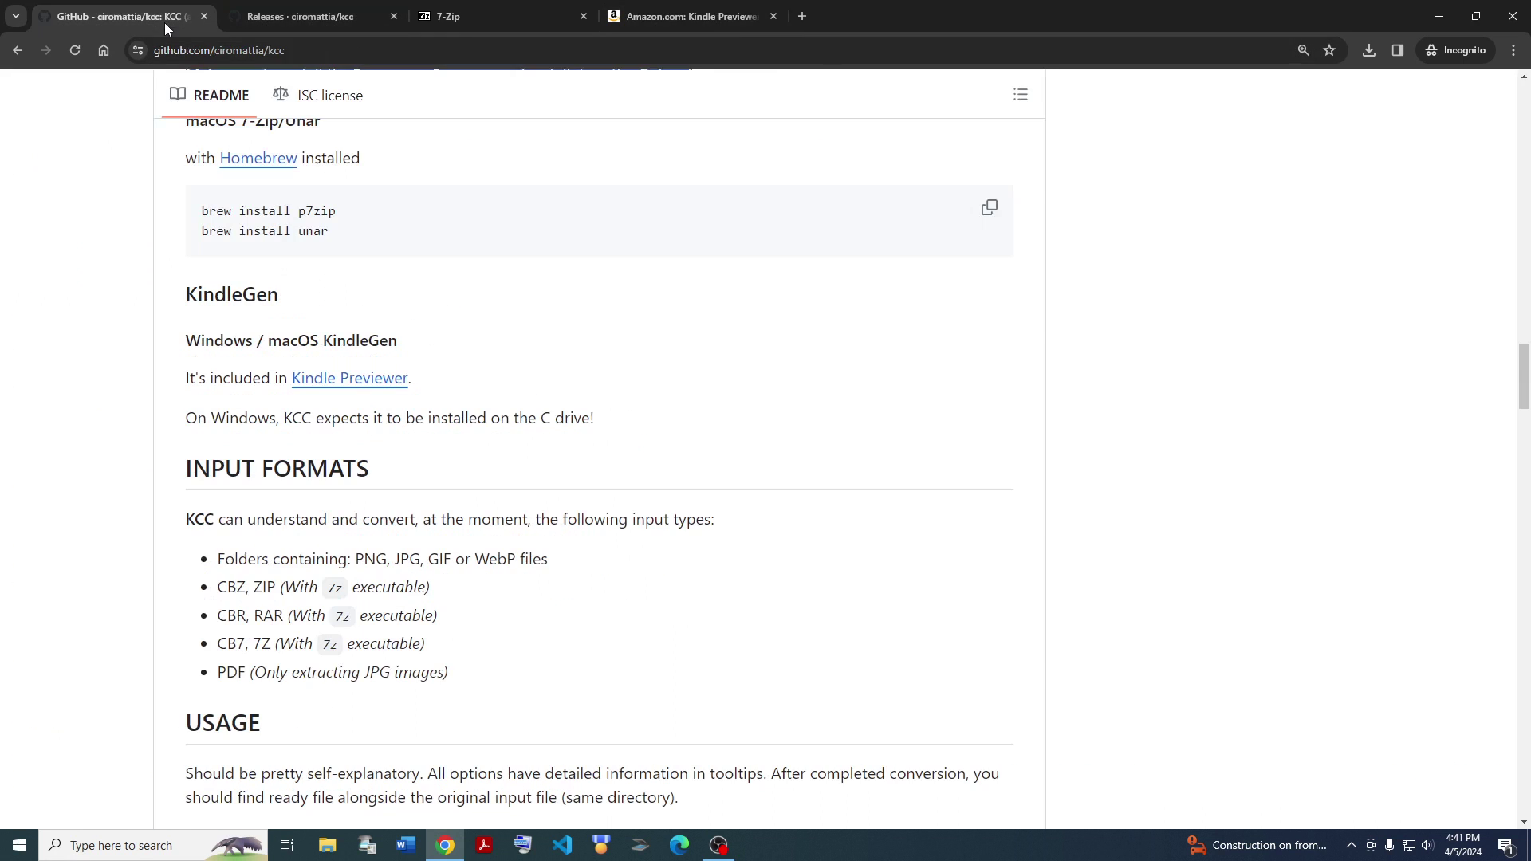
triple_click(547, 409)
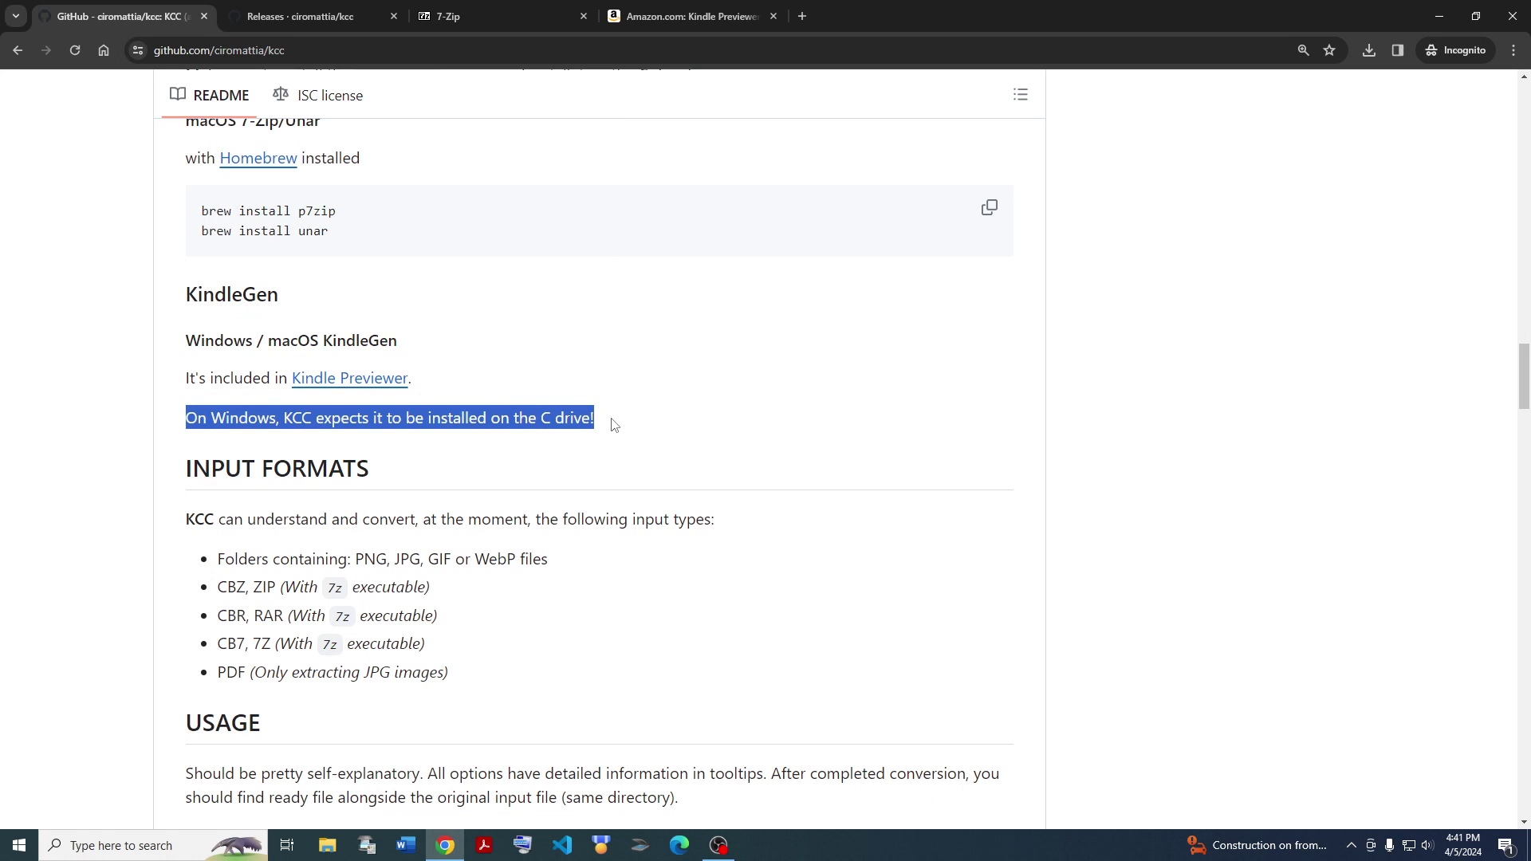
Cancel the 7-Zip installer and launch Kindle Comic Converter 5.6.5 from the desktop
click(1437, 22)
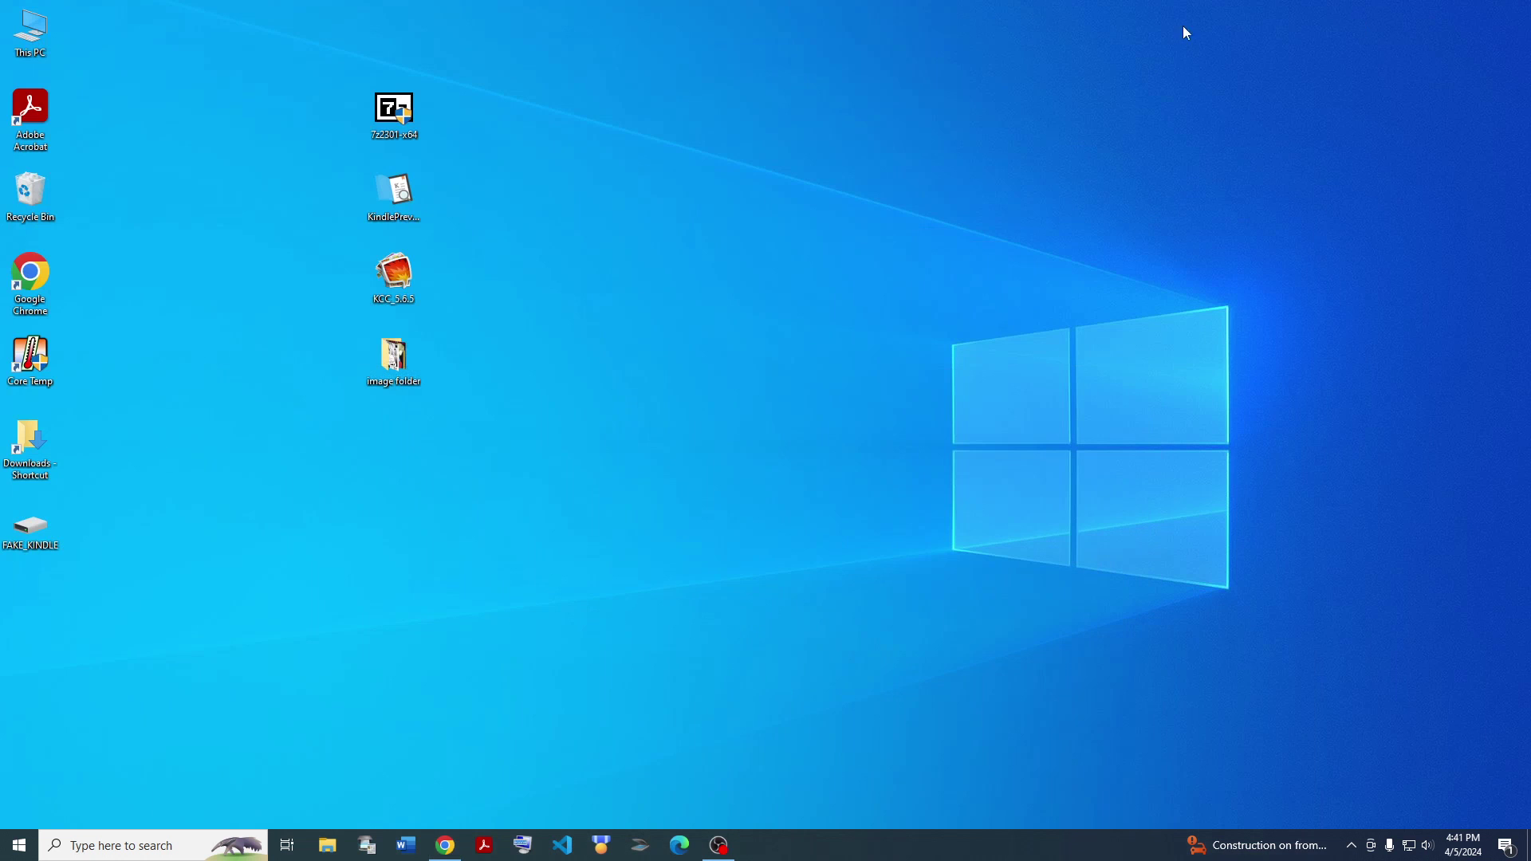
drag(328, 44, 424, 131)
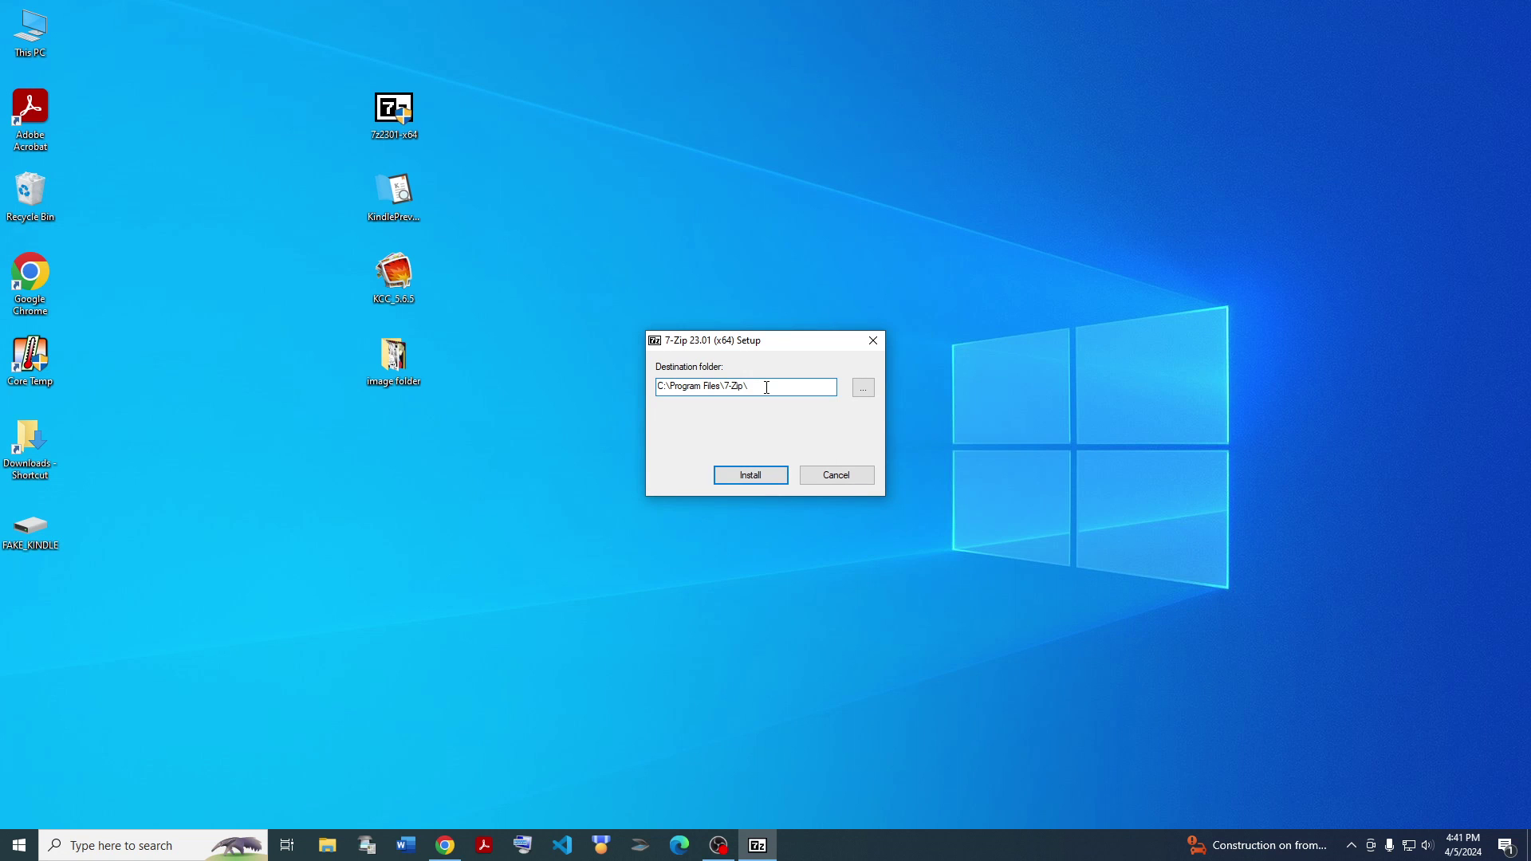
double_click(704, 389)
click(834, 477)
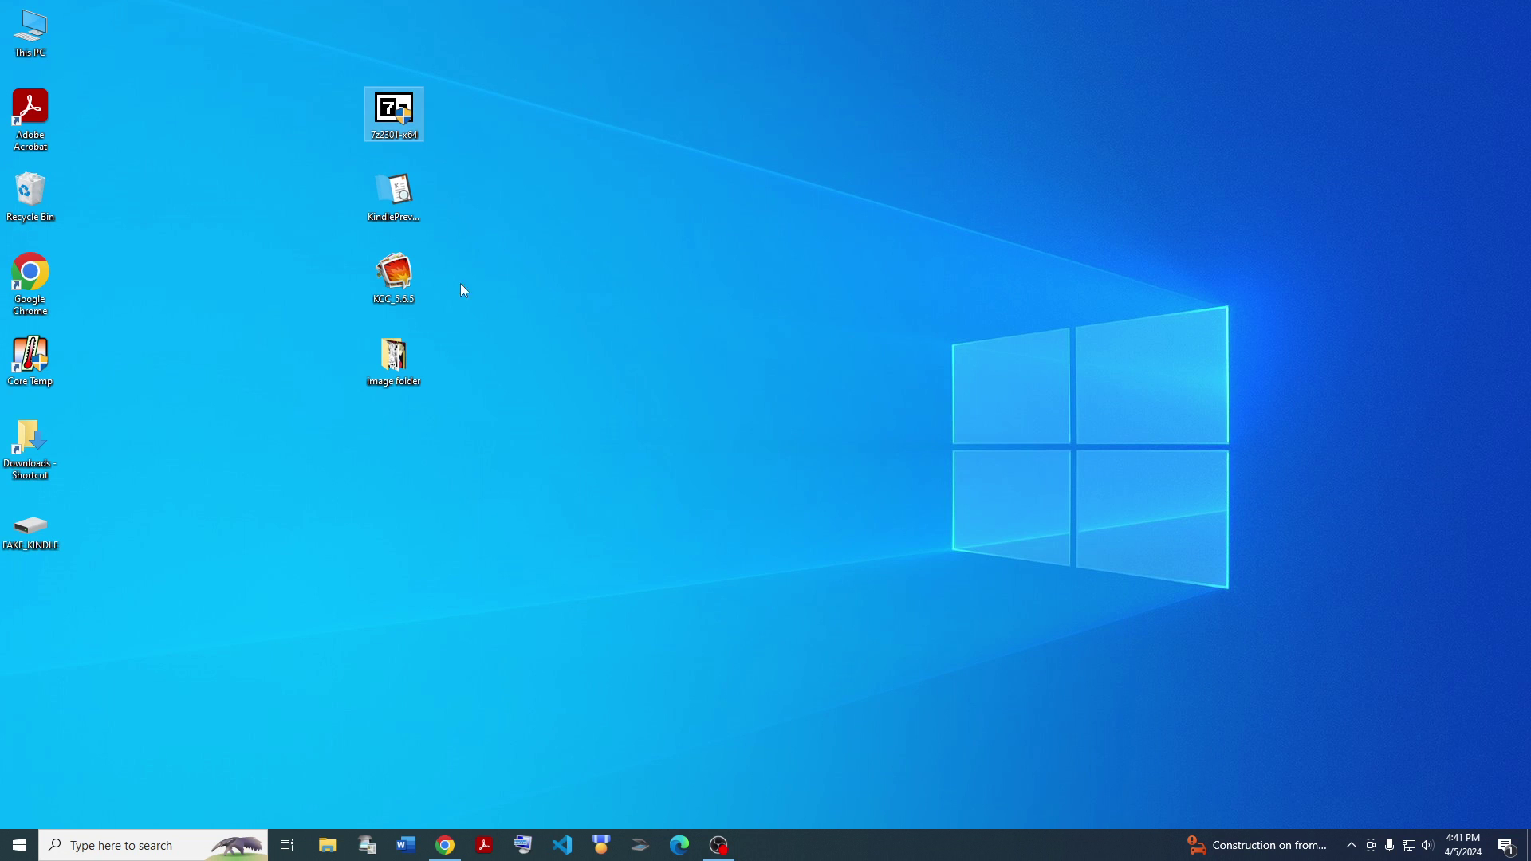
click(391, 281)
double_click(387, 277)
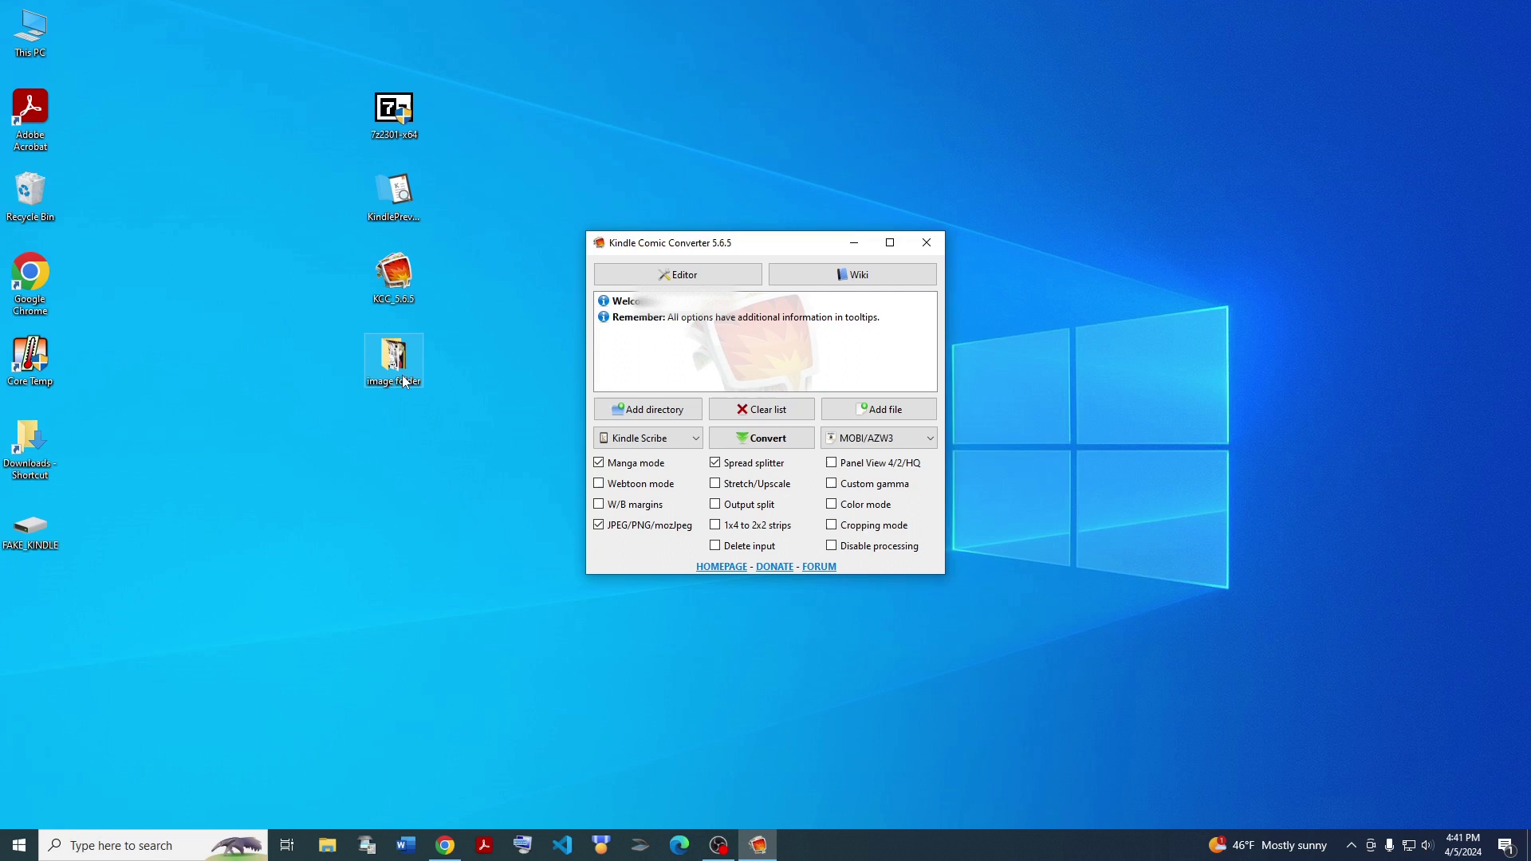
Add the image folder to the job list, keeping Kindle Scribe as the target device
drag(407, 383, 722, 335)
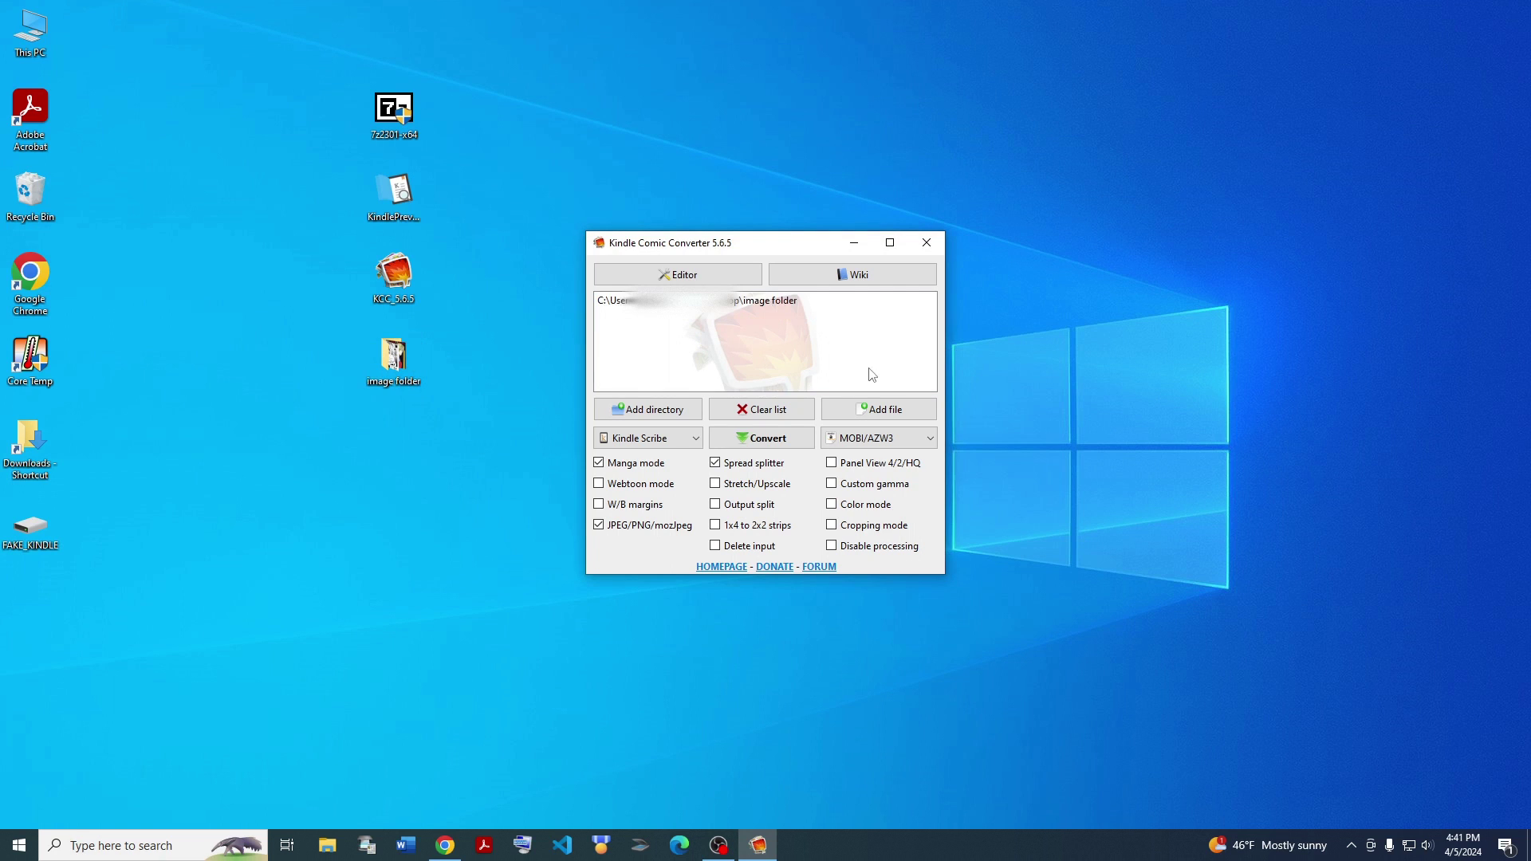
click(669, 441)
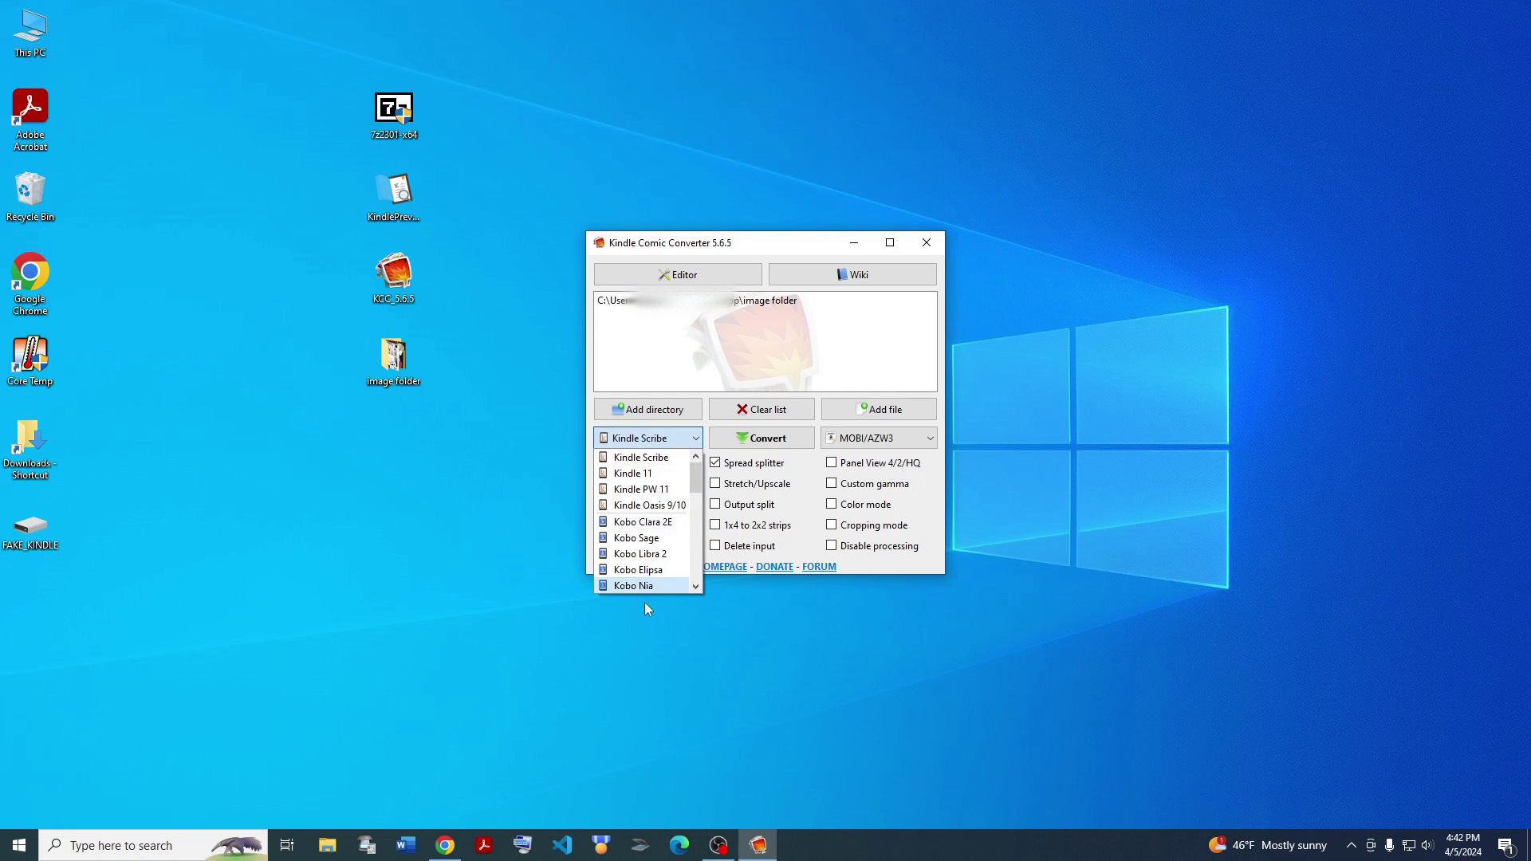
scroll(656, 536, down, 5)
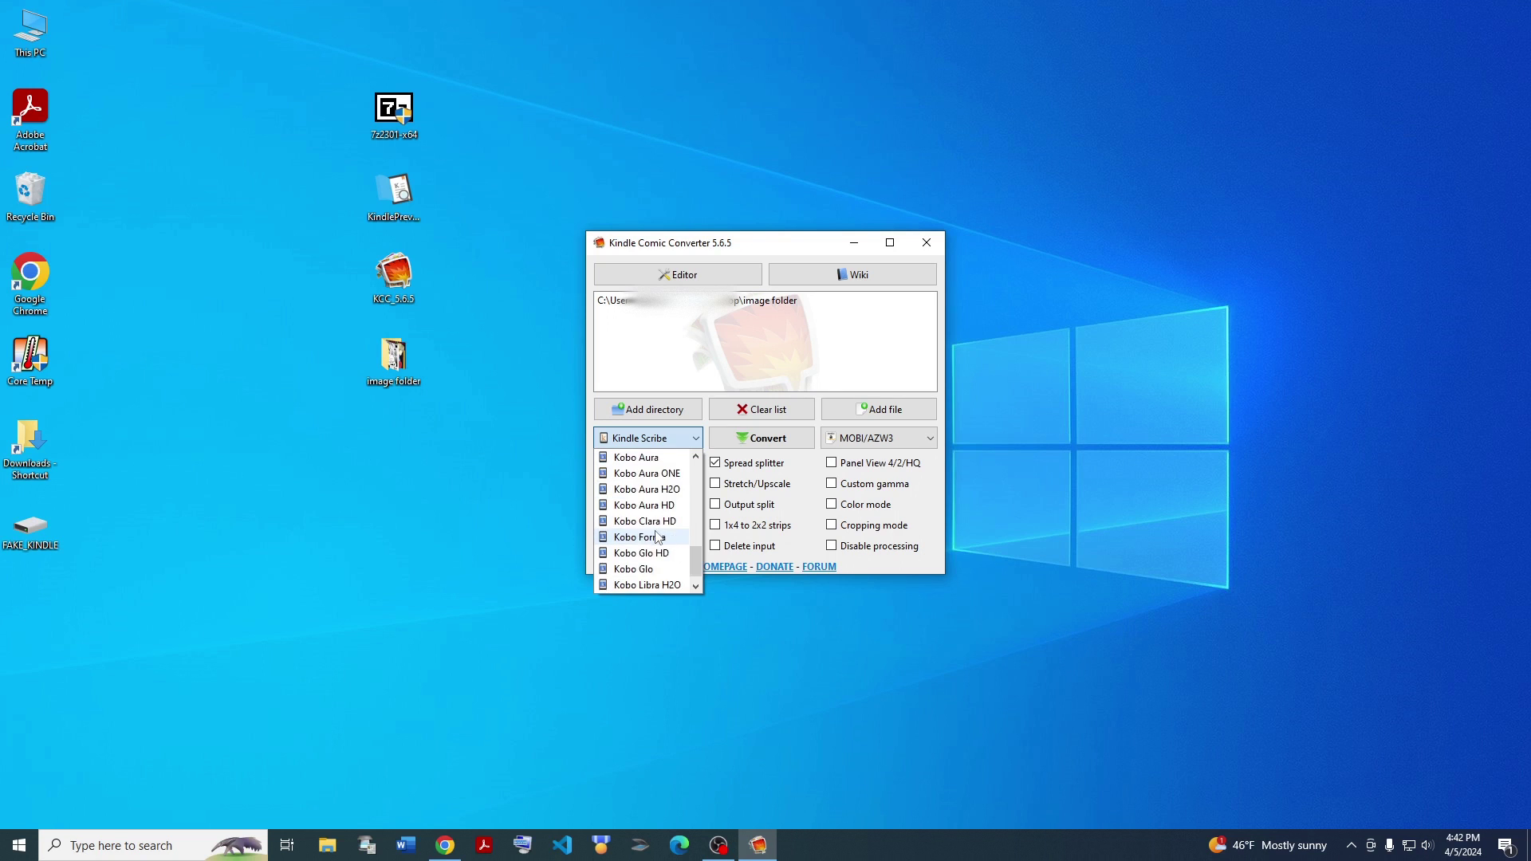
scroll(656, 536, up, 5)
click(691, 355)
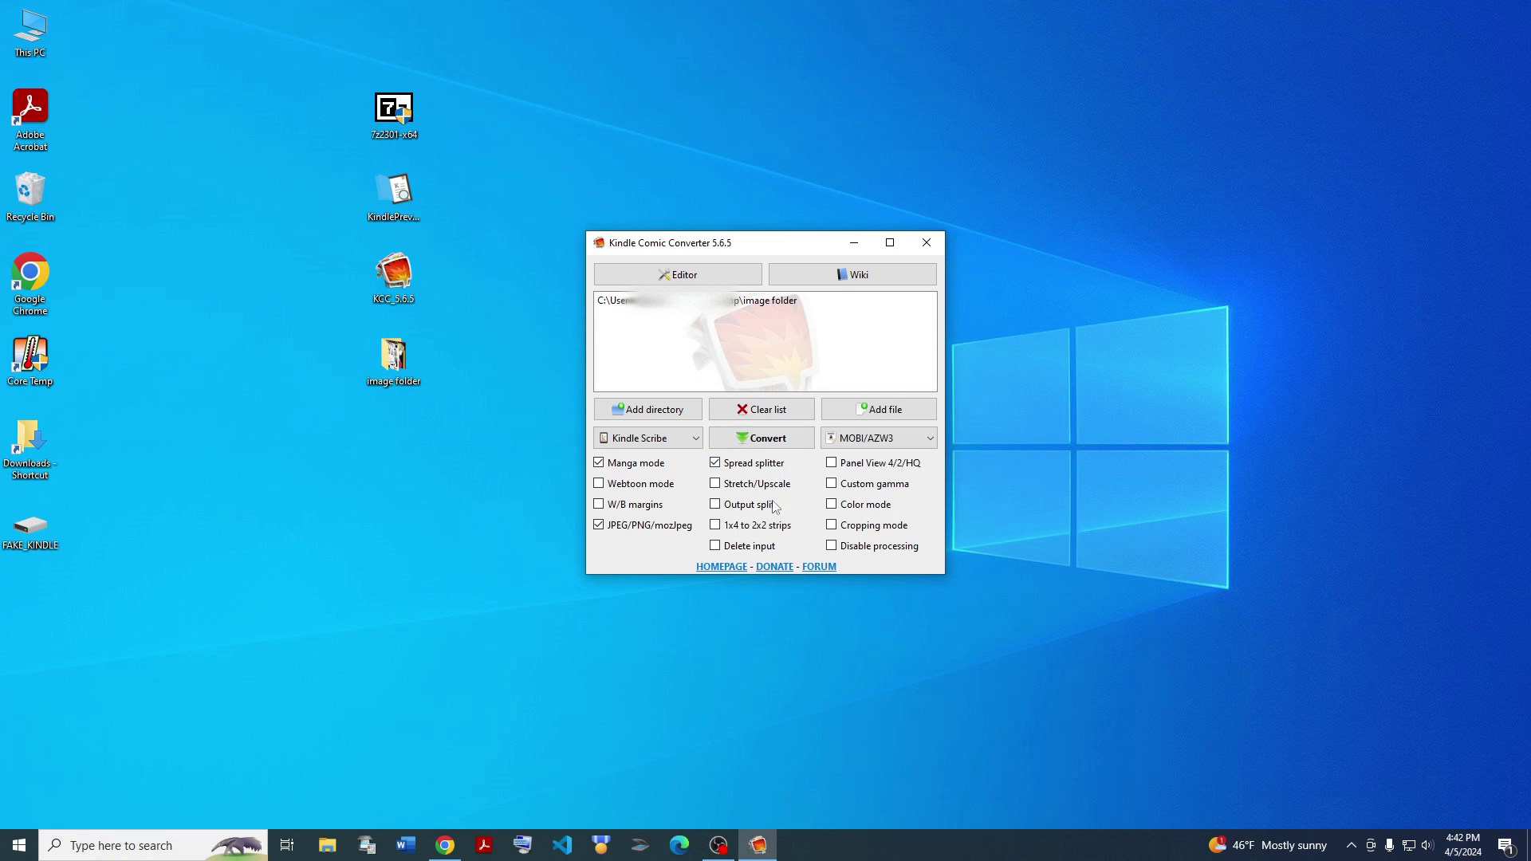
Convert the image folder to MOBI and select the new 3.29 MB ebook on the desktop
click(800, 440)
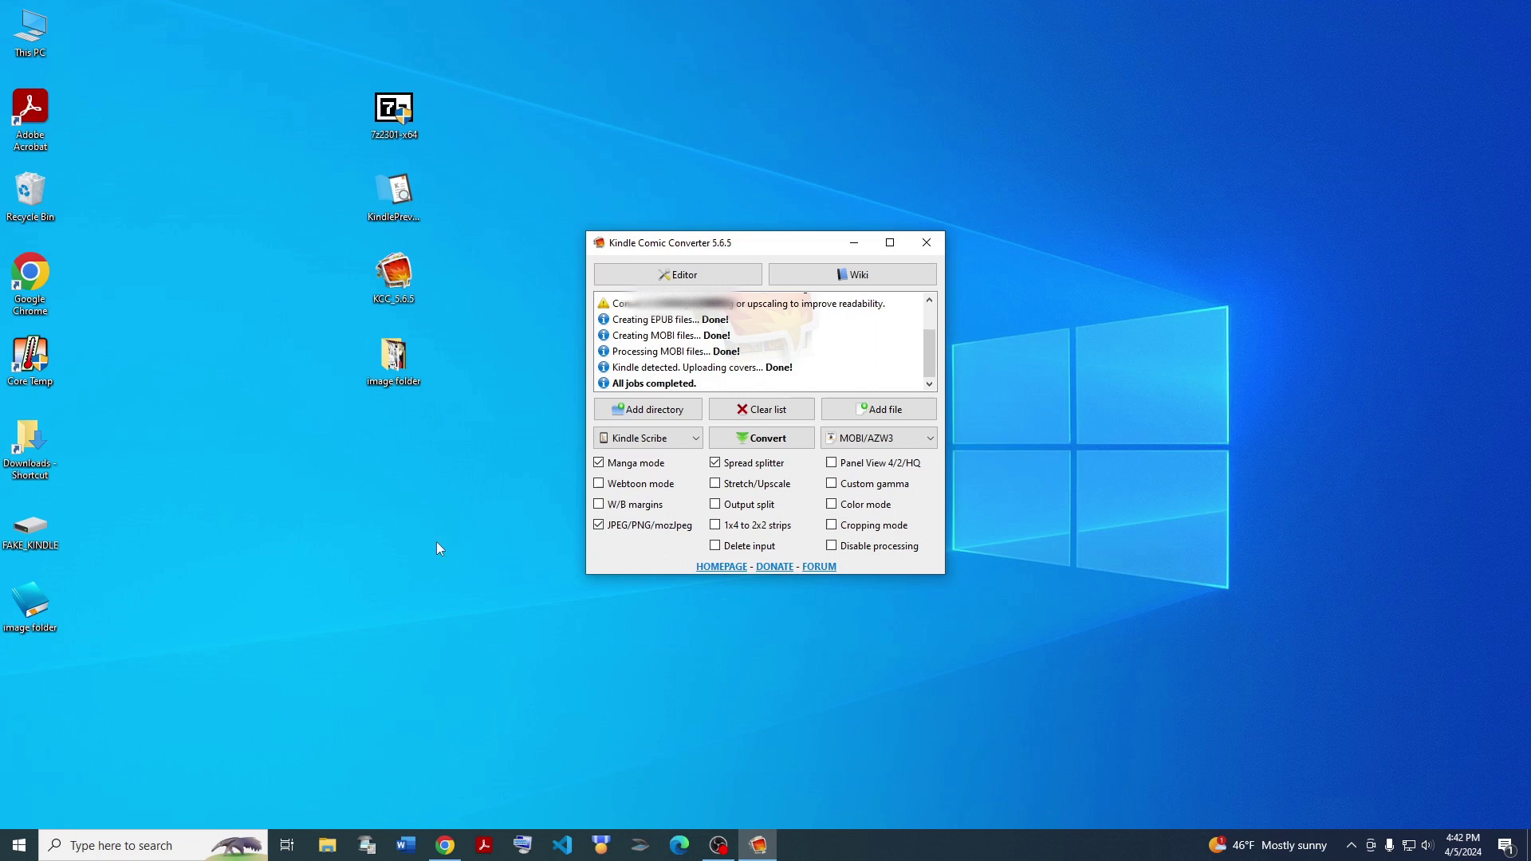
click(42, 611)
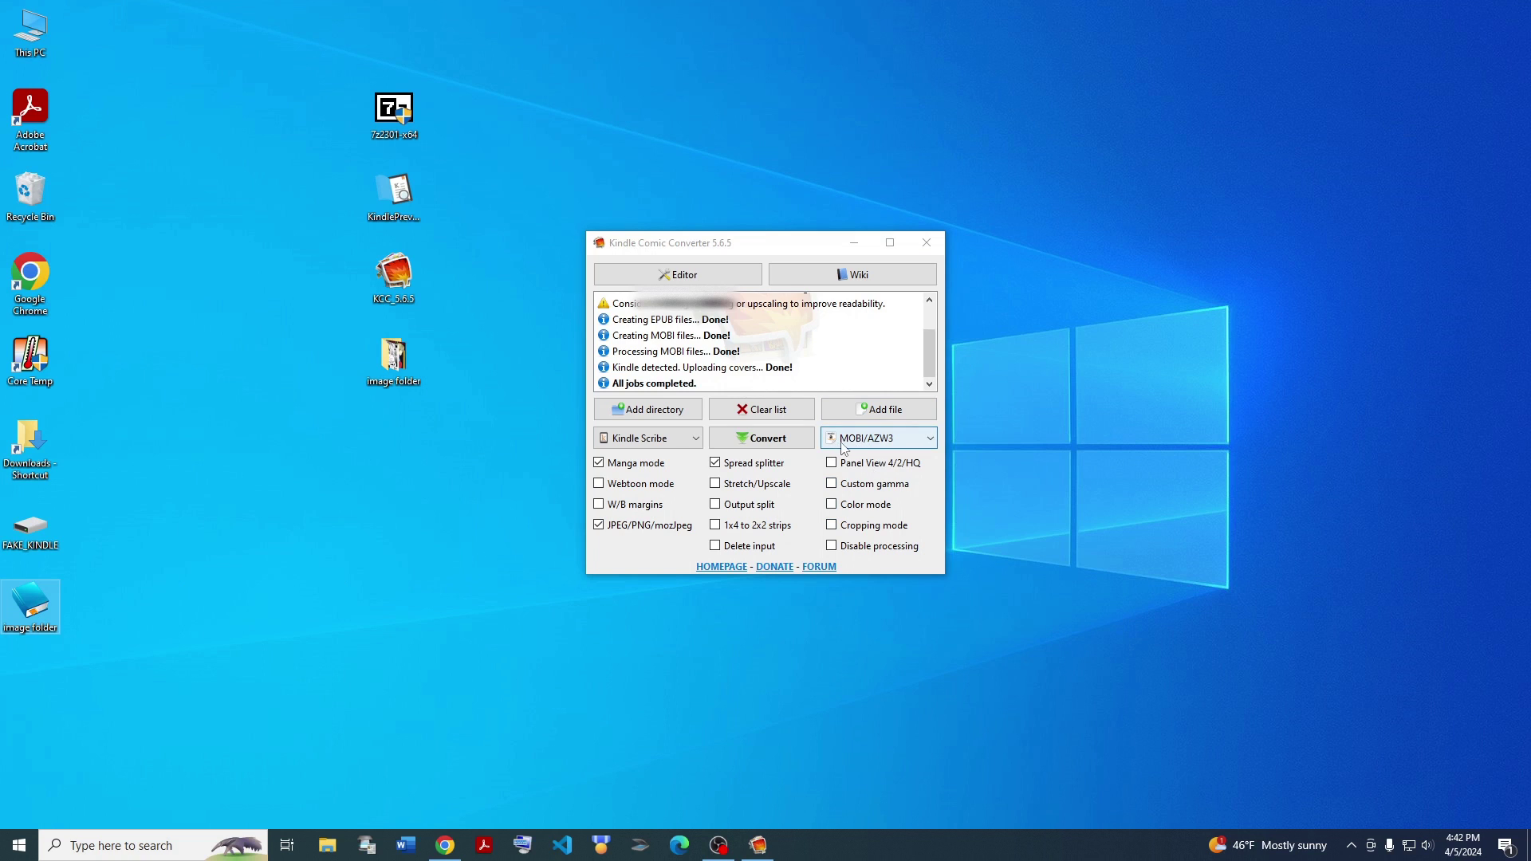
Copy image folder.mobi into FAKE_KINDLE's documents folder, replacing the older copy
click(31, 528)
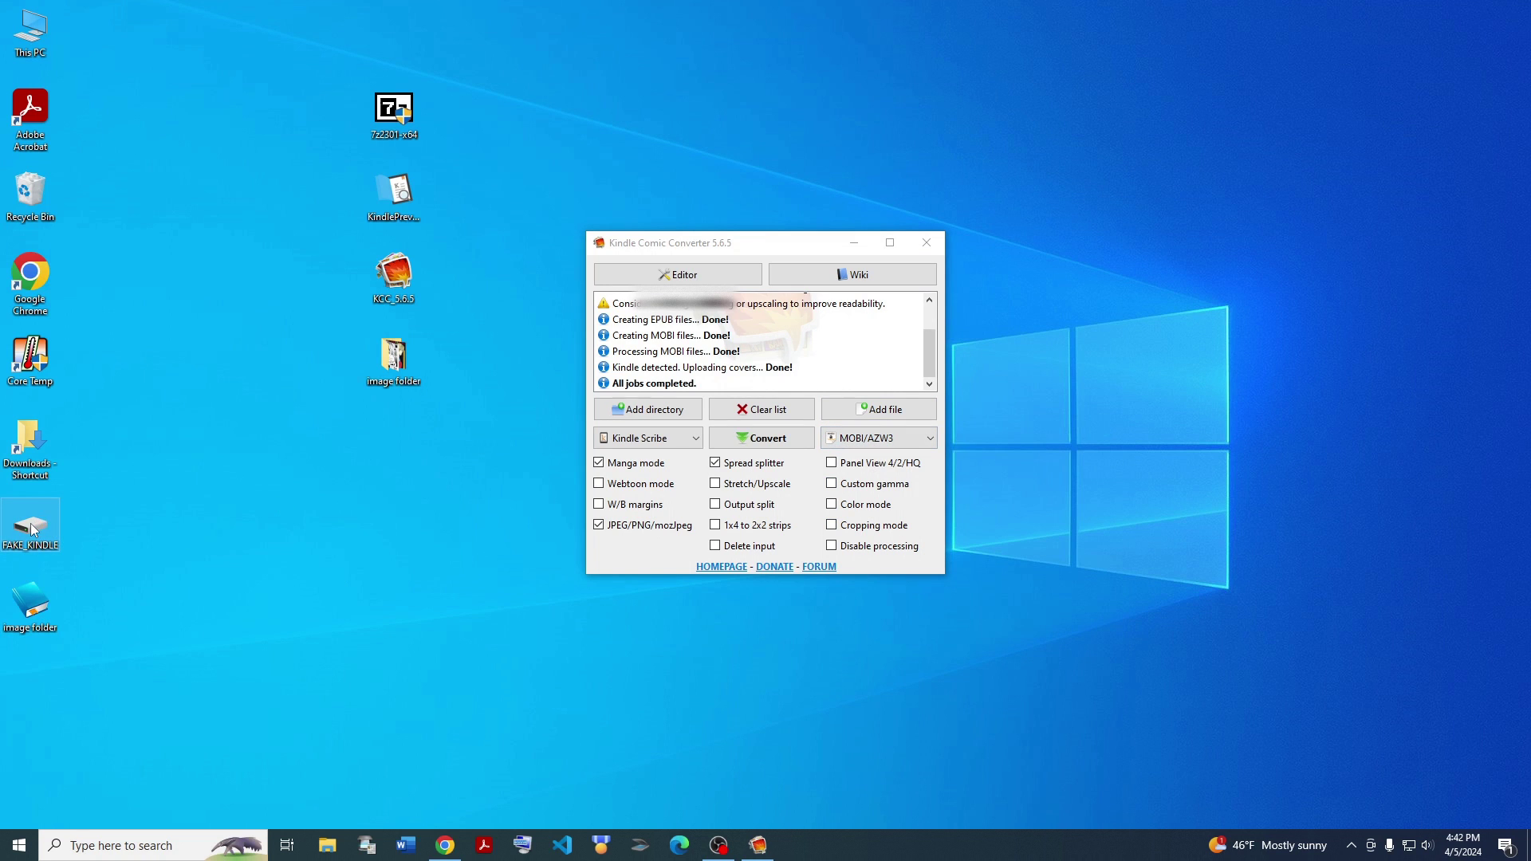
double_click(36, 530)
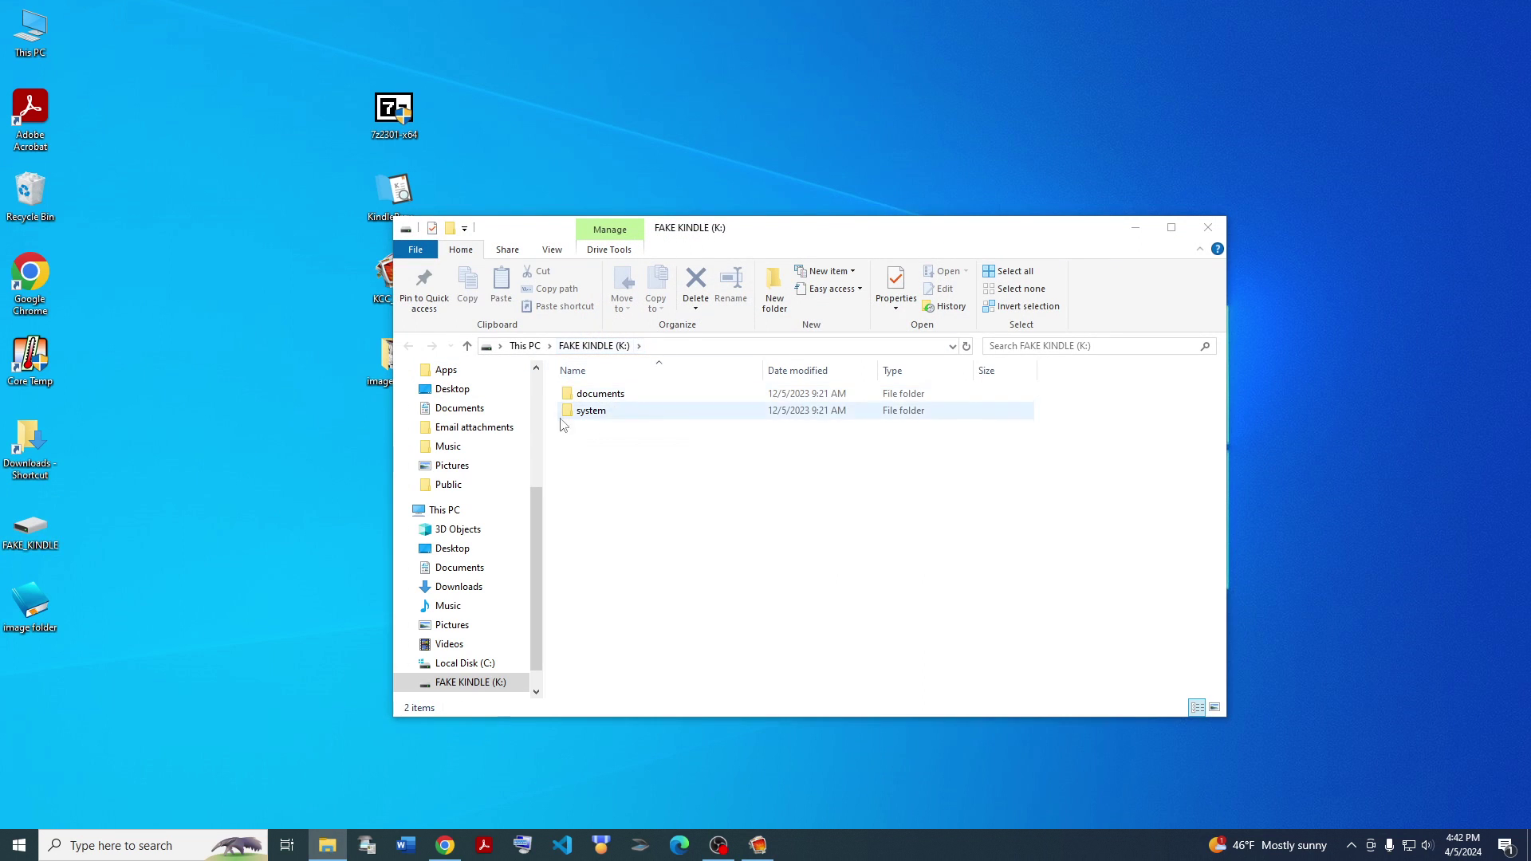
drag(34, 610, 648, 399)
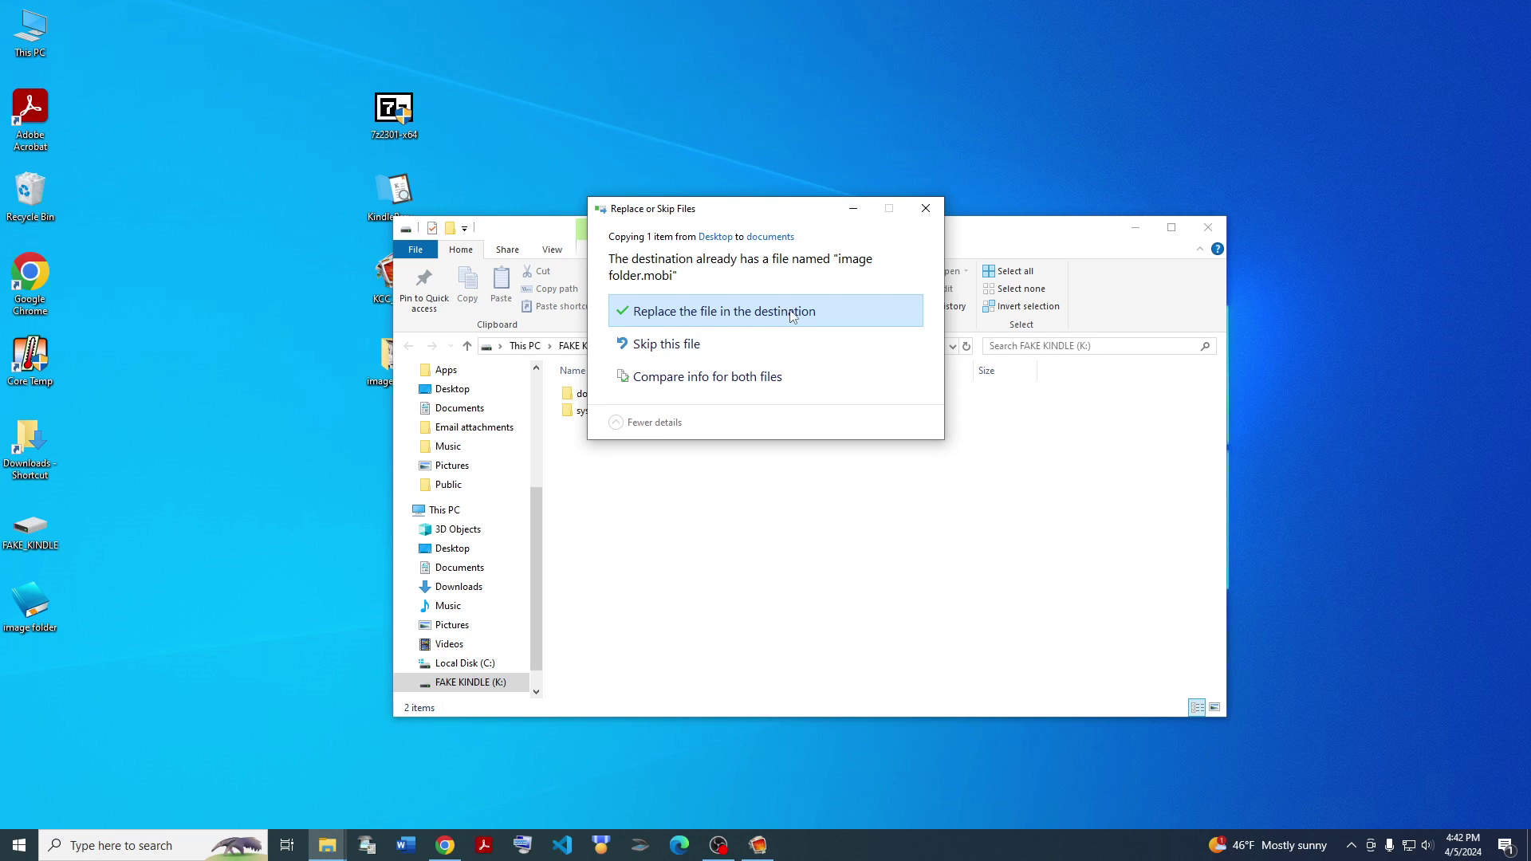
click(925, 211)
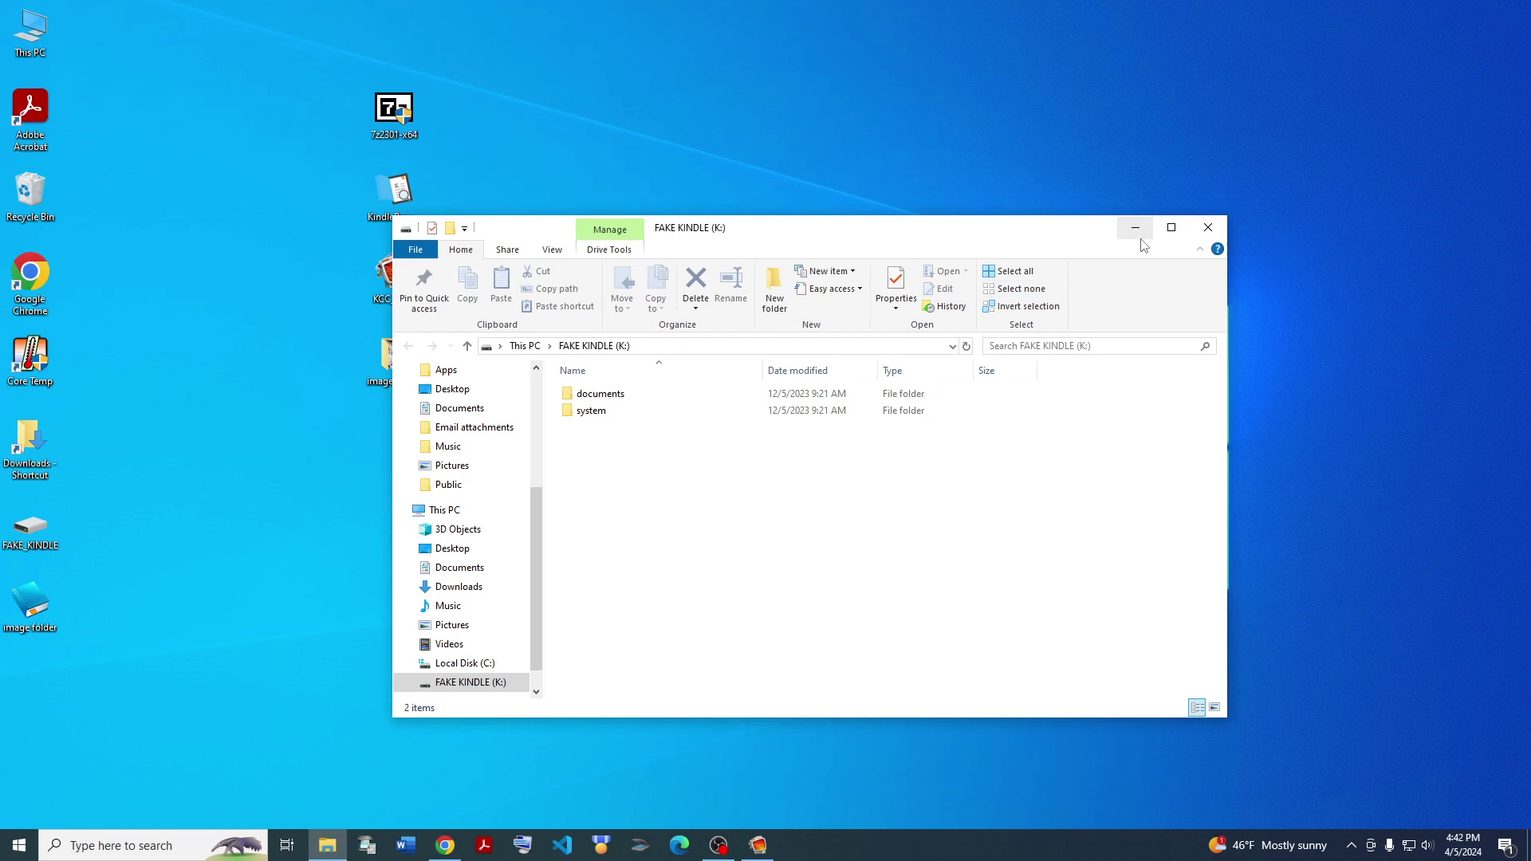
Close the Kindle drive window, note the uploading covers log line, and restore the browser
click(1209, 228)
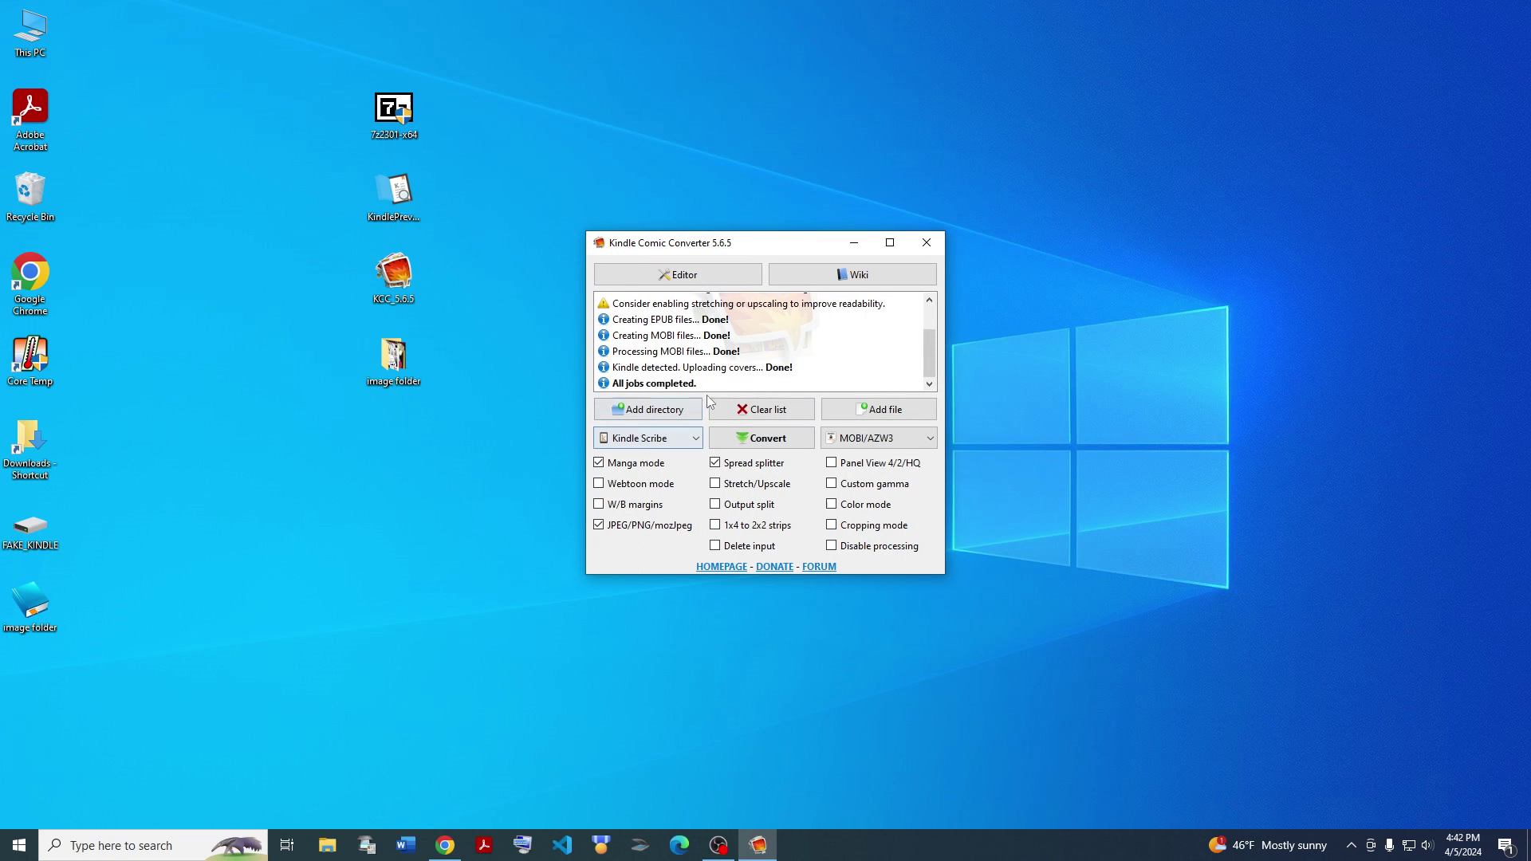
click(758, 371)
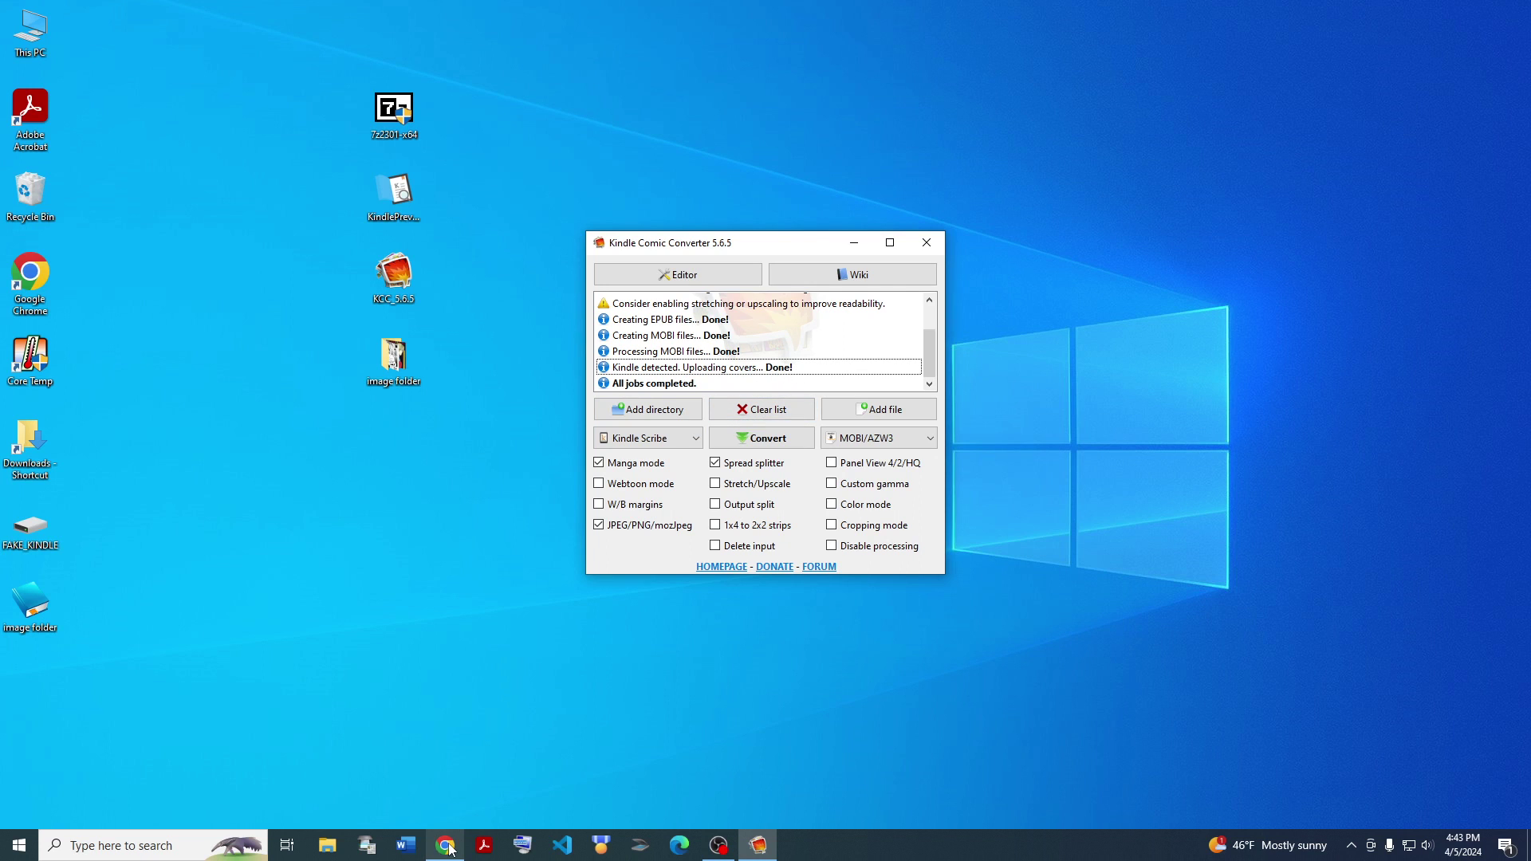
mouse_move(449, 847)
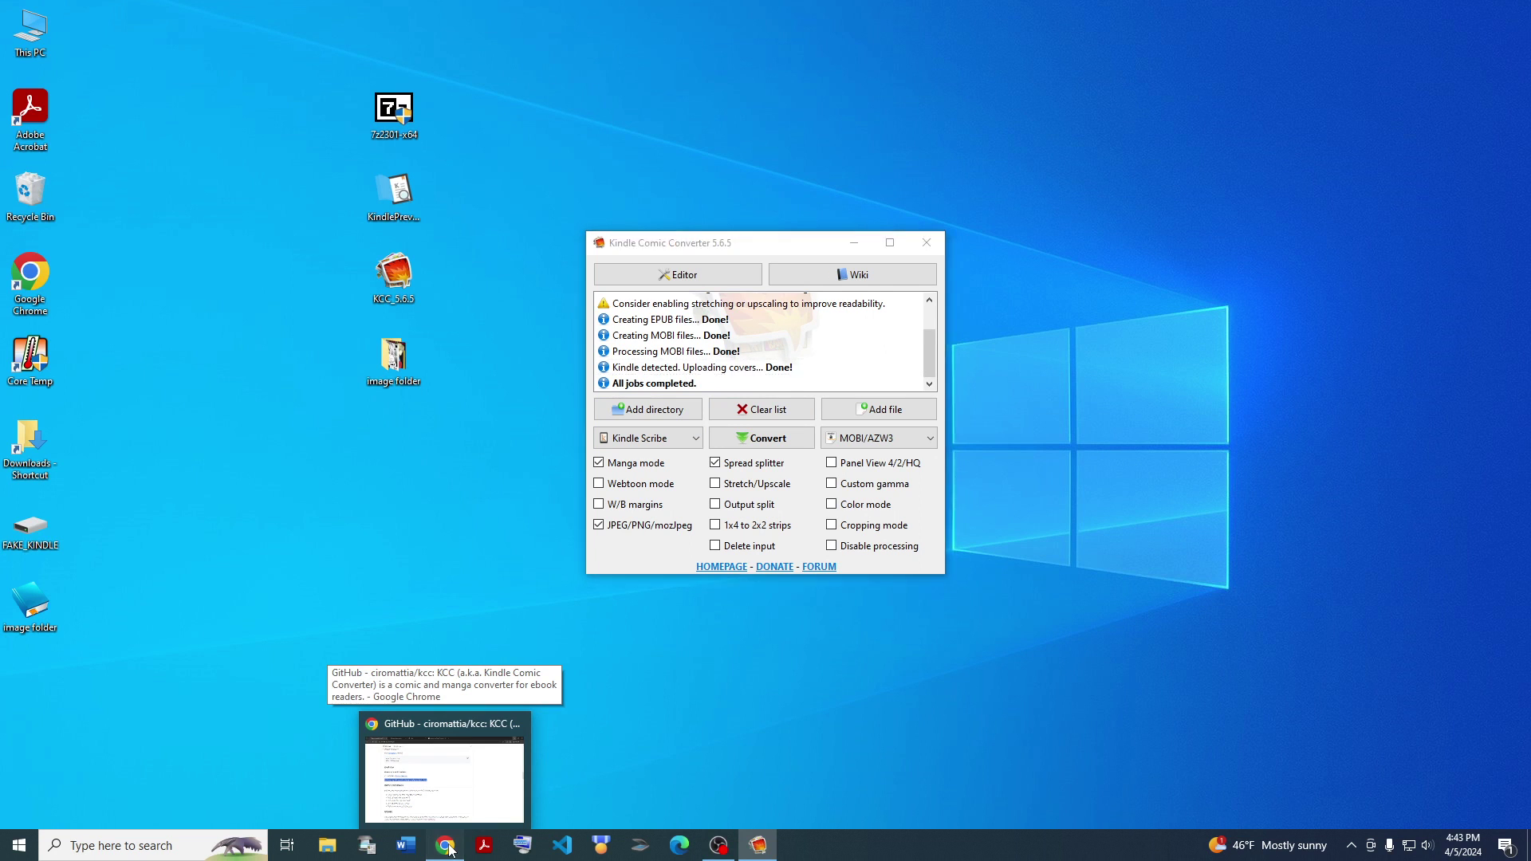
click(450, 847)
Open issue #508 on Kindle Scribe cover generation in a new tab, then minimise the browser
click(310, 12)
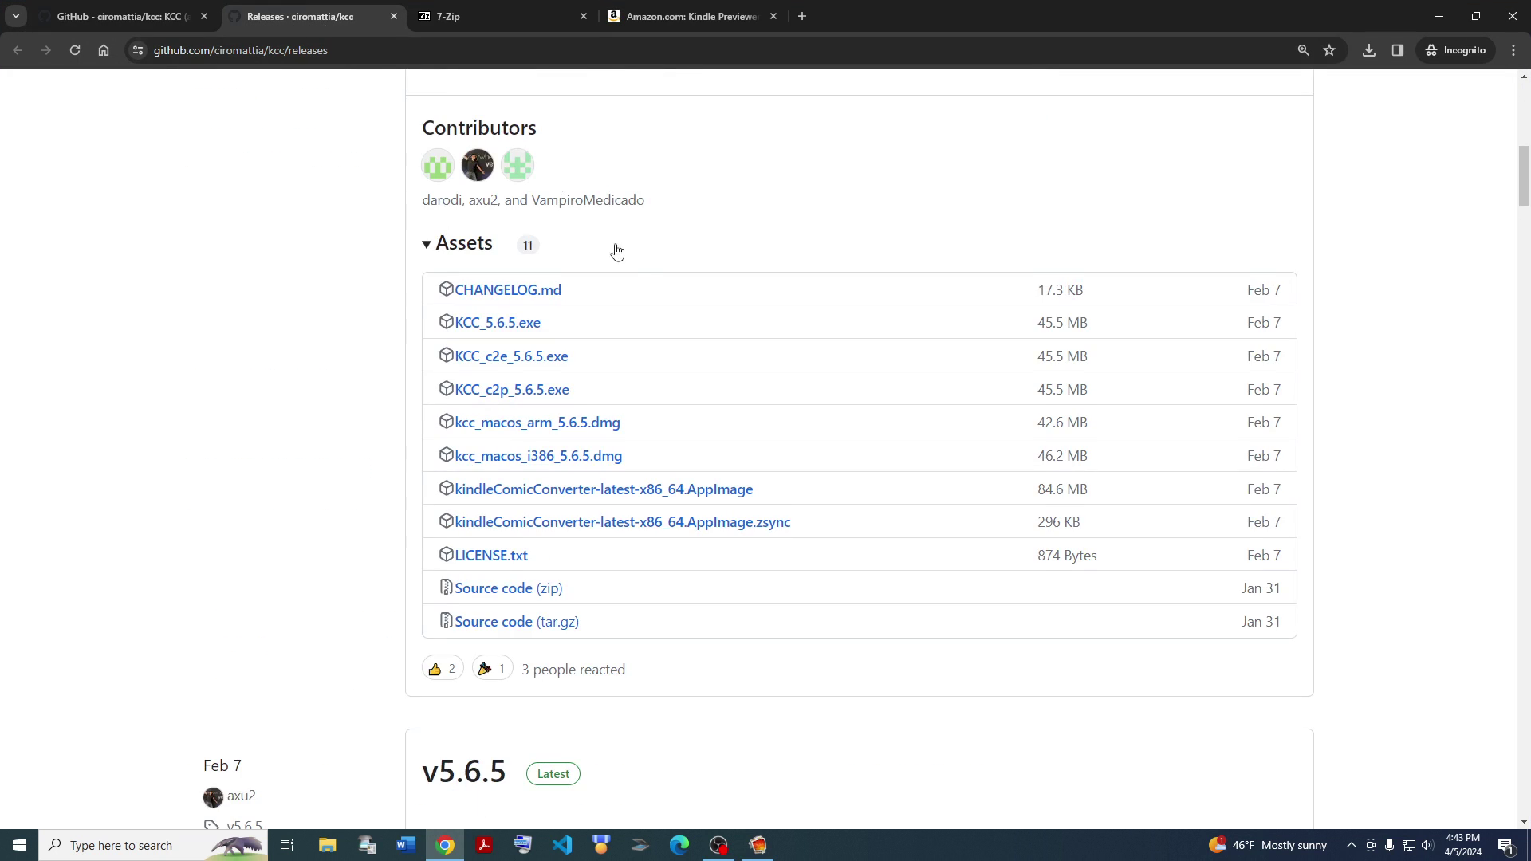
scroll(615, 247, up, 10)
right_click(468, 576)
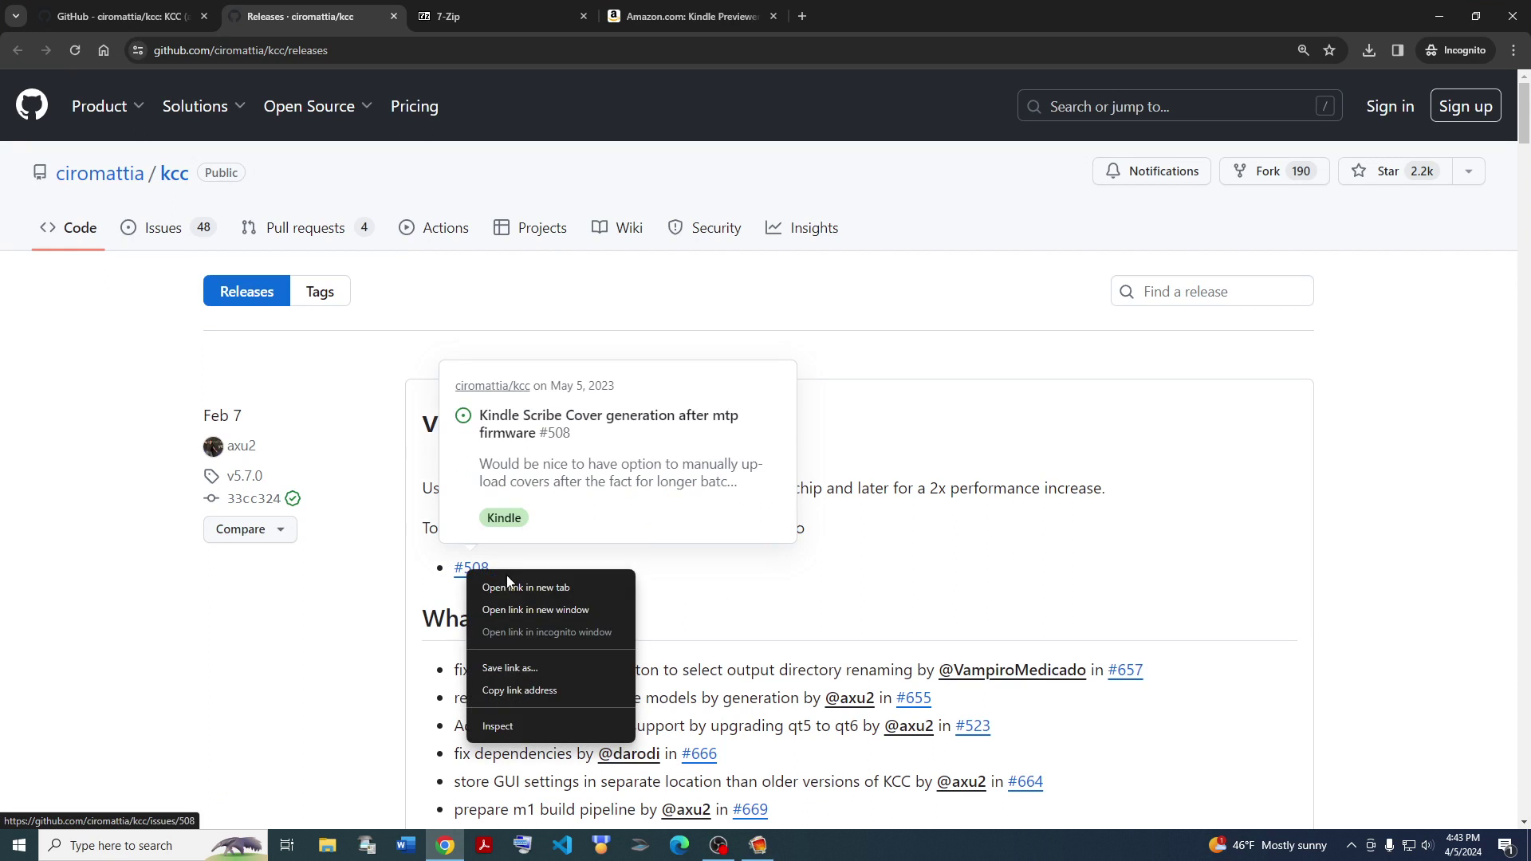
click(514, 588)
click(490, 16)
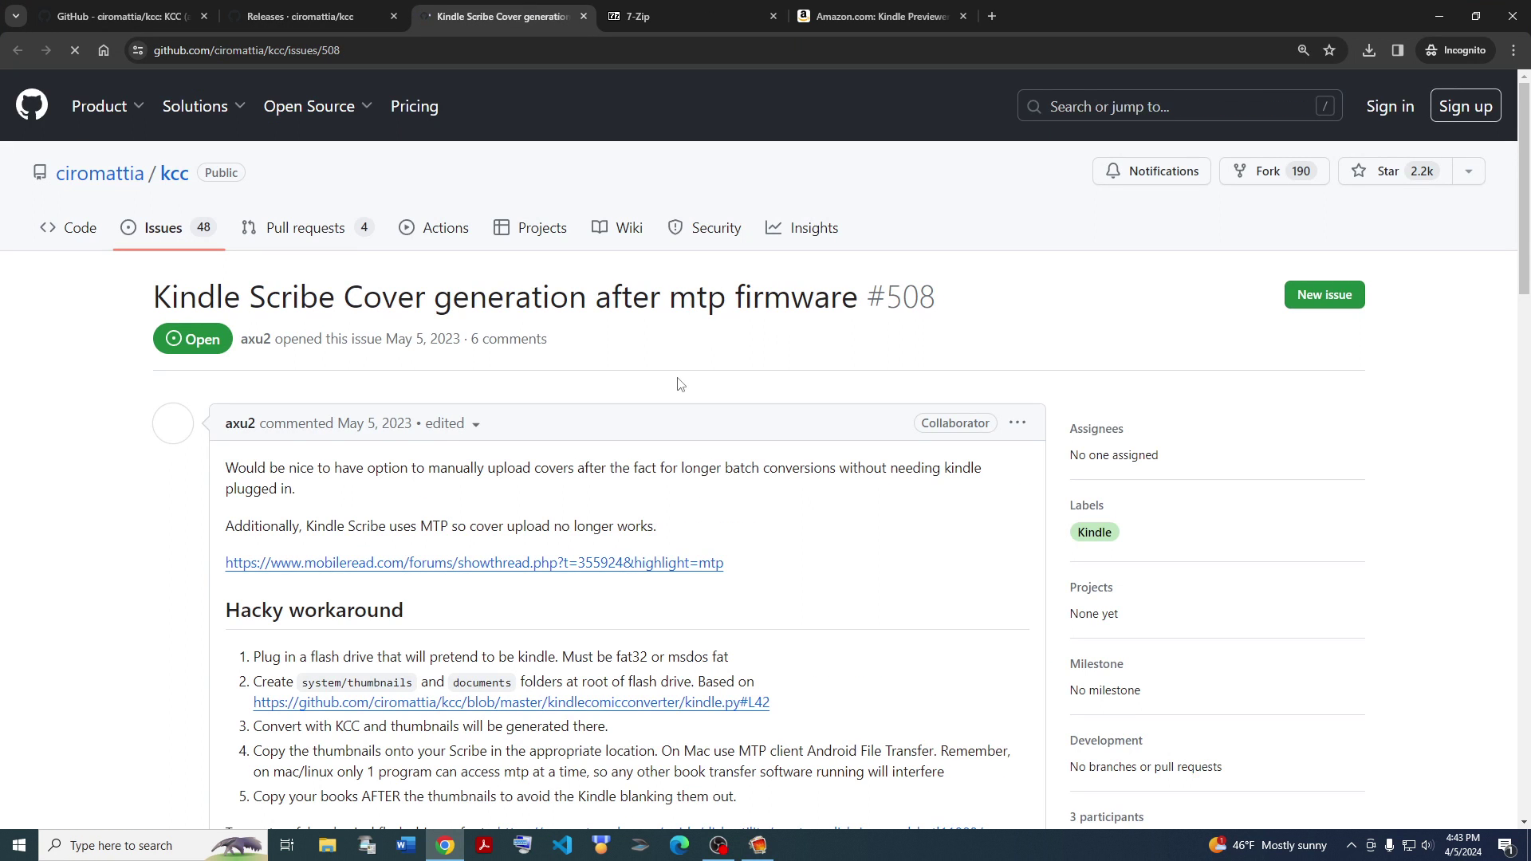
scroll(1037, 200, down, 1)
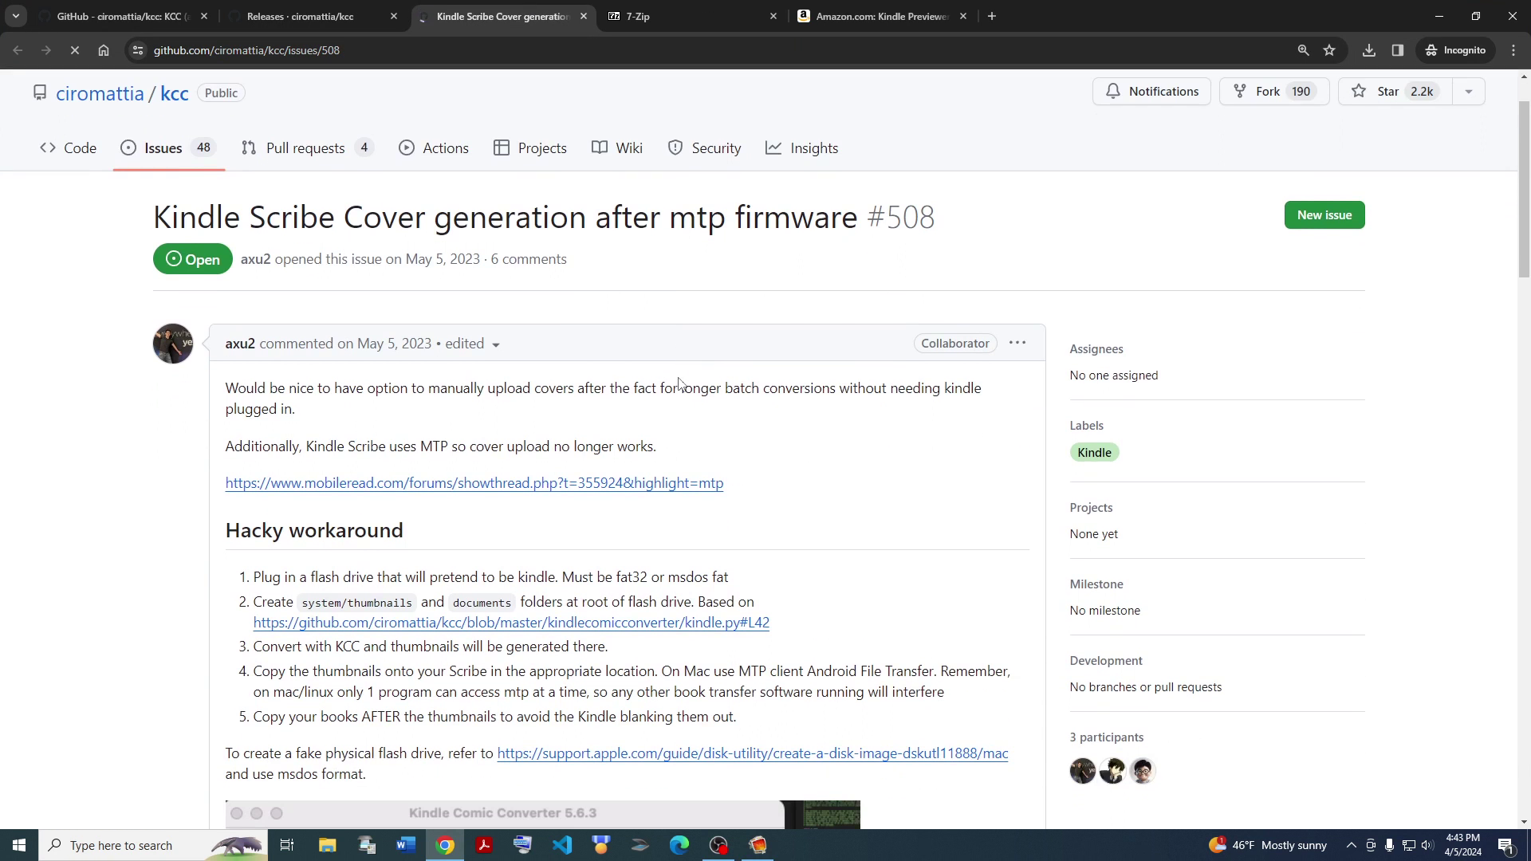
click(1440, 17)
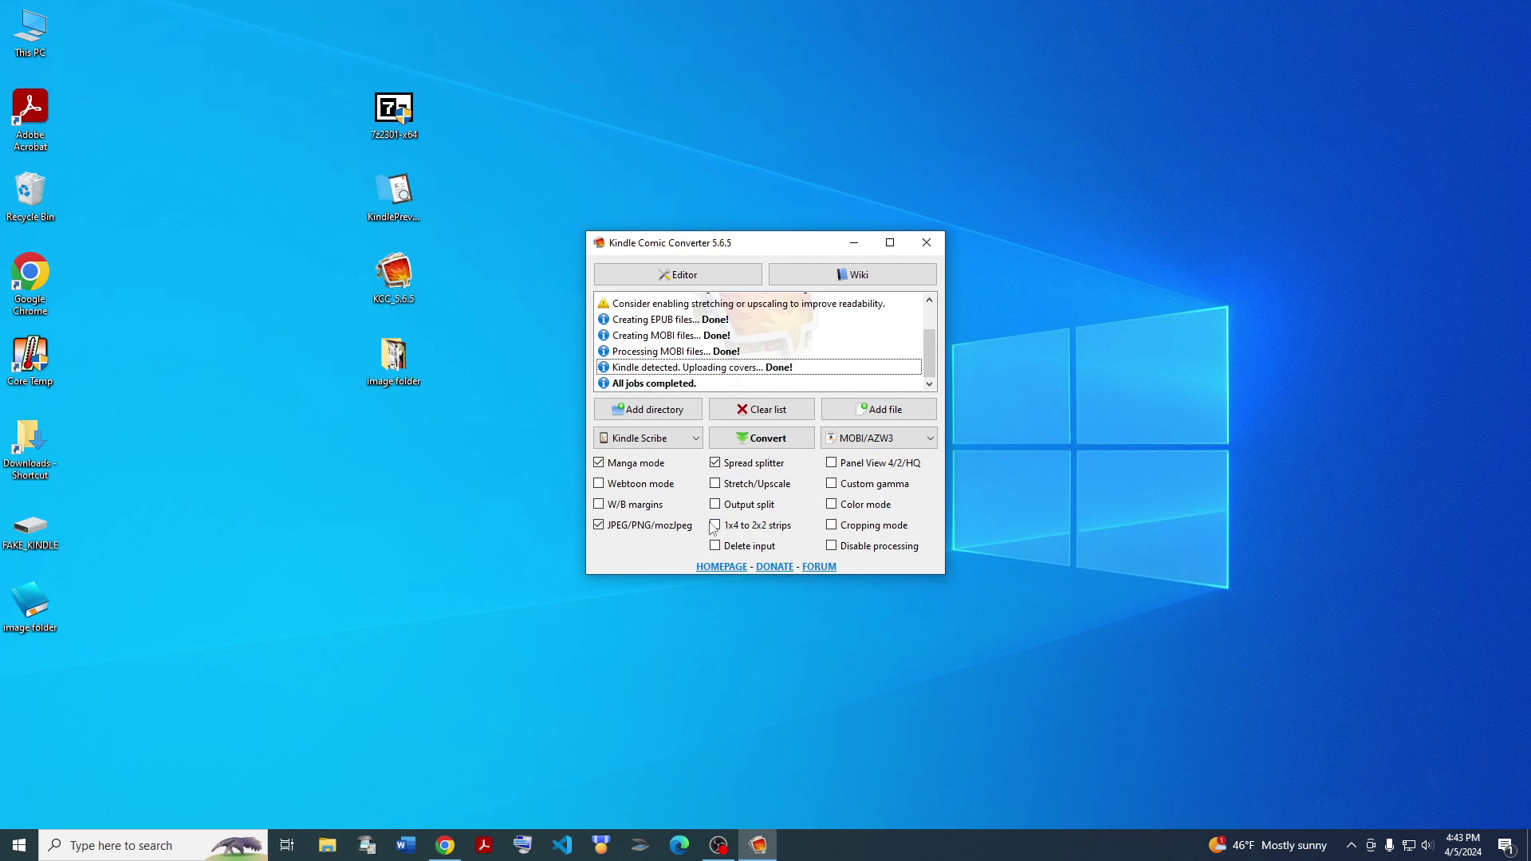
mouse_move(732, 473)
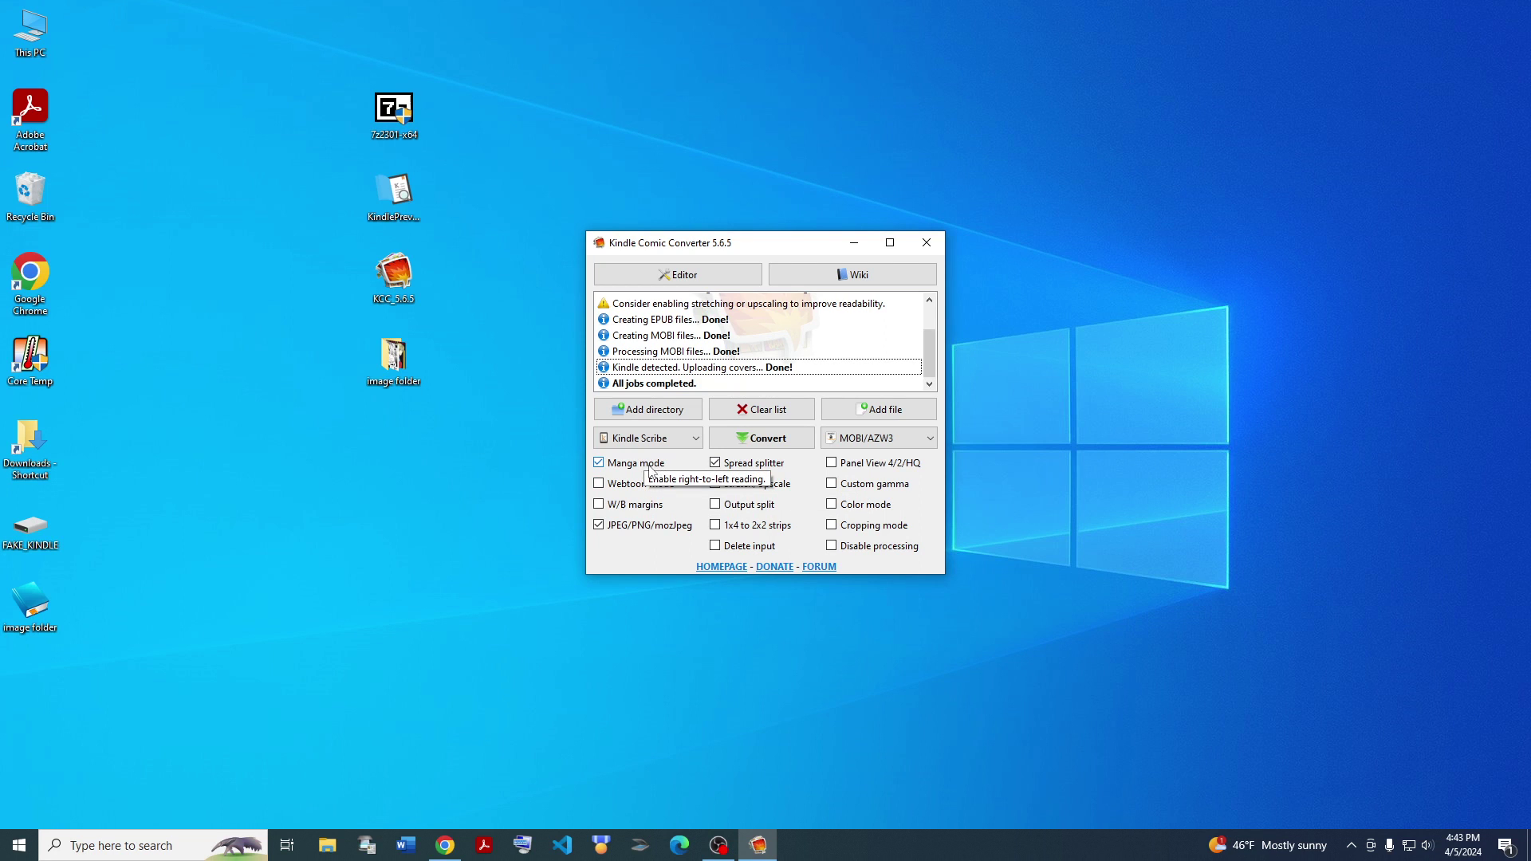
mouse_move(624, 513)
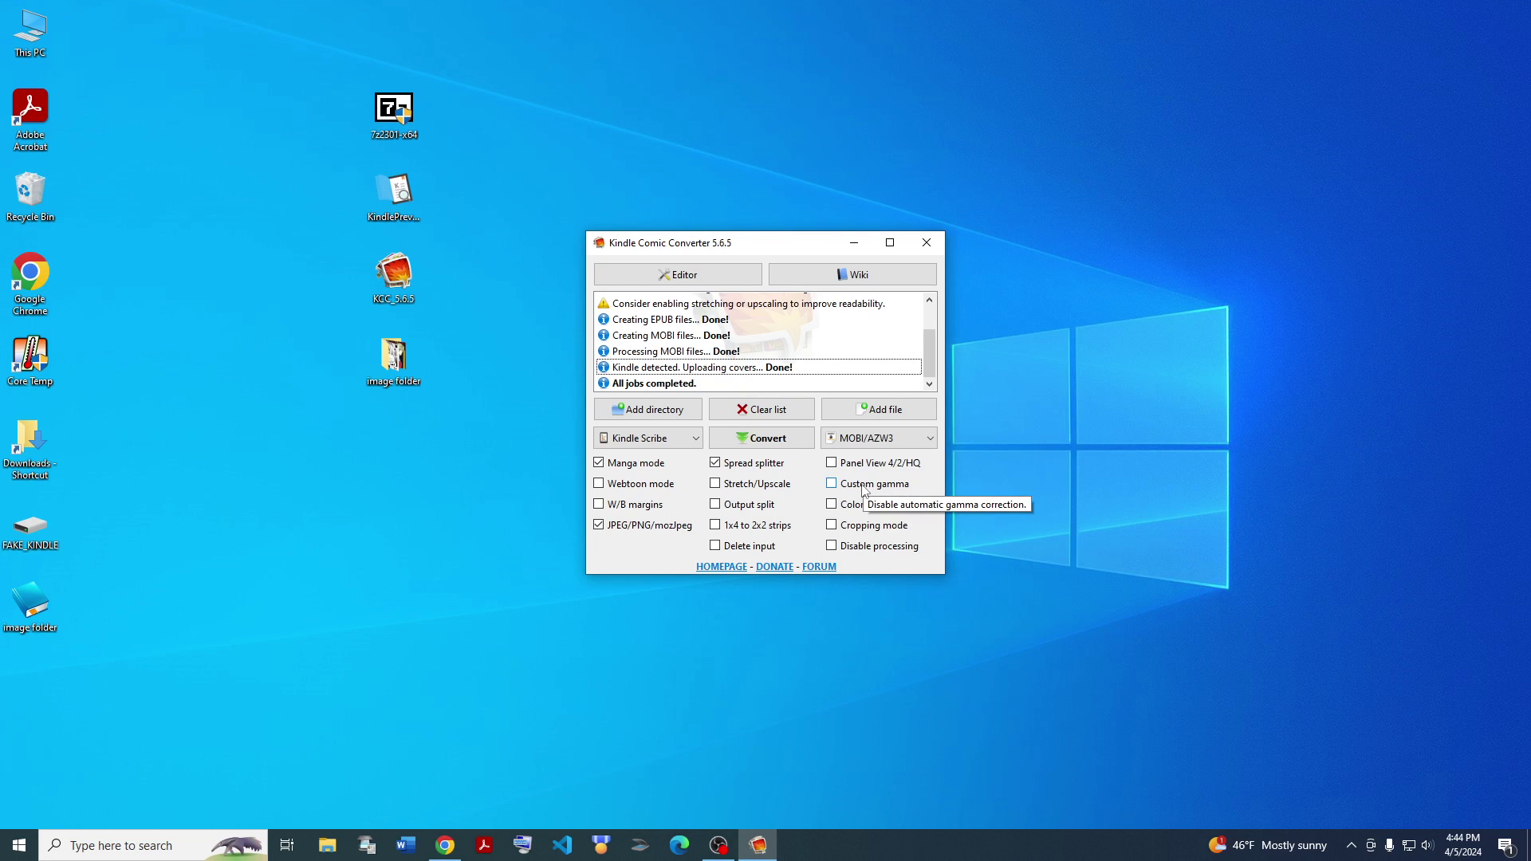
click(864, 489)
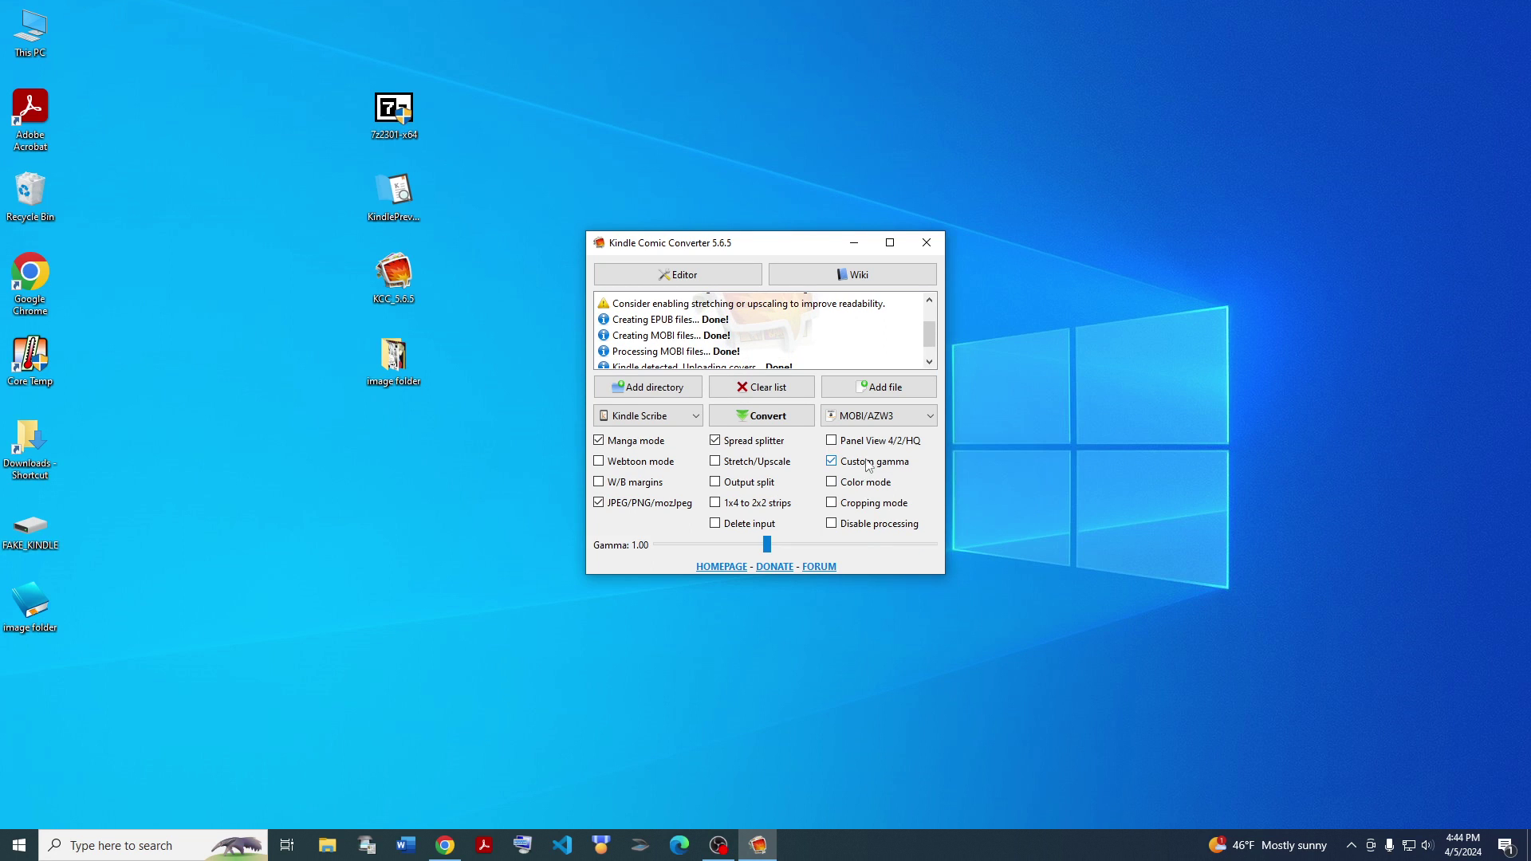
click(871, 469)
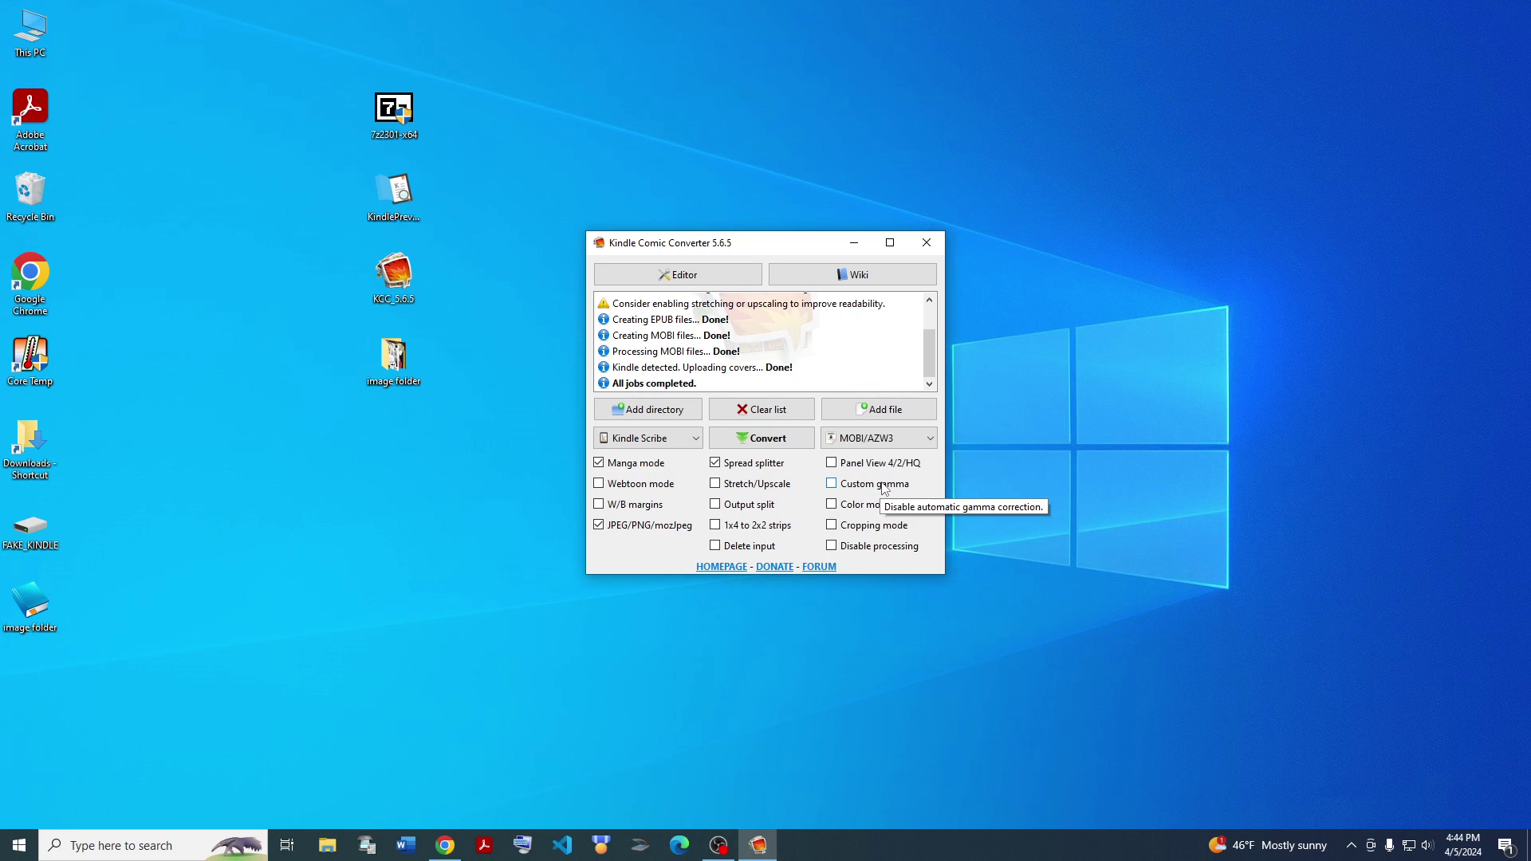
click(885, 486)
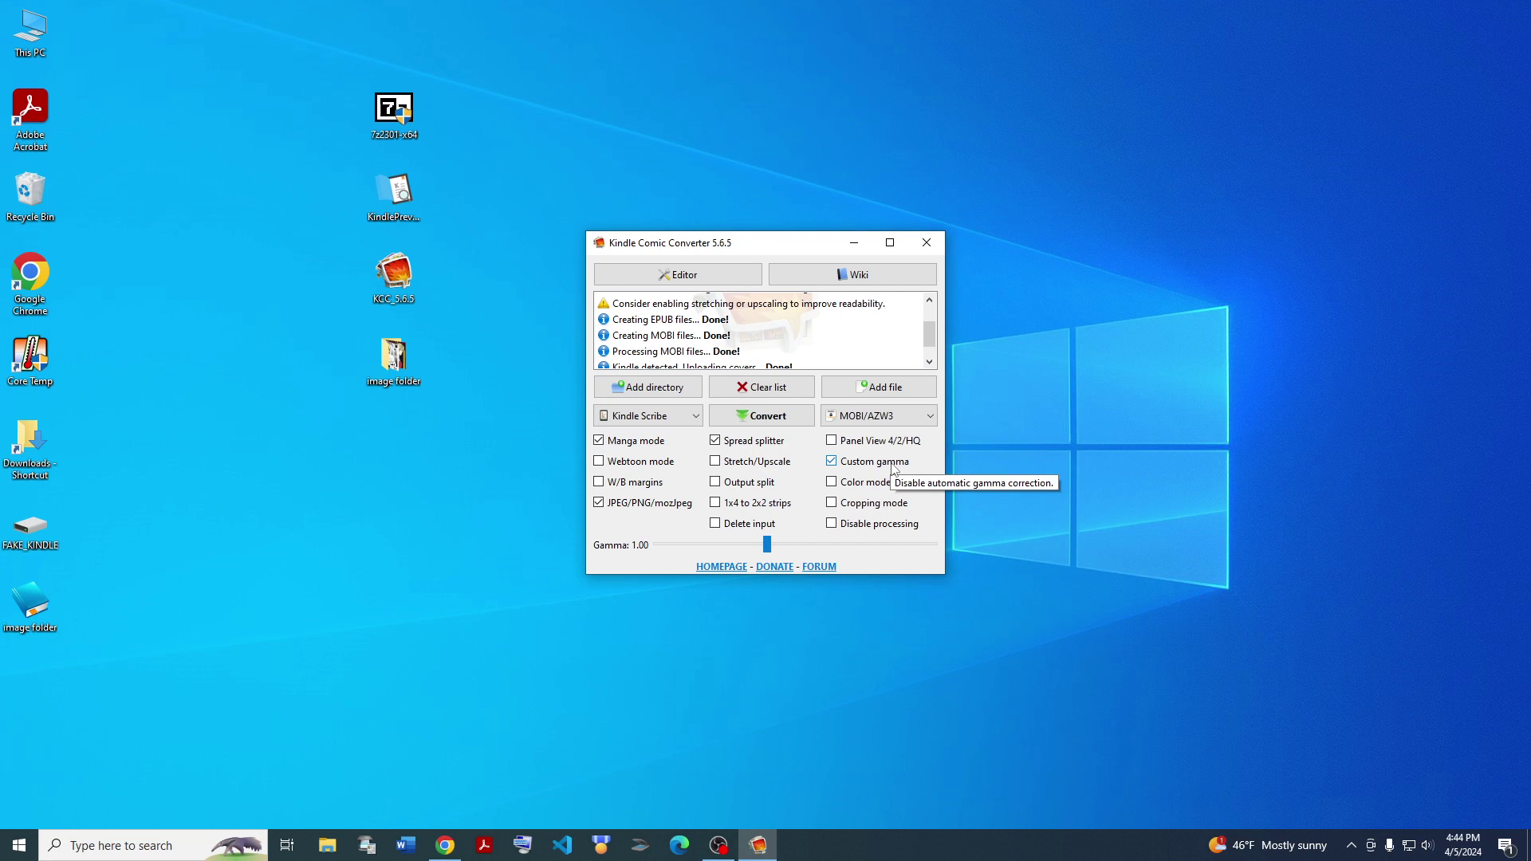
click(894, 467)
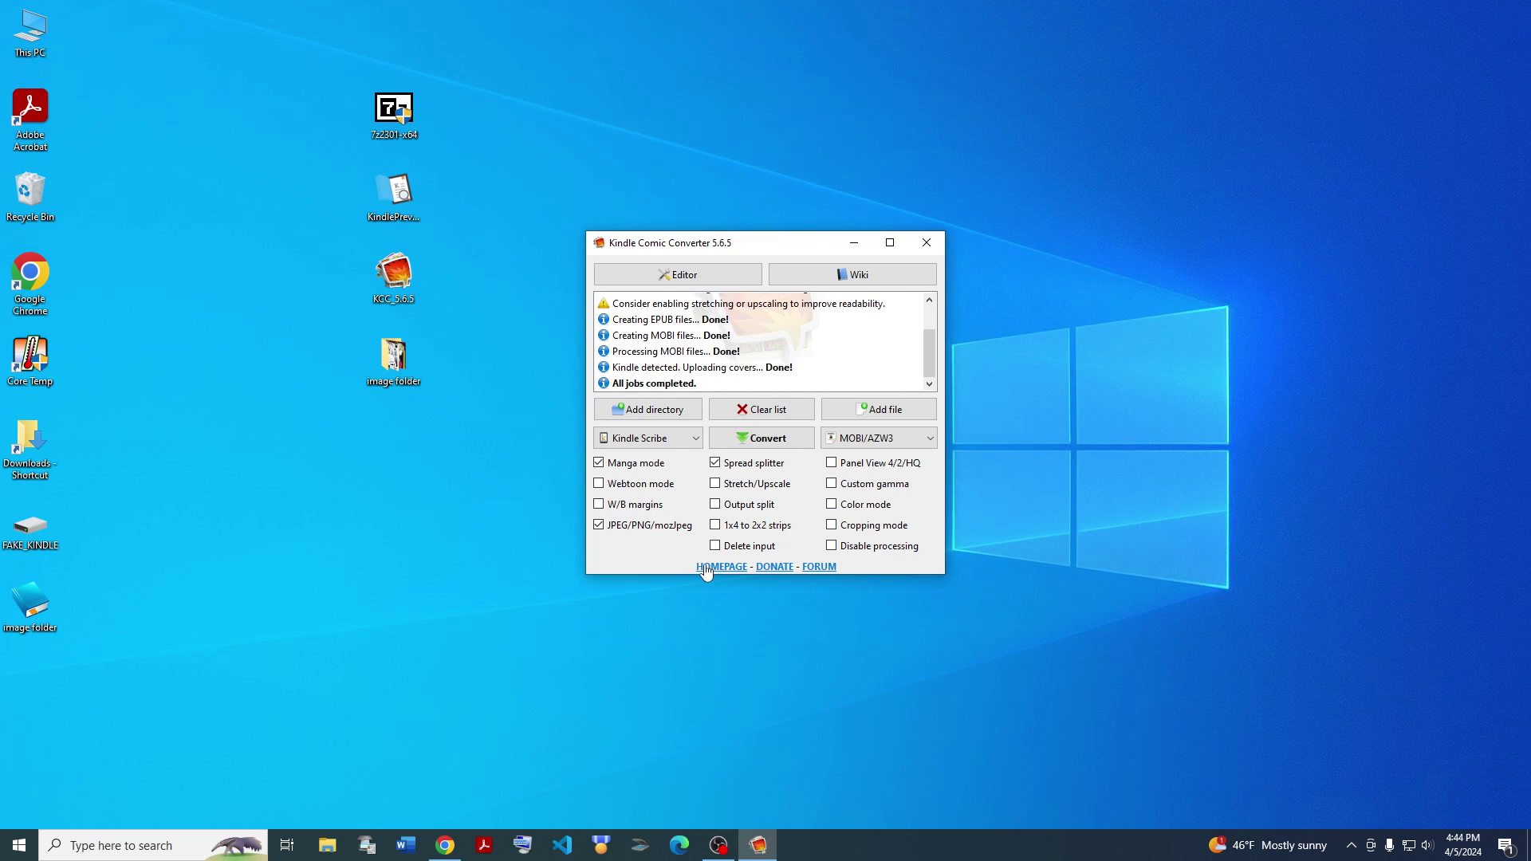
Switch between the browser's kcc README tab and Kindle Comic Converter
click(445, 846)
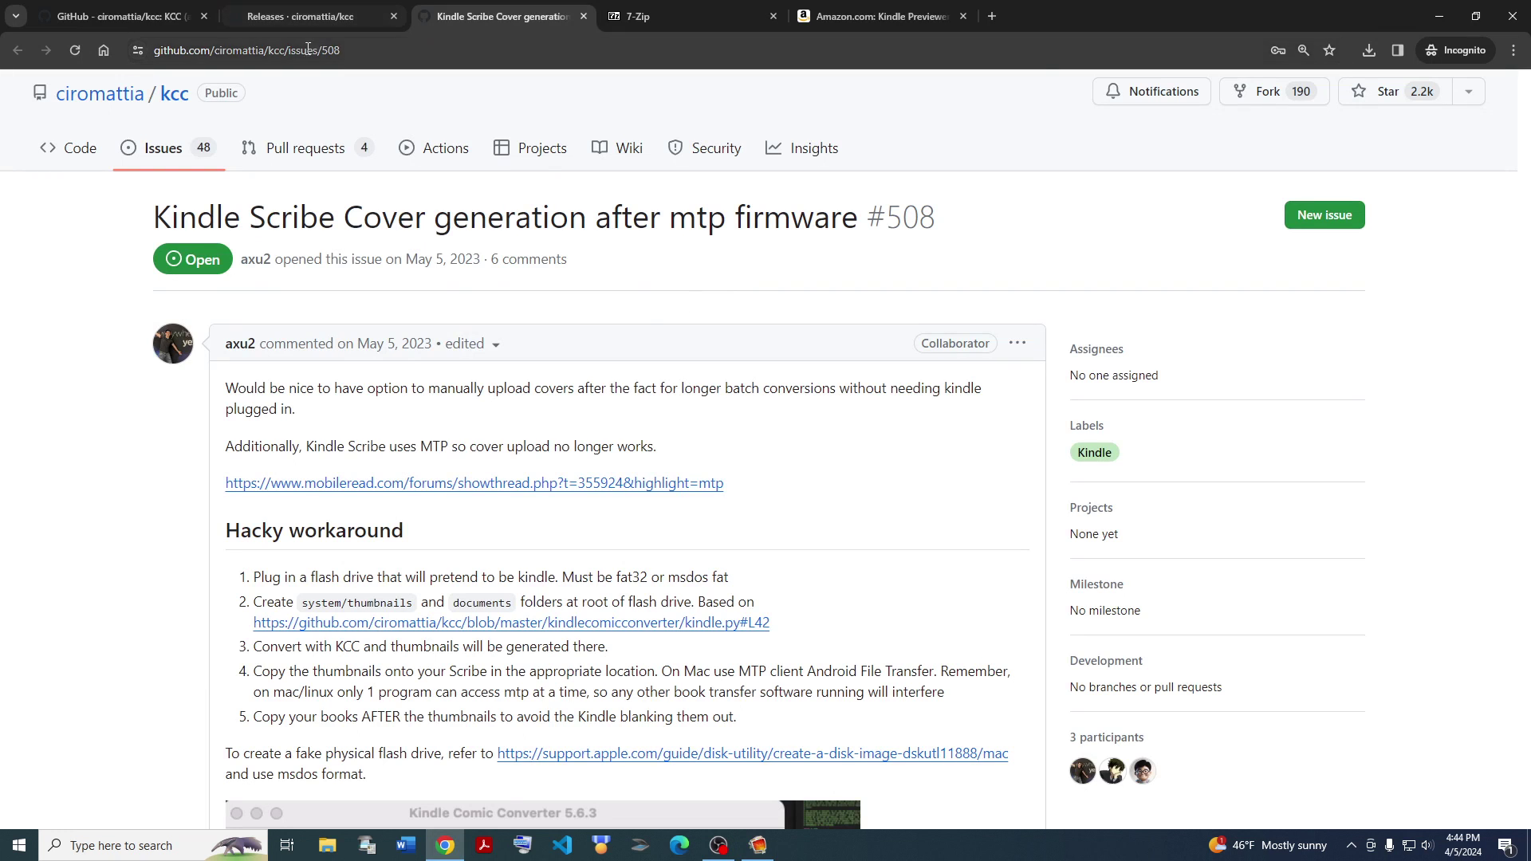
click(119, 16)
click(758, 846)
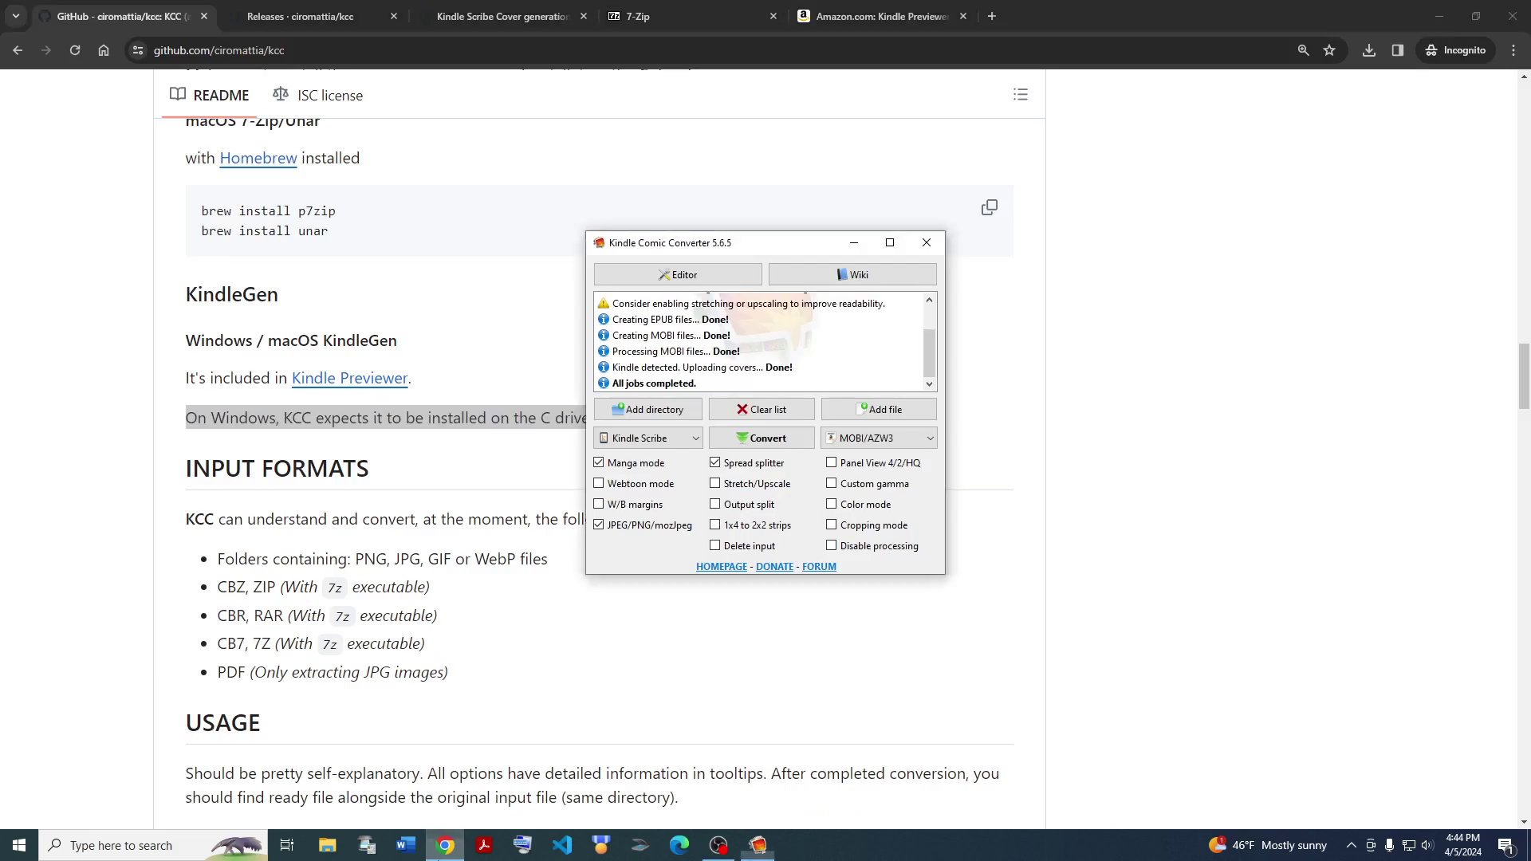
click(445, 846)
click(445, 845)
Browse the kcc repository's Issues list (48 open, 441 closed)
scroll(410, 315, up, 15)
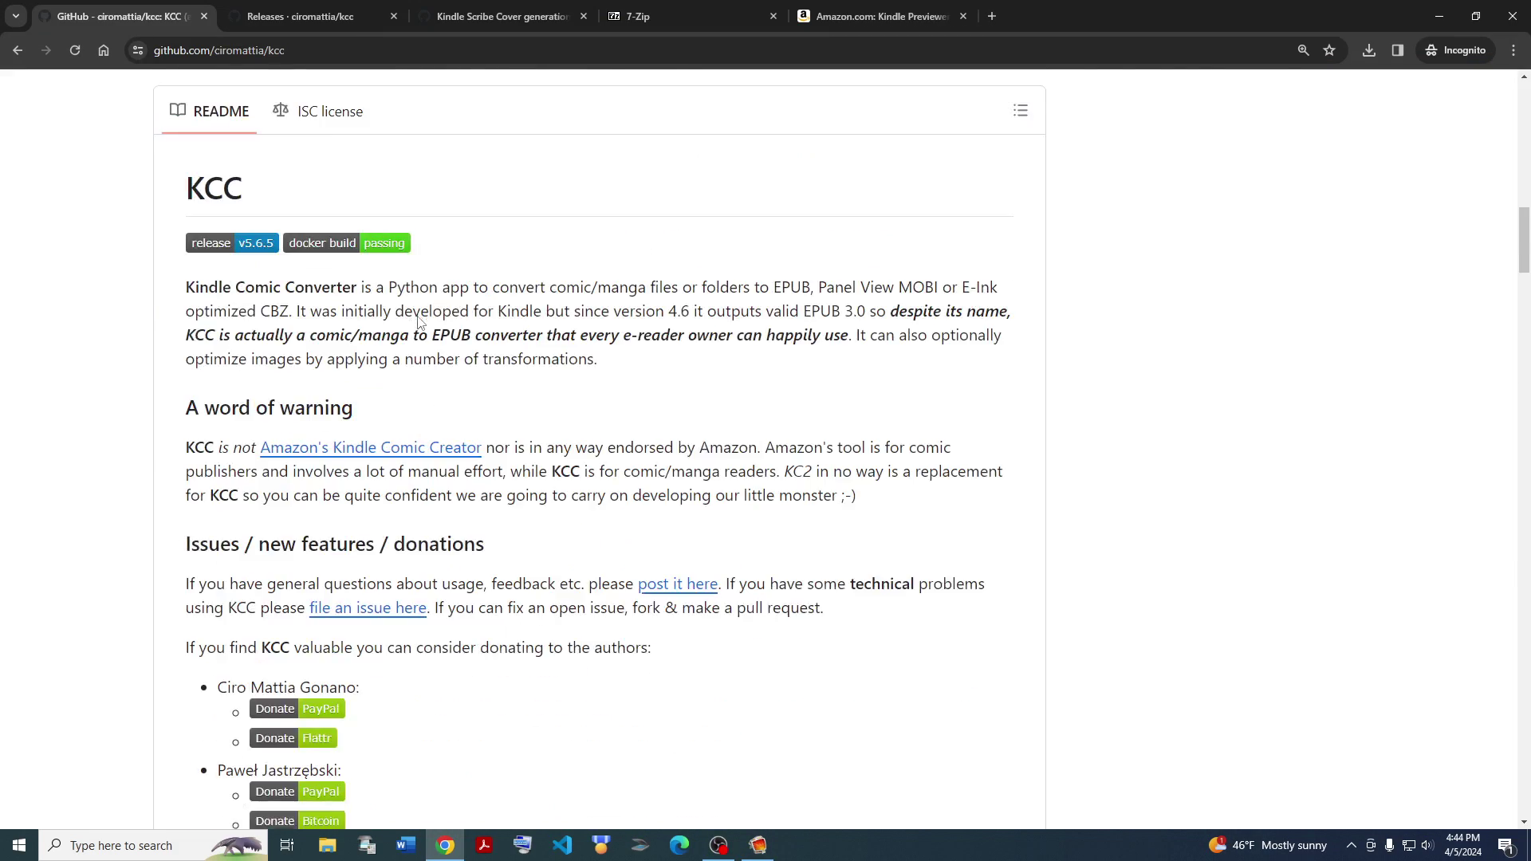
scroll(419, 319, up, 15)
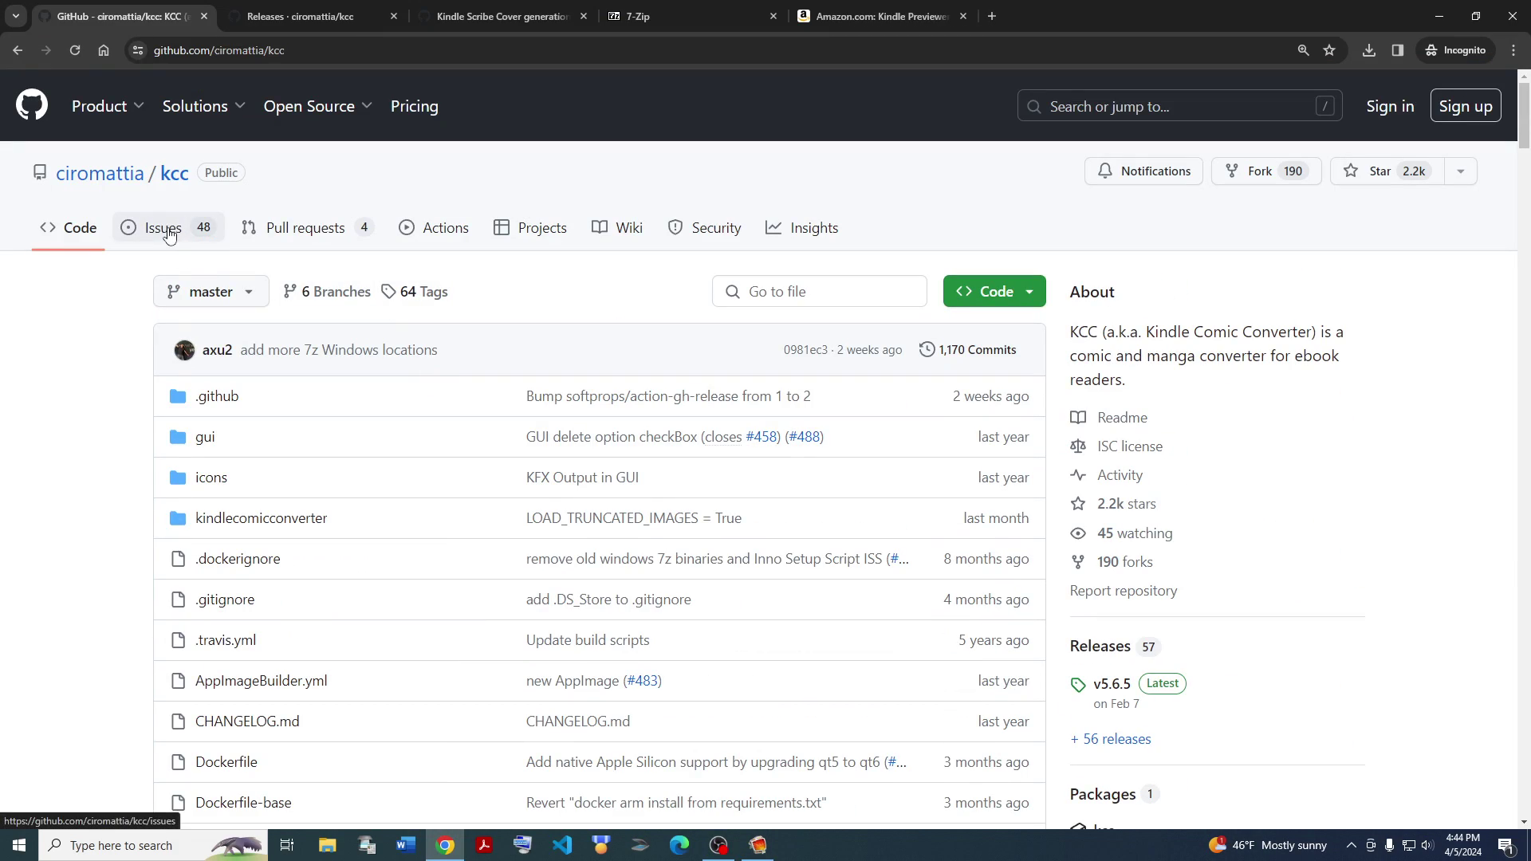
click(169, 233)
scroll(383, 510, down, 4)
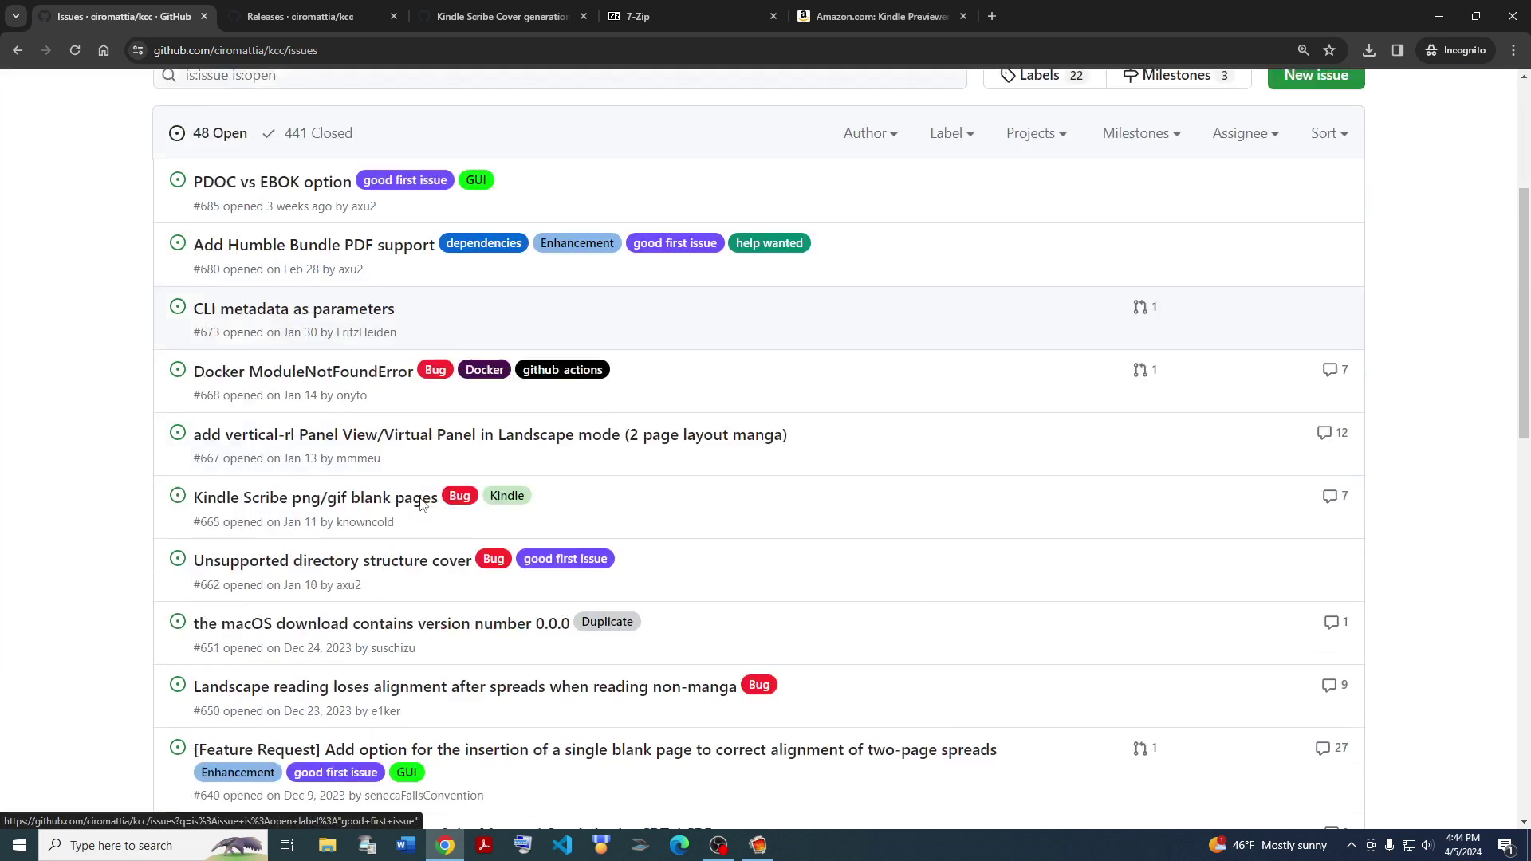
scroll(422, 505, down, 14)
scroll(418, 546, up, 8)
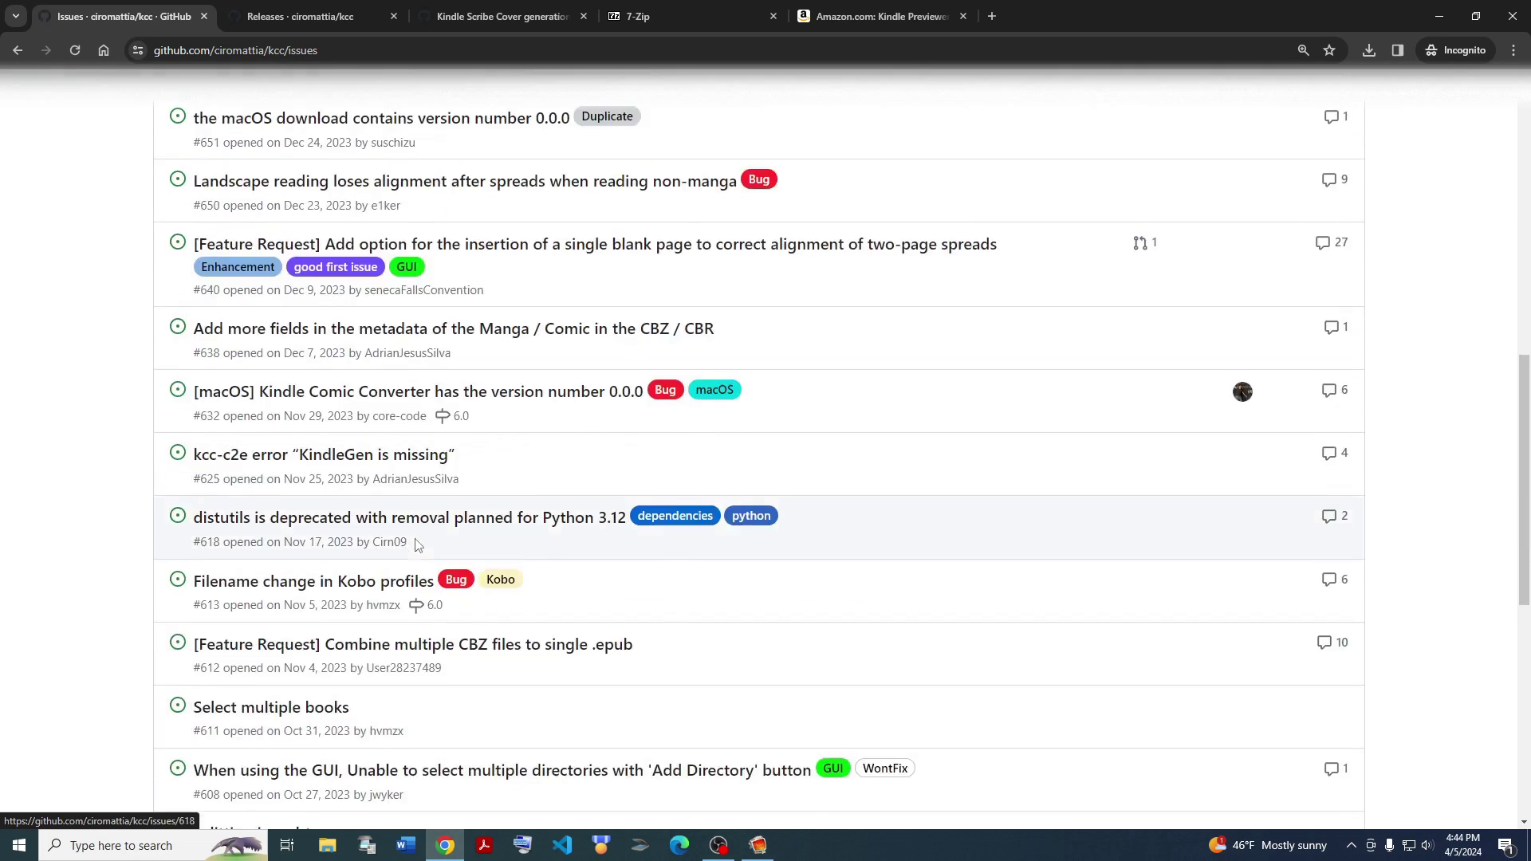
scroll(418, 545, up, 12)
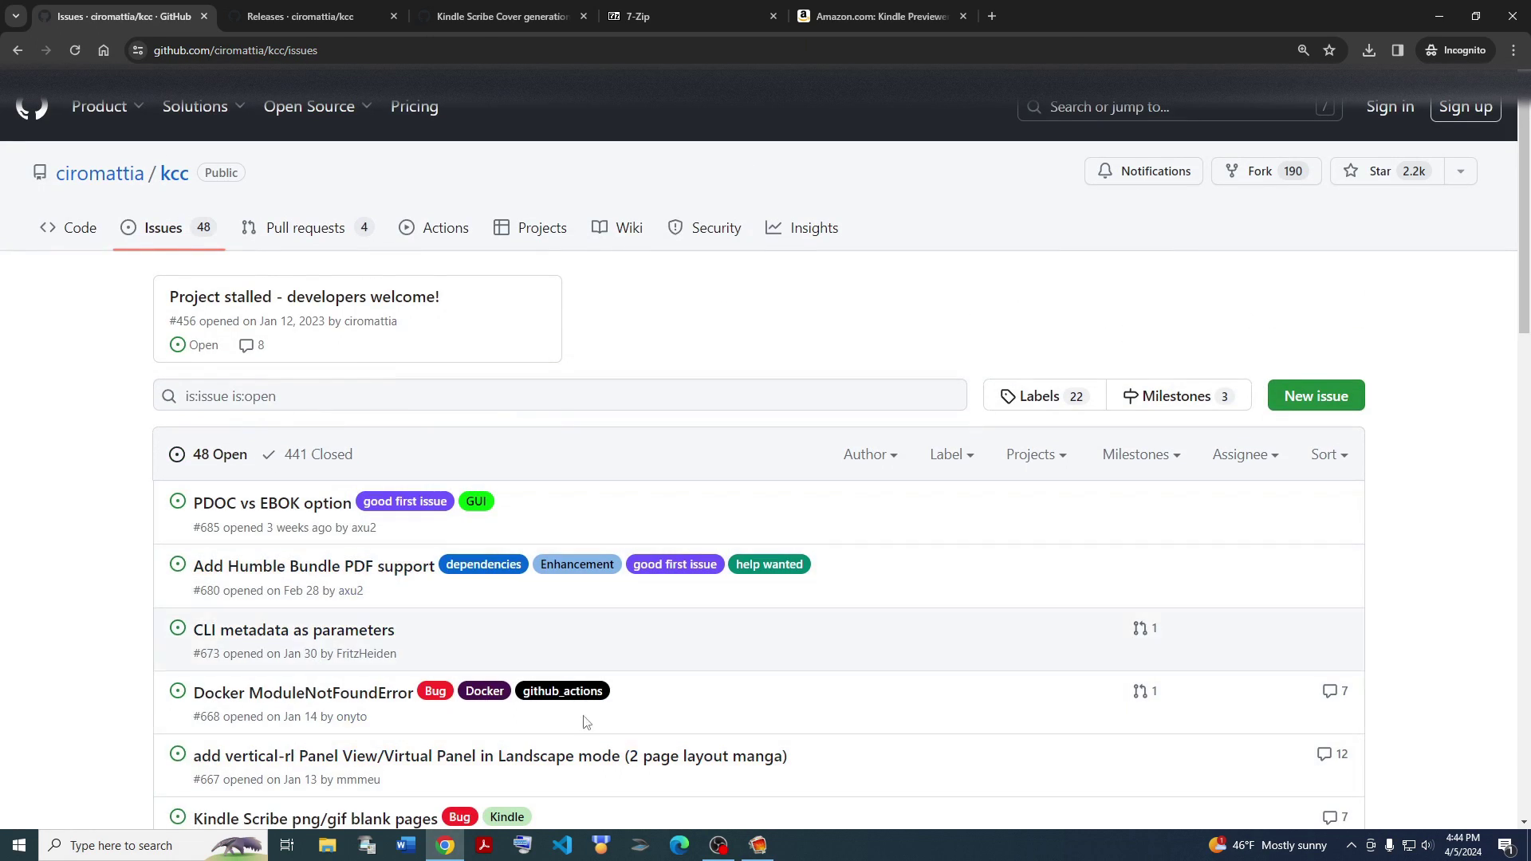
Copy KCC's FORUM link address and open a new blank Incognito tab
click(760, 852)
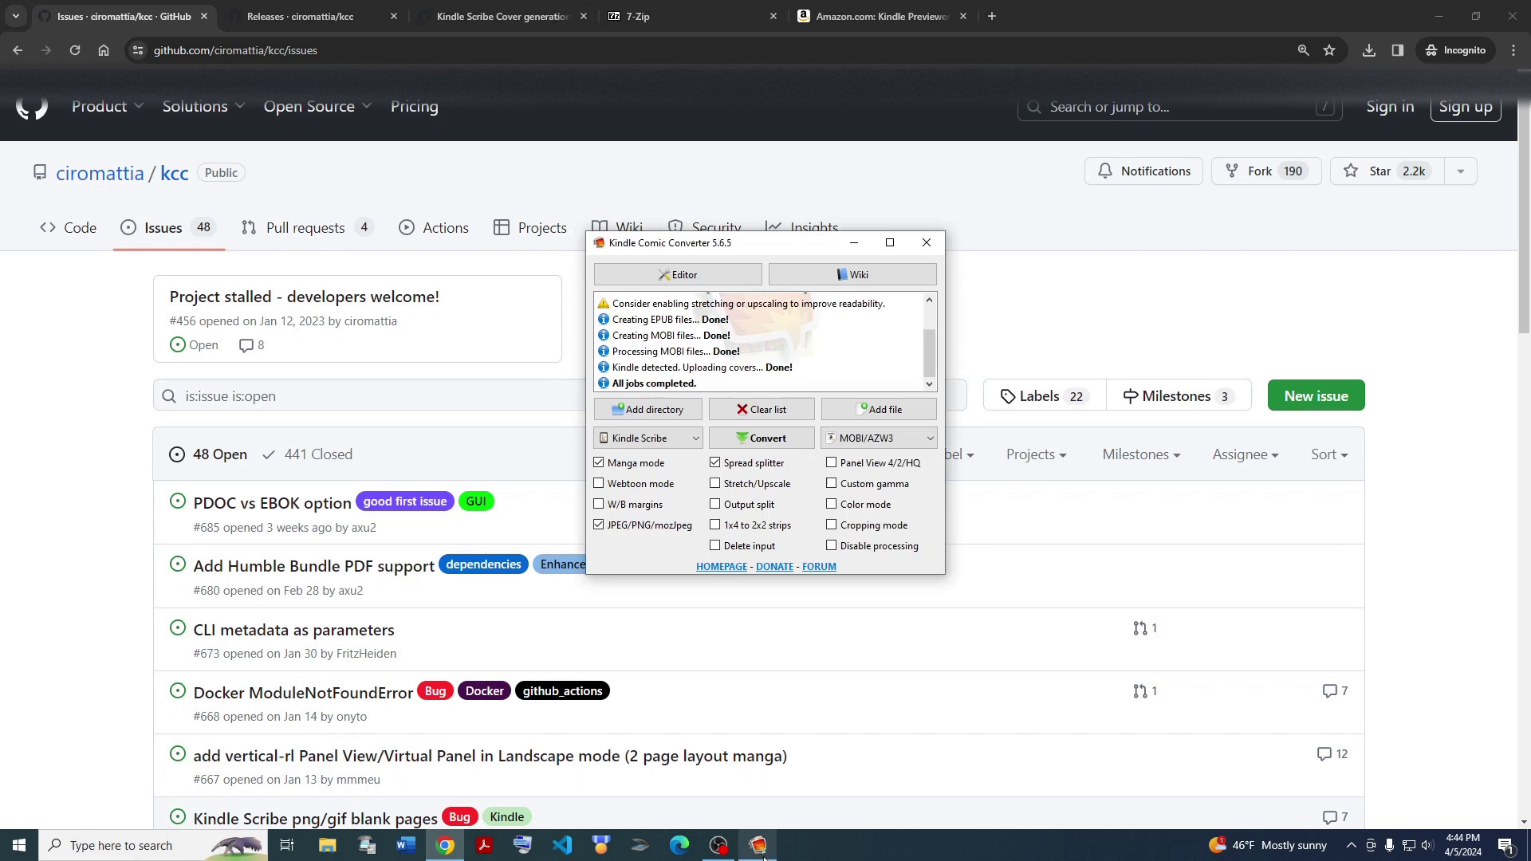
right_click(820, 572)
click(835, 579)
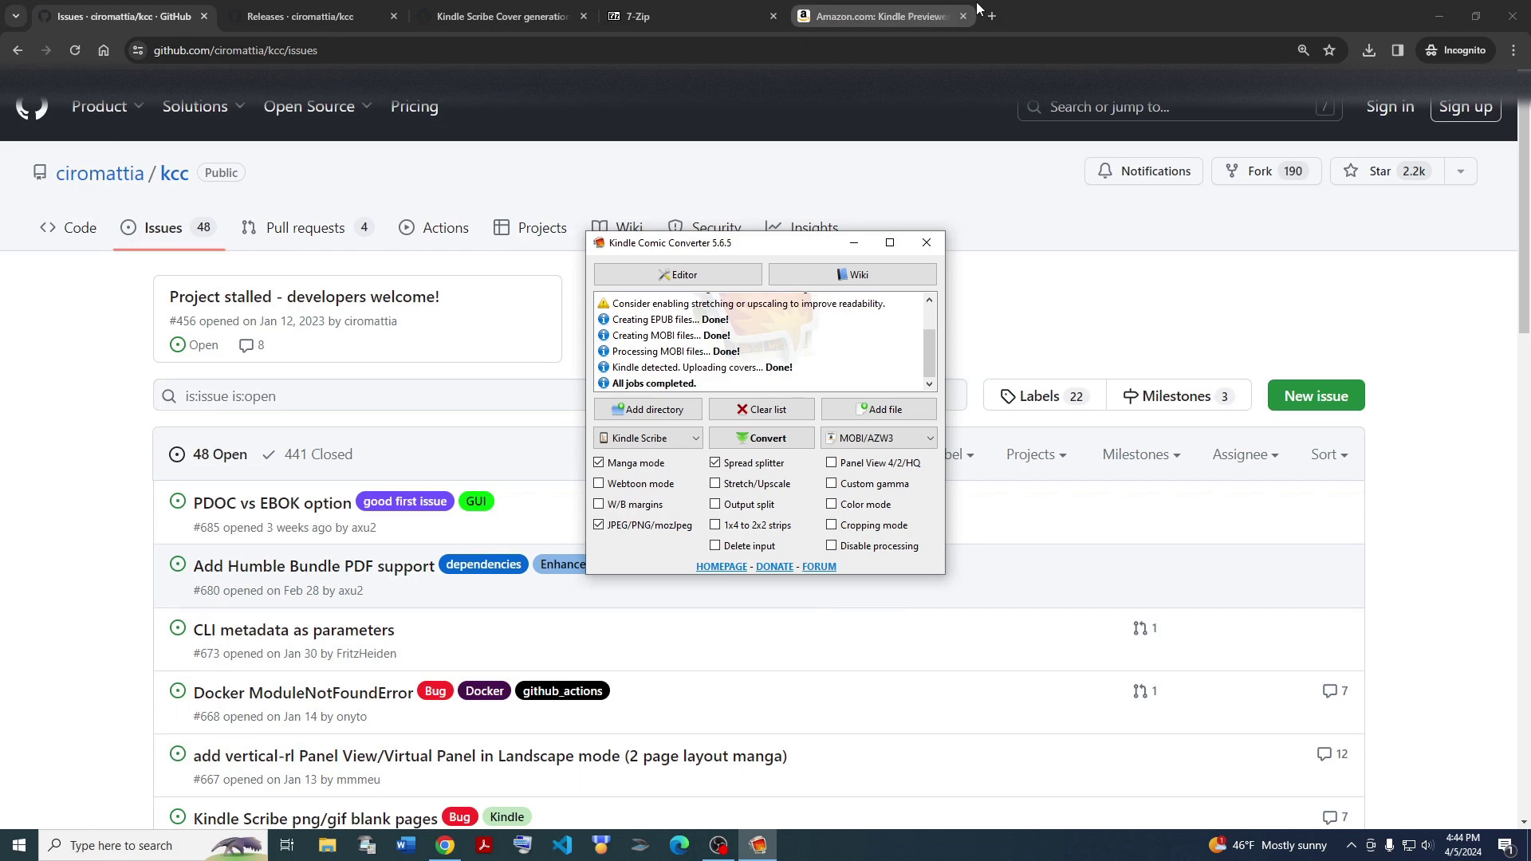
click(993, 16)
Paste-and-go the copied MobileRead link, skim the KCC forum thread, then minimize Chrome to reveal the converter
right_click(946, 48)
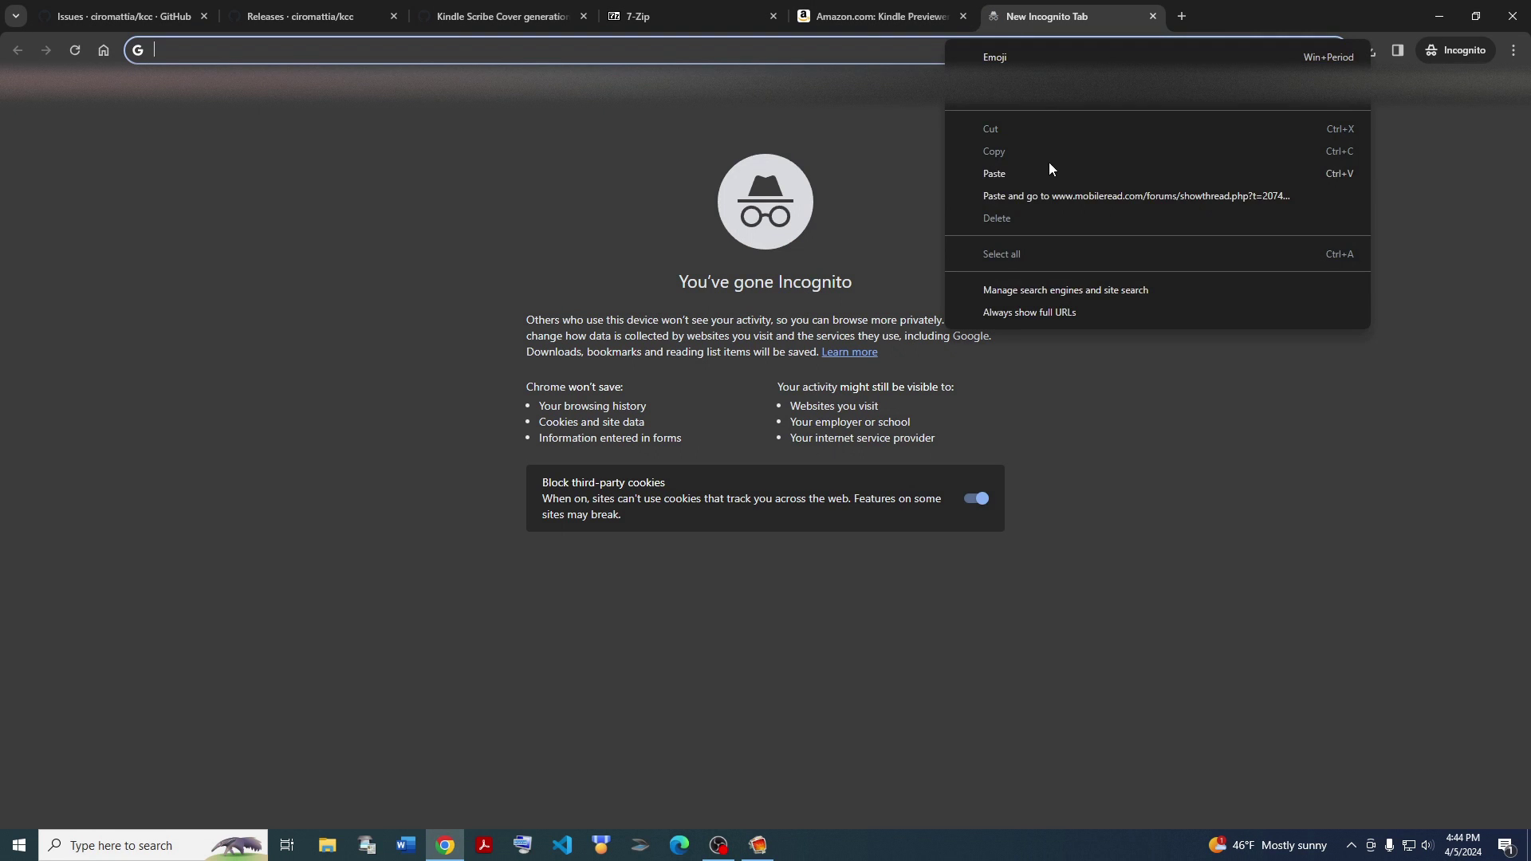
click(1045, 196)
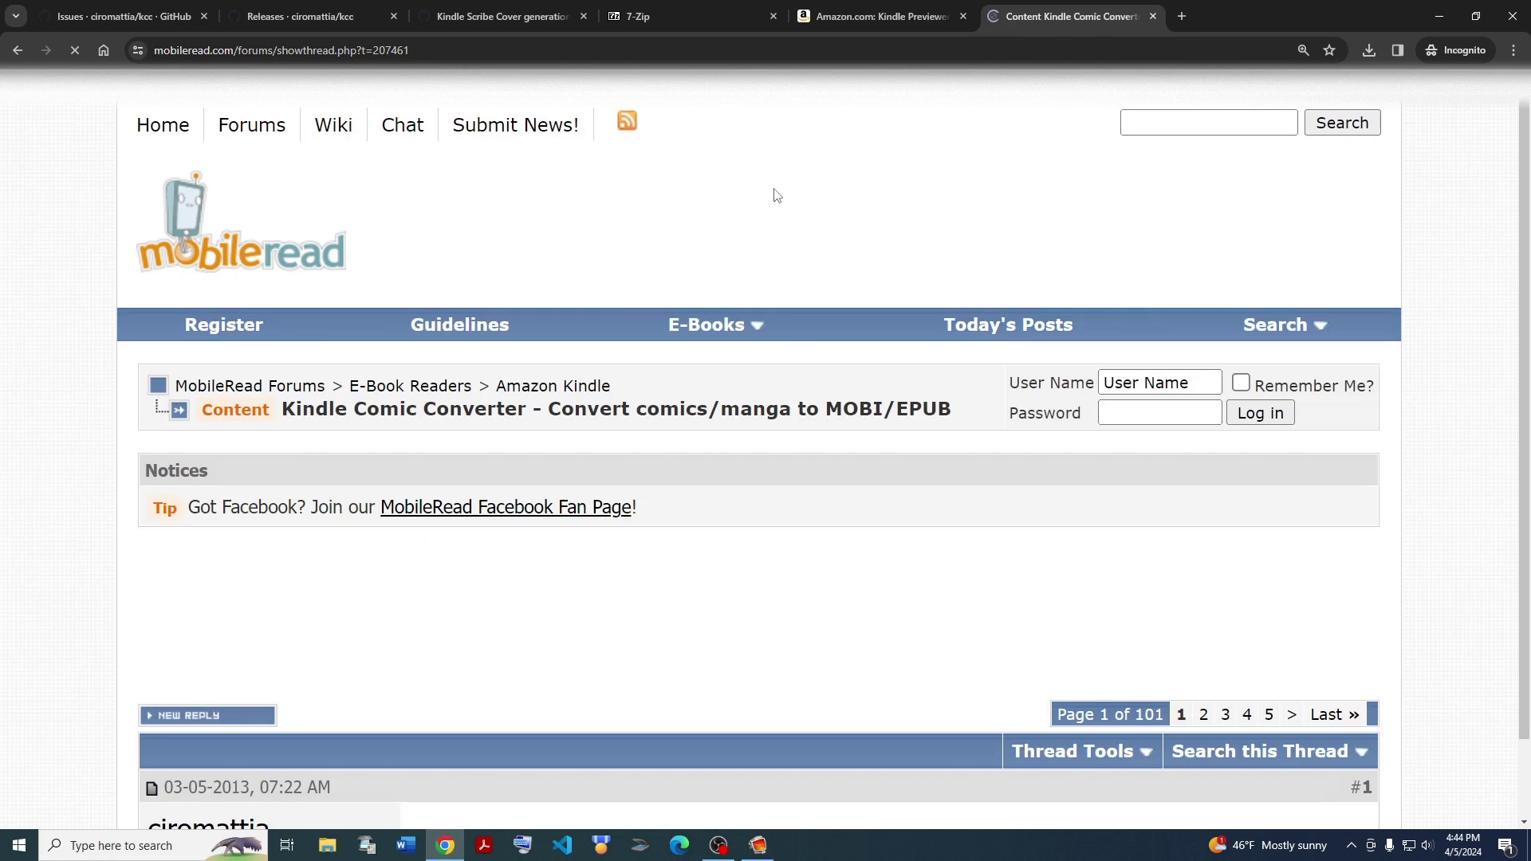
scroll(646, 423, down, 15)
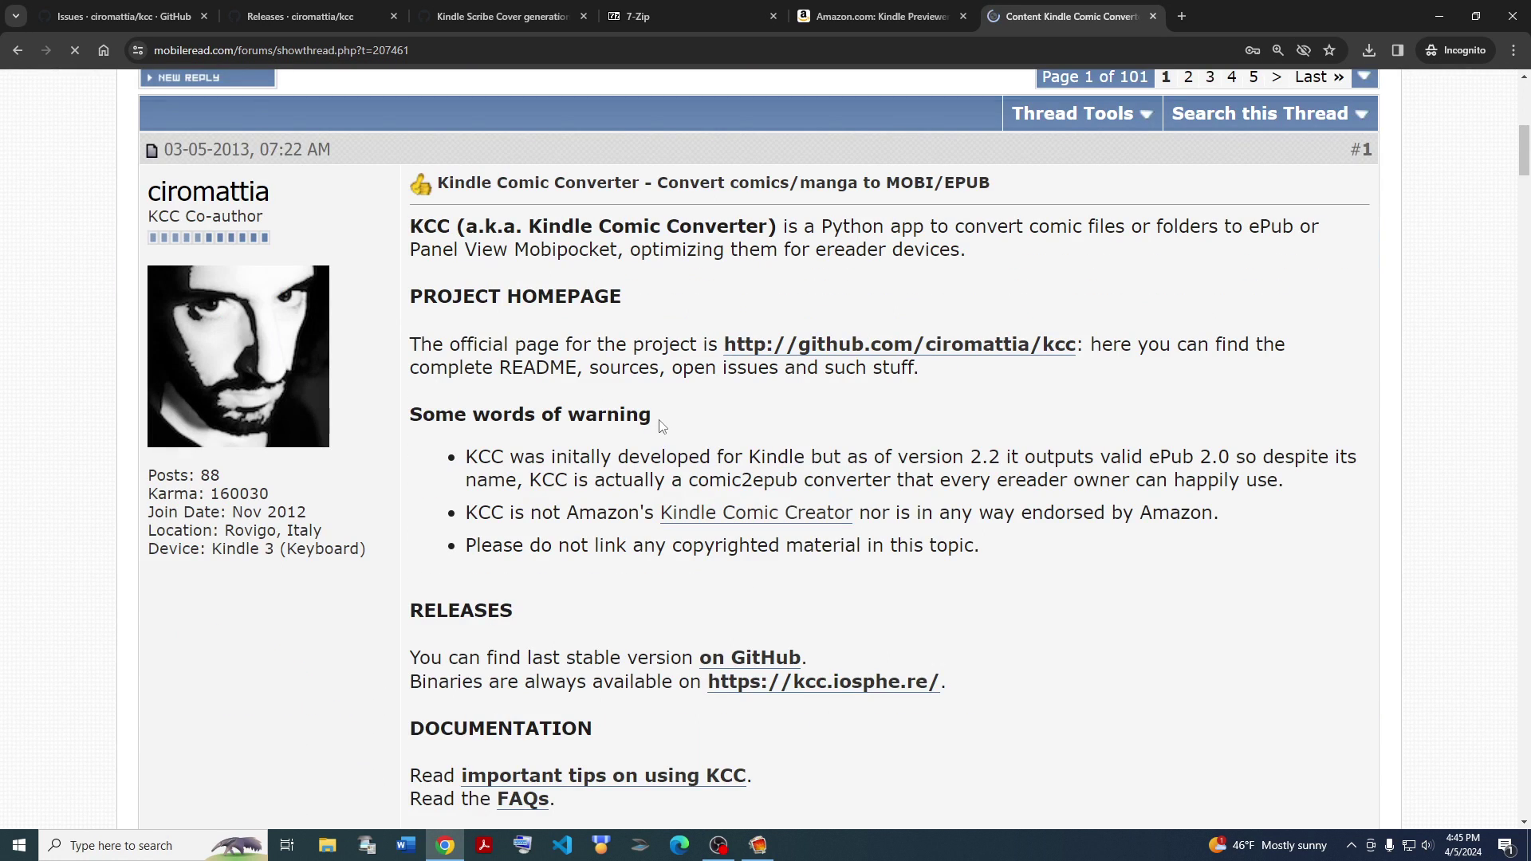
click(1443, 16)
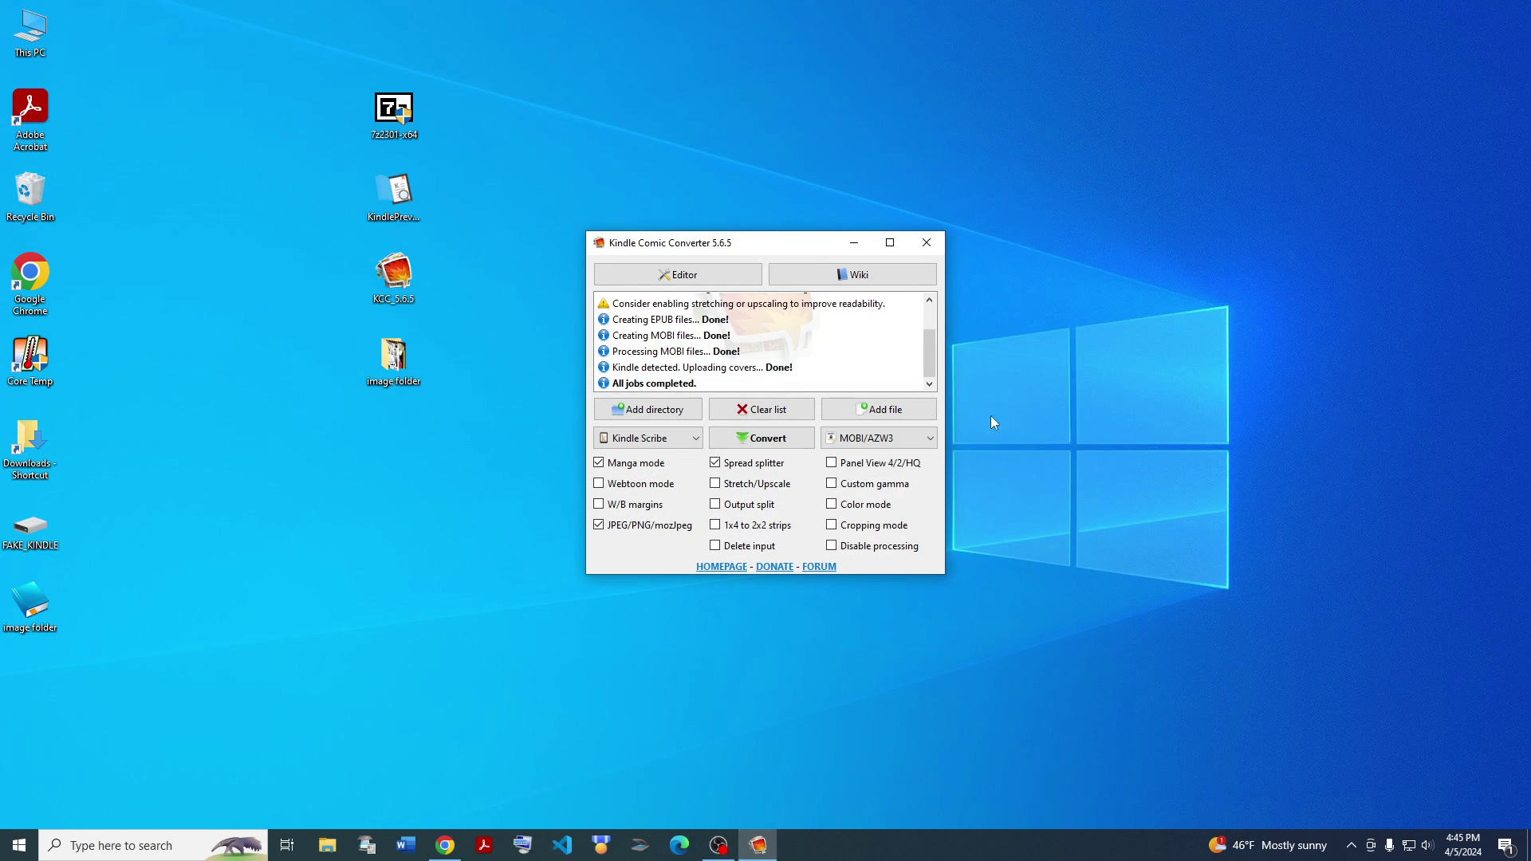
click(445, 846)
click(174, 16)
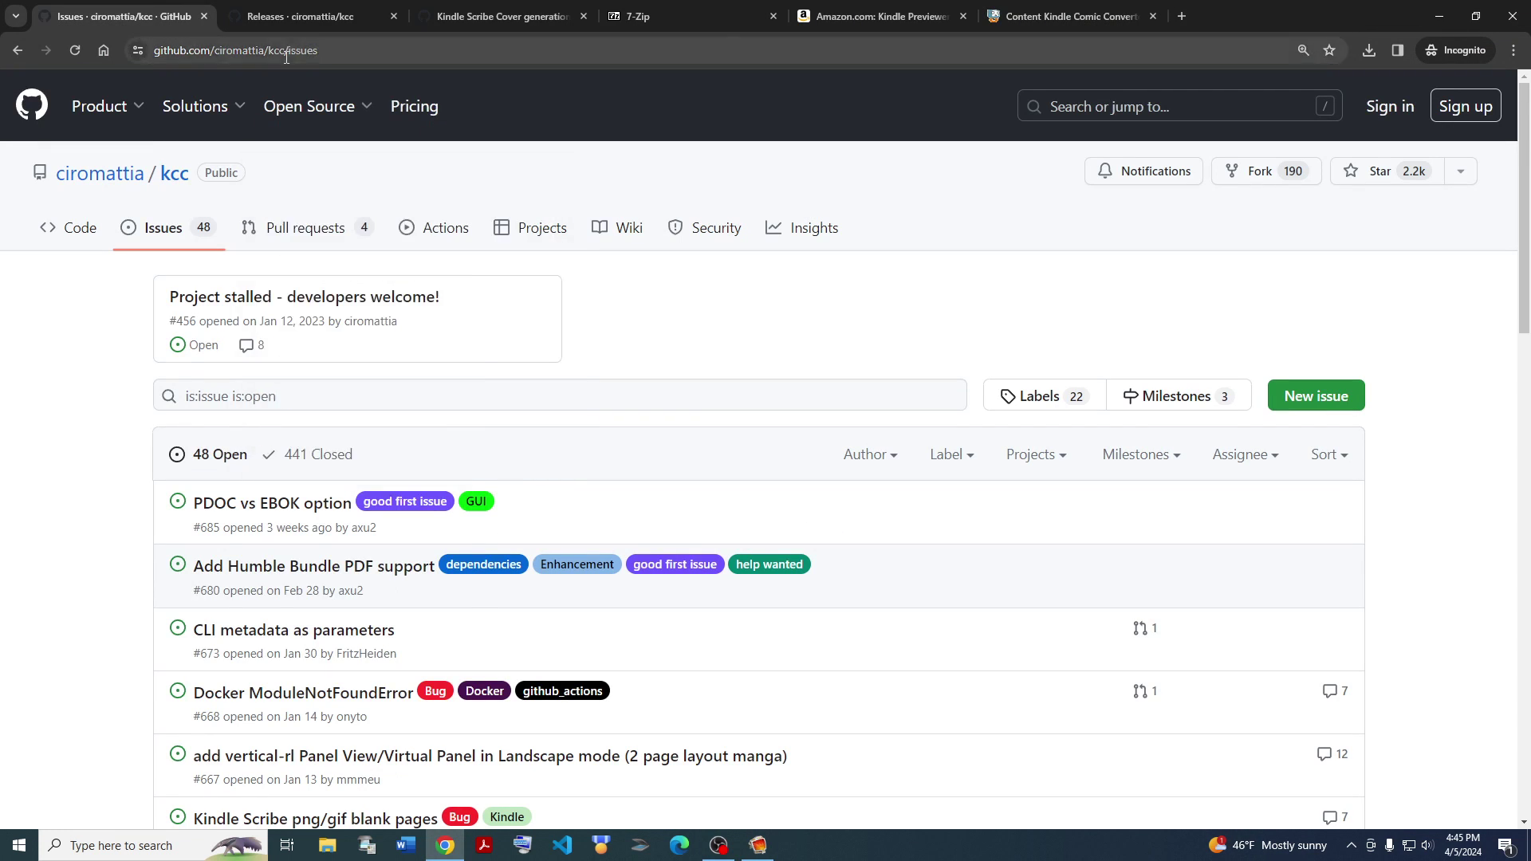
click(183, 178)
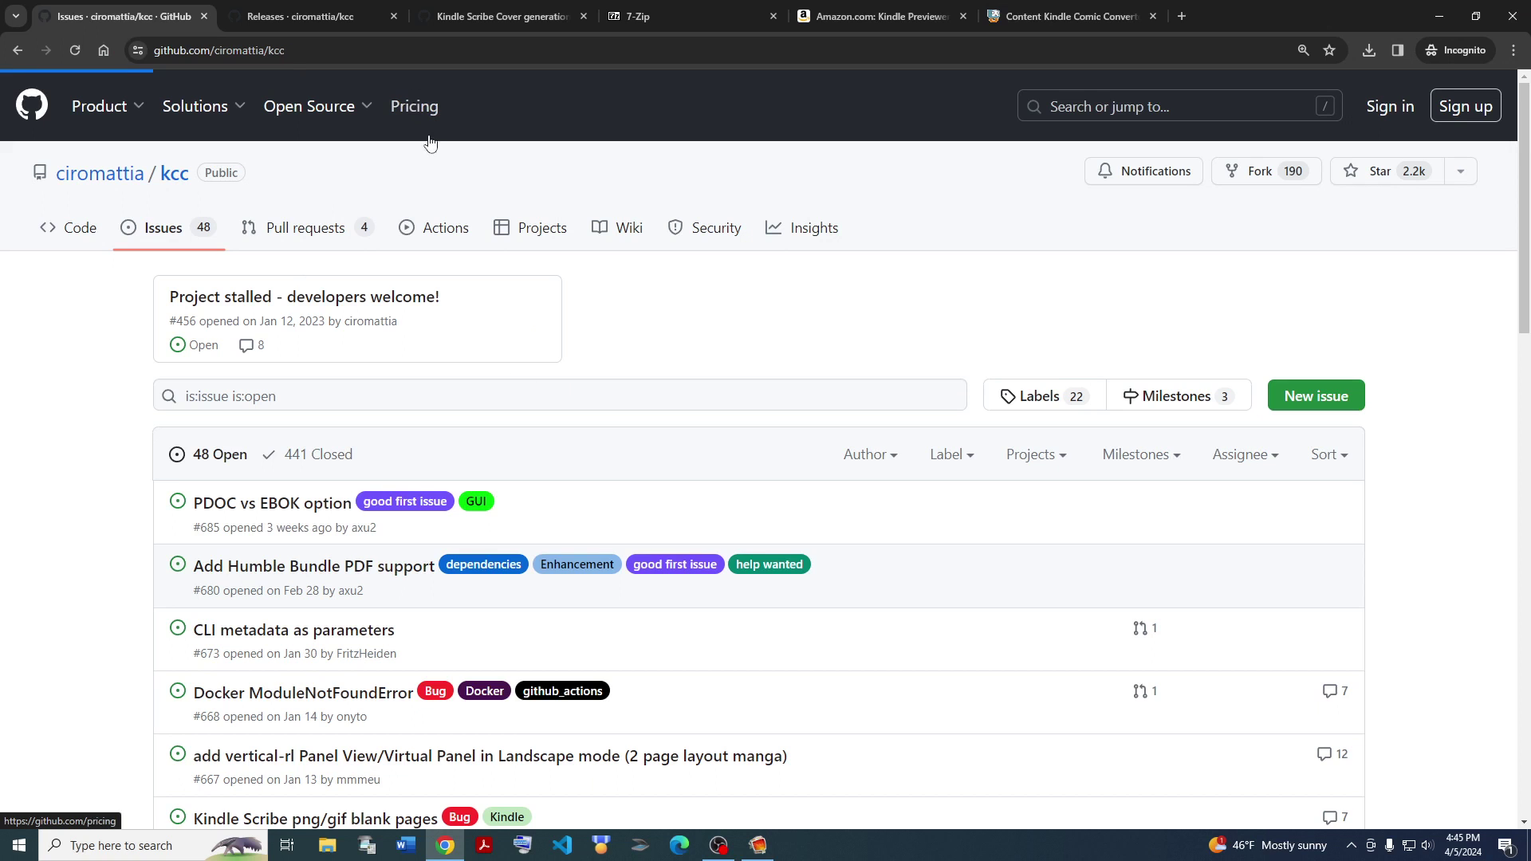
scroll(555, 468, down, 7)
scroll(550, 462, down, 10)
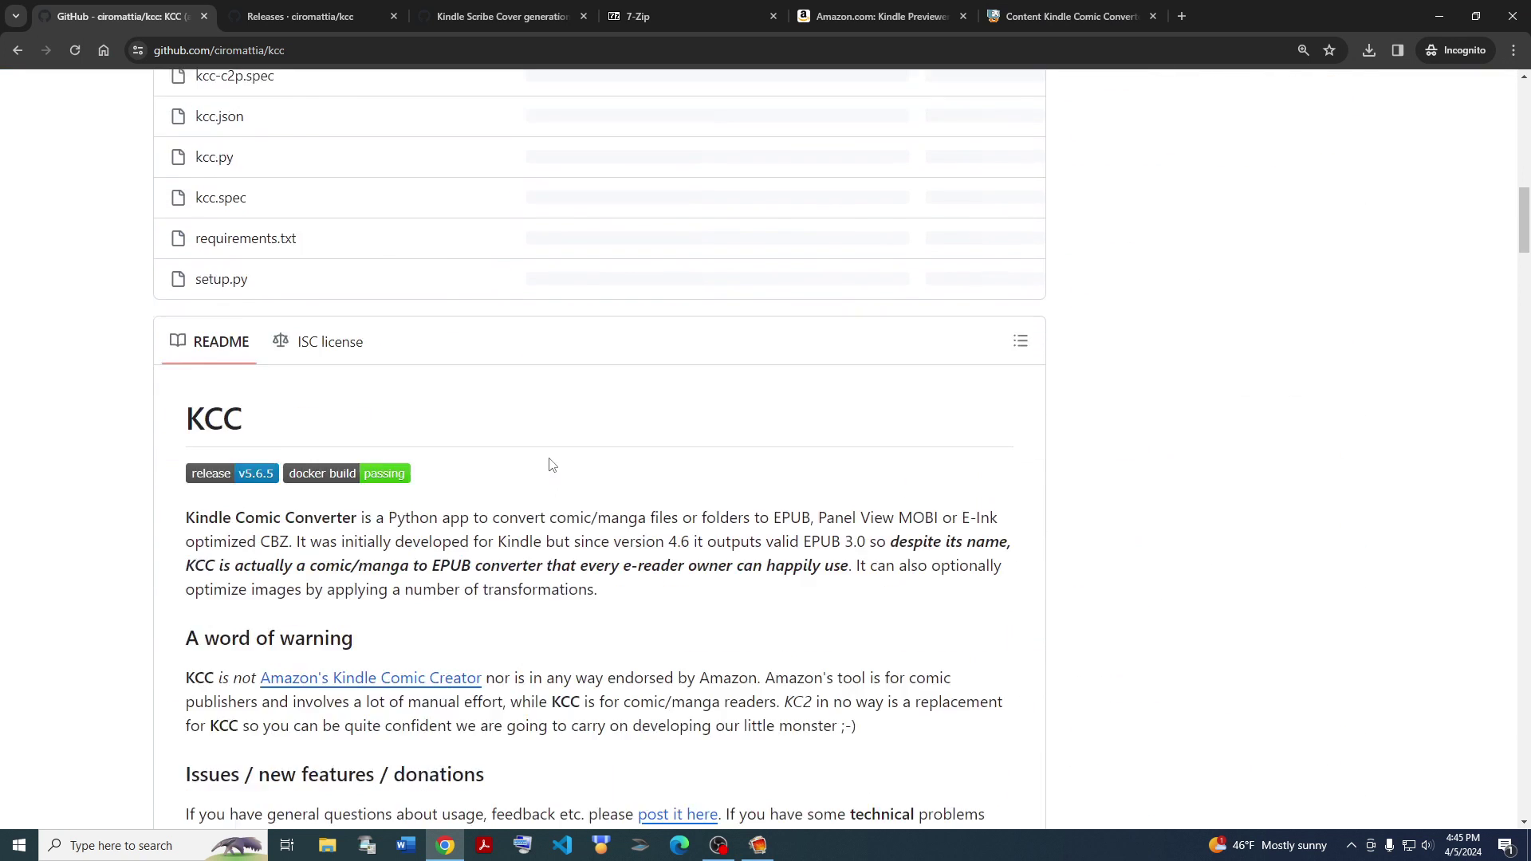
drag(361, 666, 177, 424)
click(471, 513)
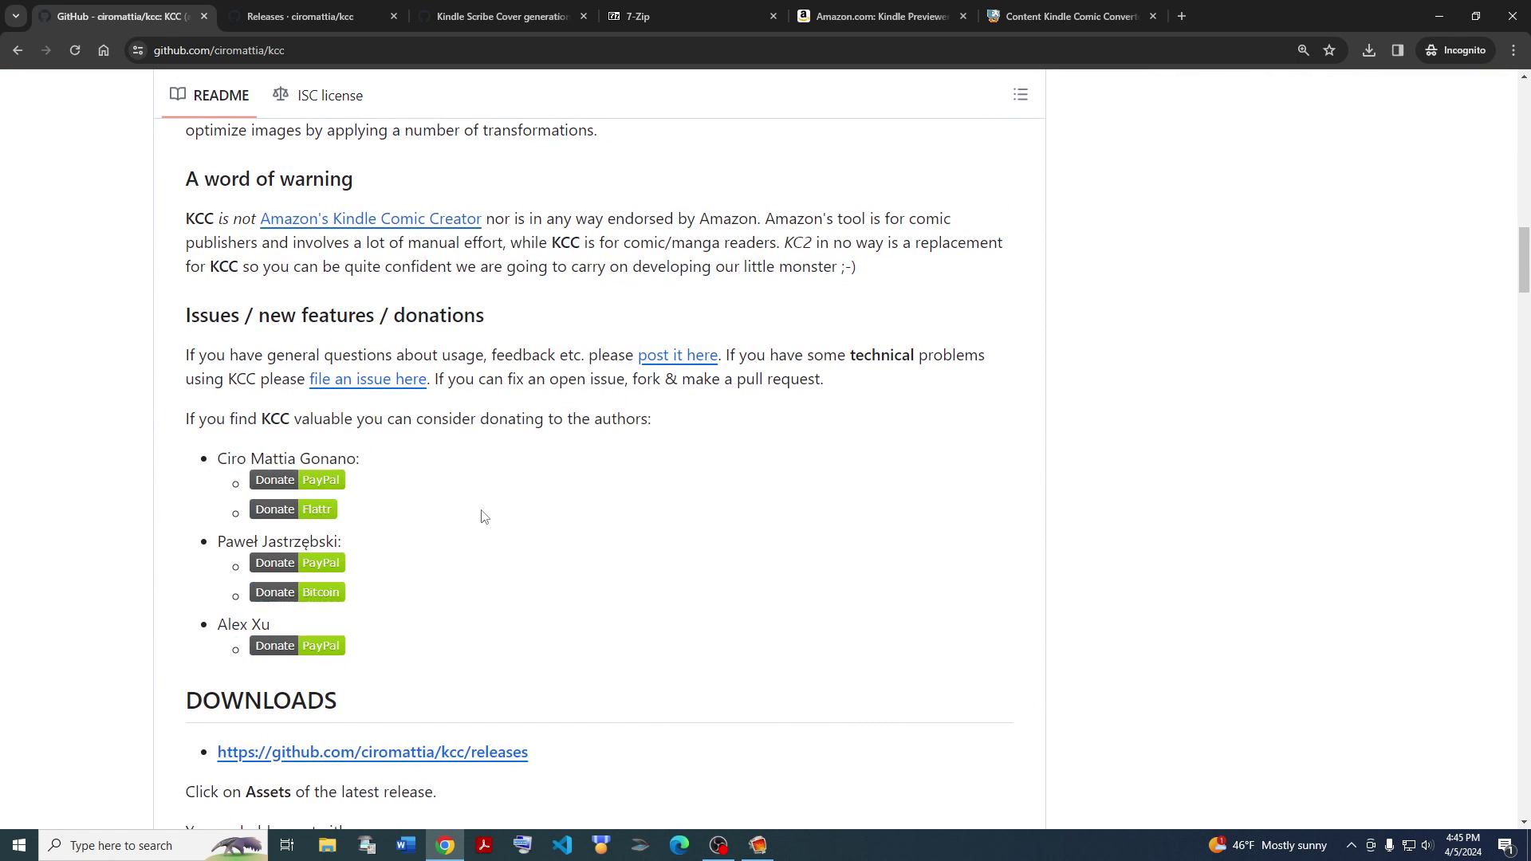
scroll(622, 678, up, 4)
scroll(638, 690, up, 12)
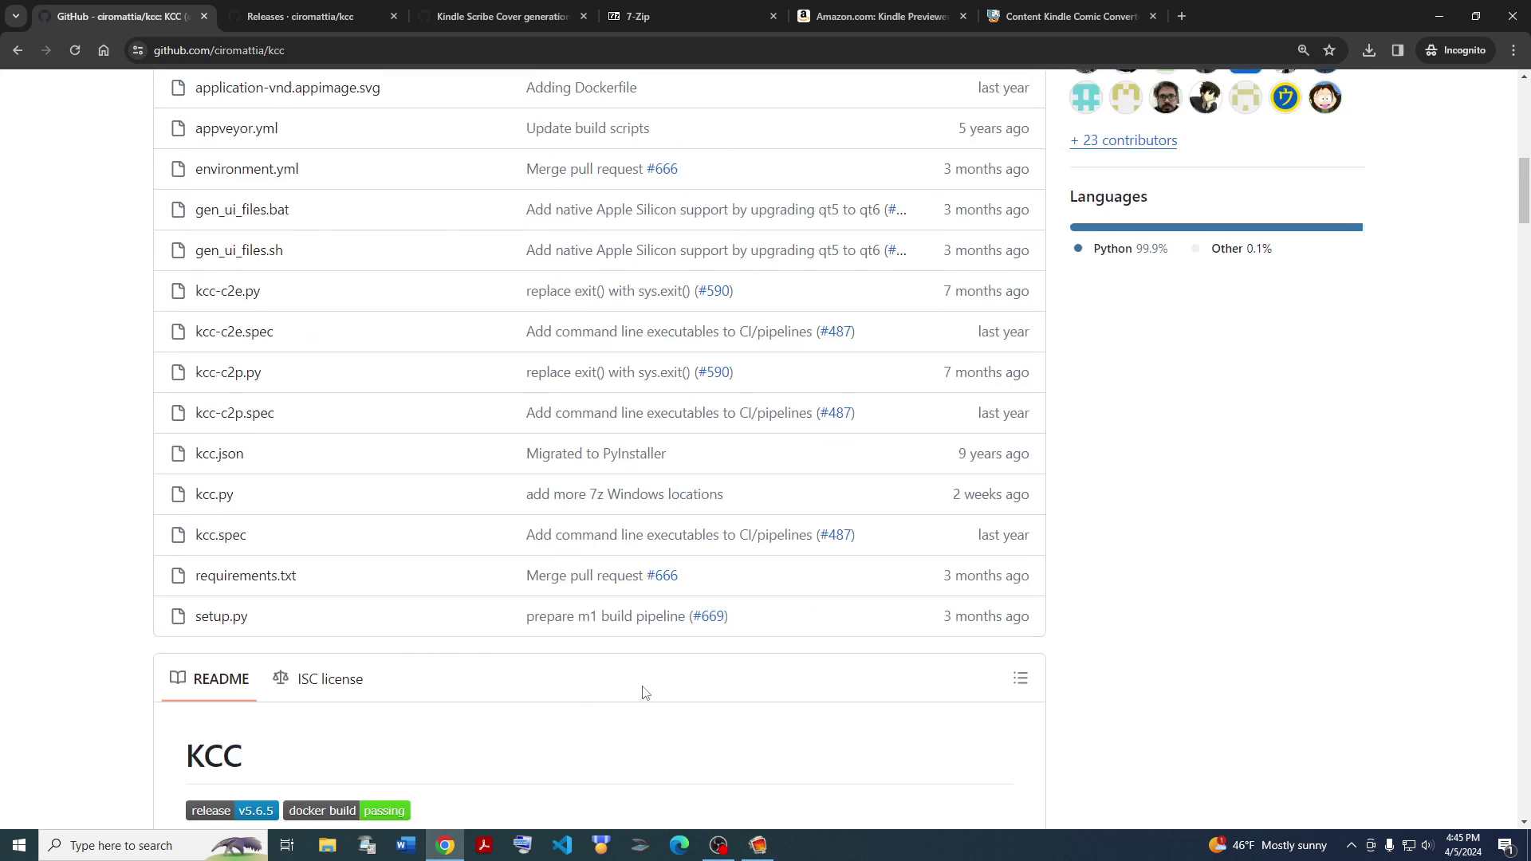
click(1441, 16)
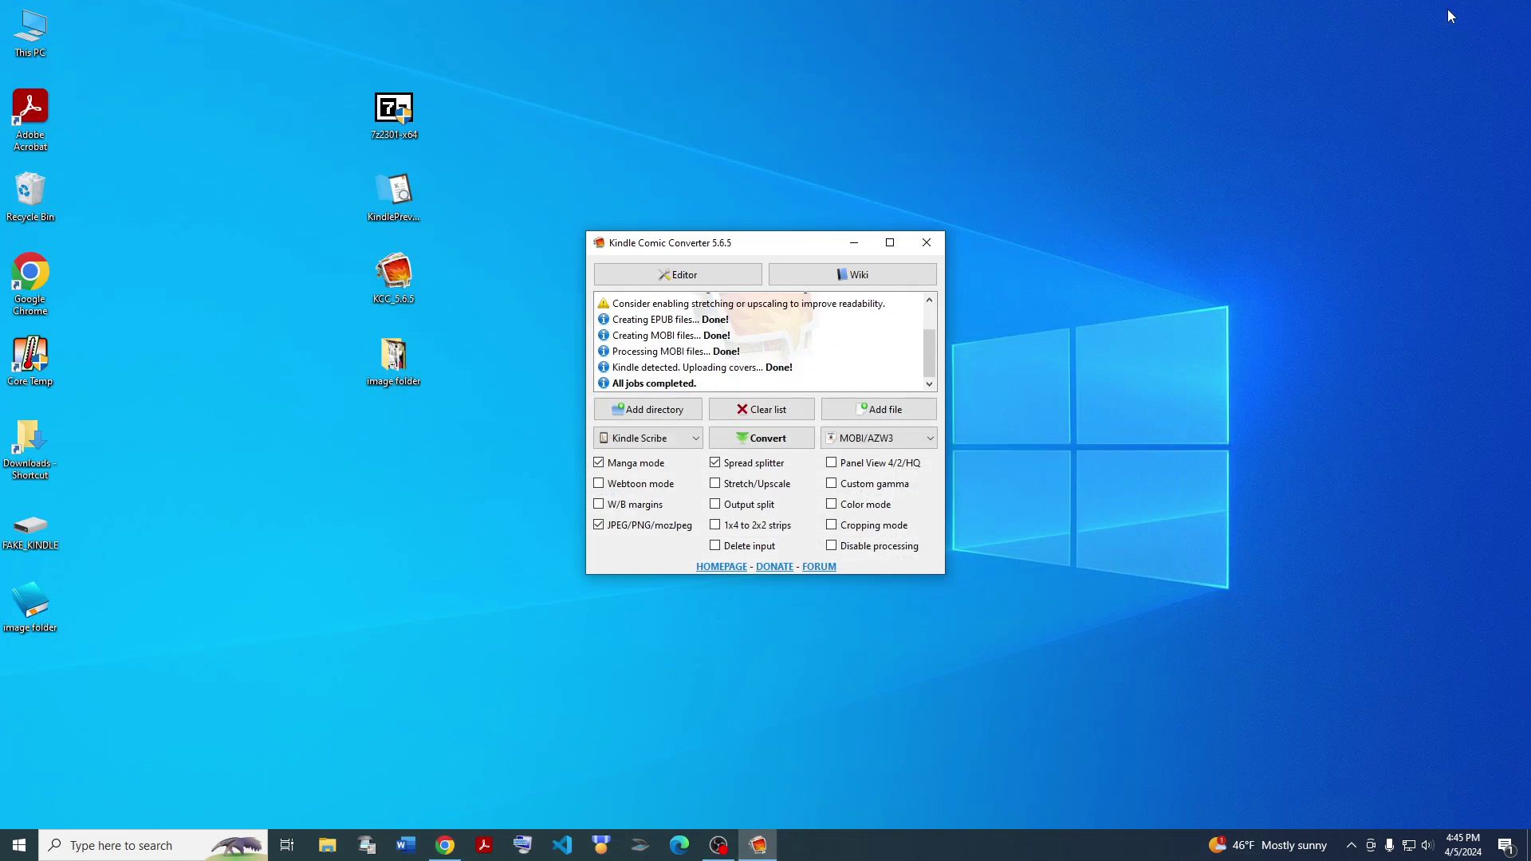